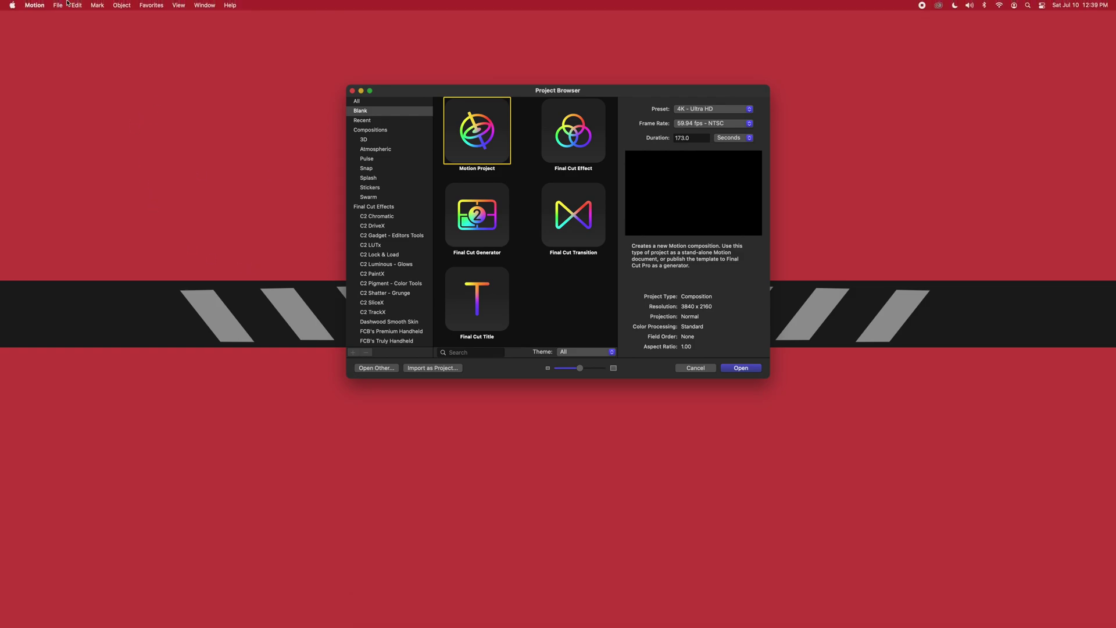
- Bring up the Project Browser for a new project and set the frame rate to 29.97 fps - NTSC
{"action": "left_click", "coordinate": [58, 5]}
{"action": "left_click", "coordinate": [83, 26]}
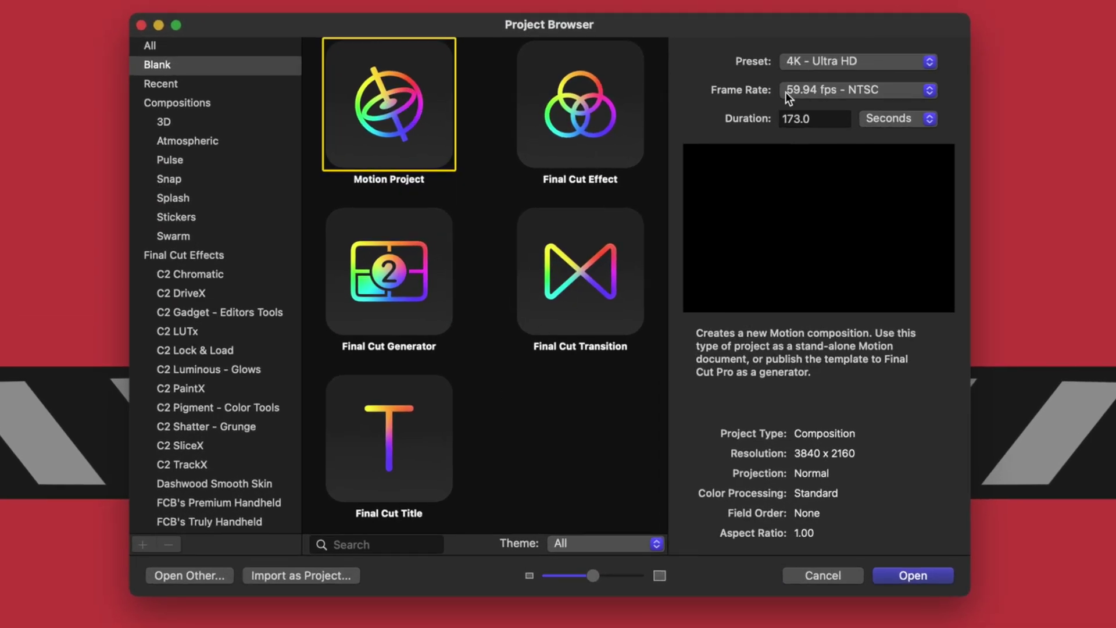
{"action": "left_click", "coordinate": [797, 93]}
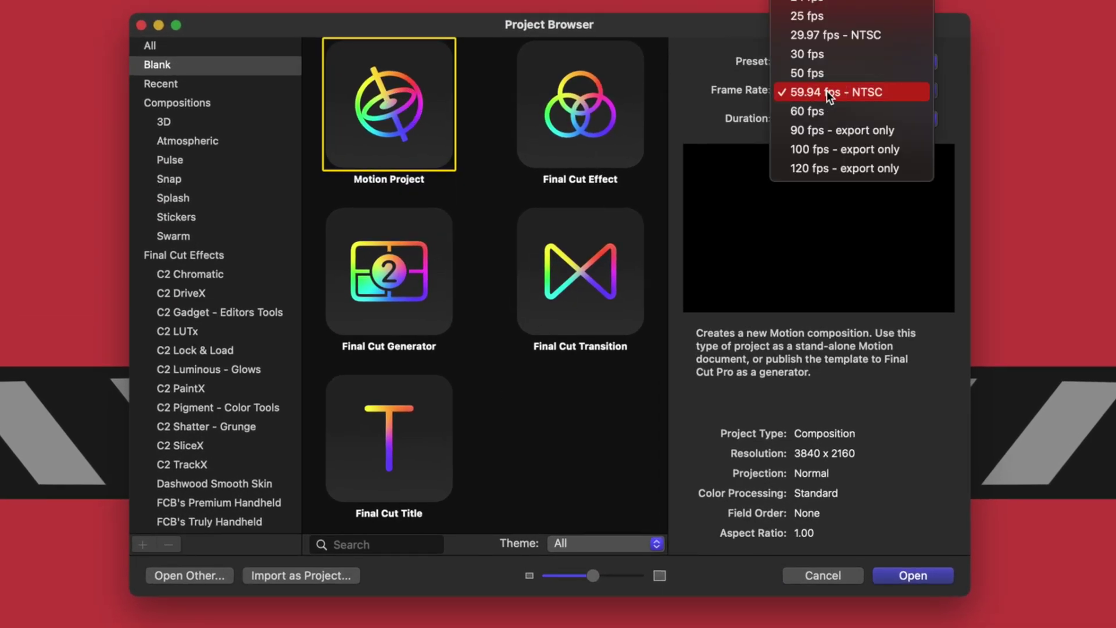
{"action": "left_click", "coordinate": [836, 36]}
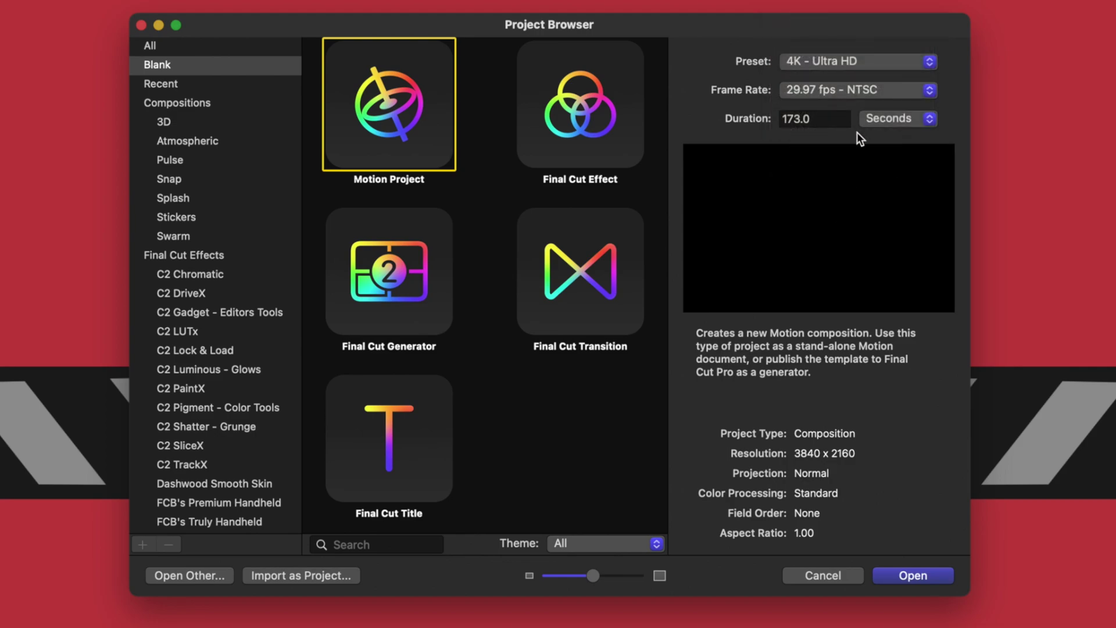
{"action": "left_click", "coordinate": [793, 91]}
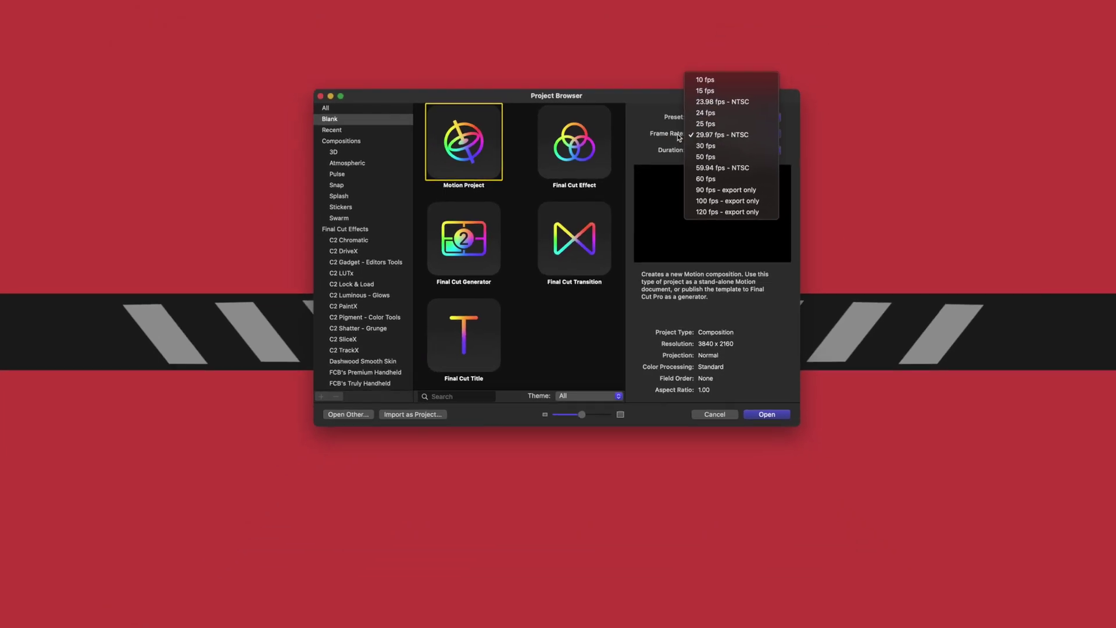
{"action": "left_click", "coordinate": [678, 135]}
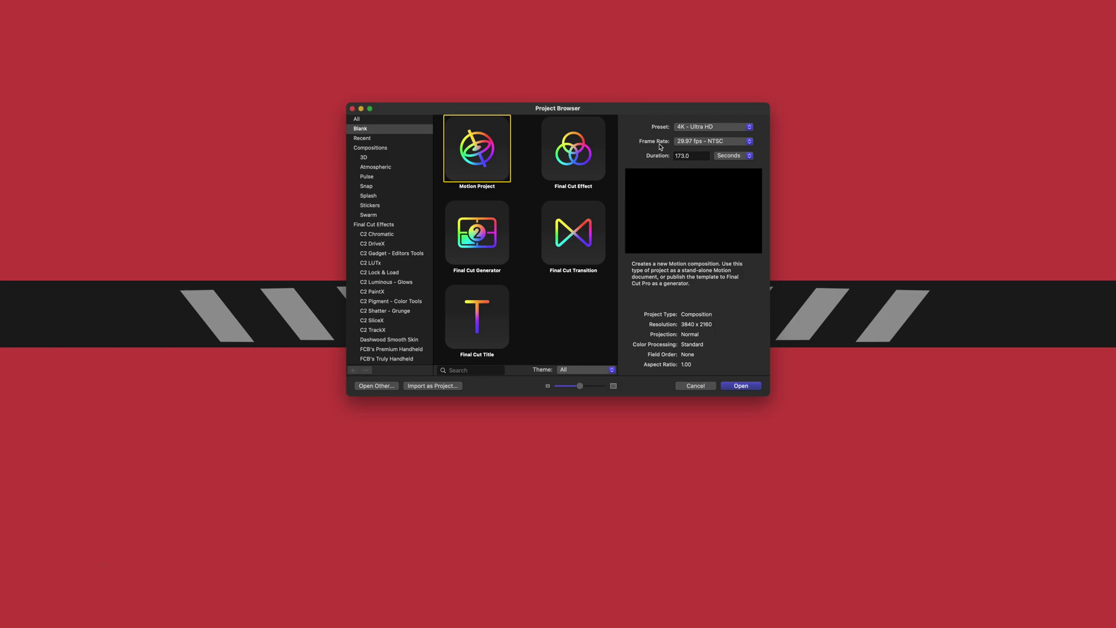
- Set the duration to 173 seconds and create the blank 4K - Ultra HD Motion project
{"action": "double_click", "coordinate": [700, 156]}
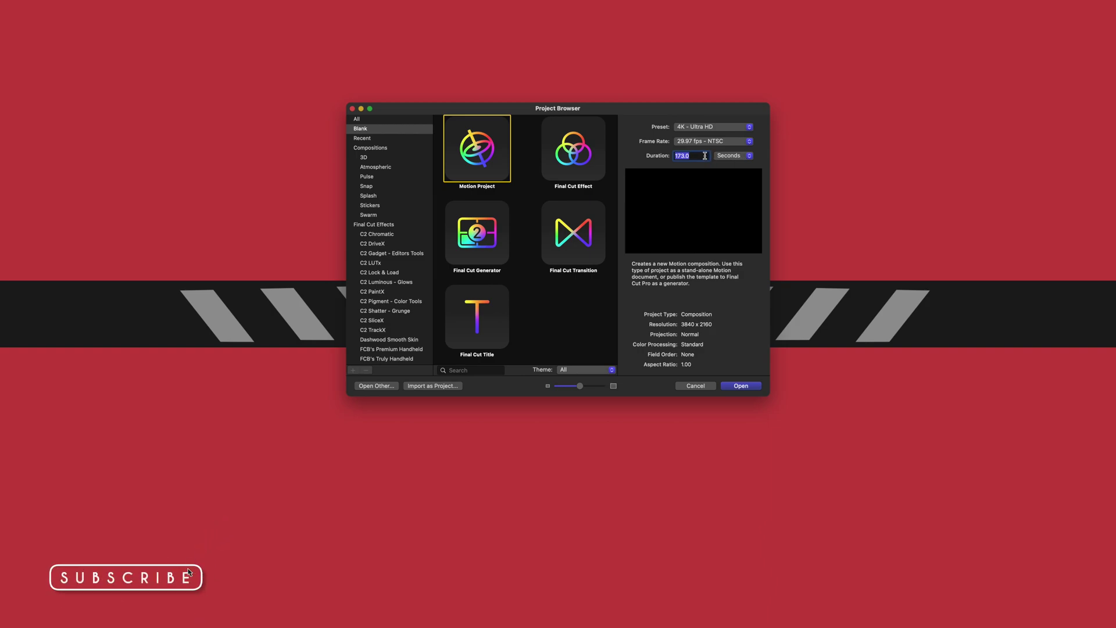
{"action": "type", "text": "173"}
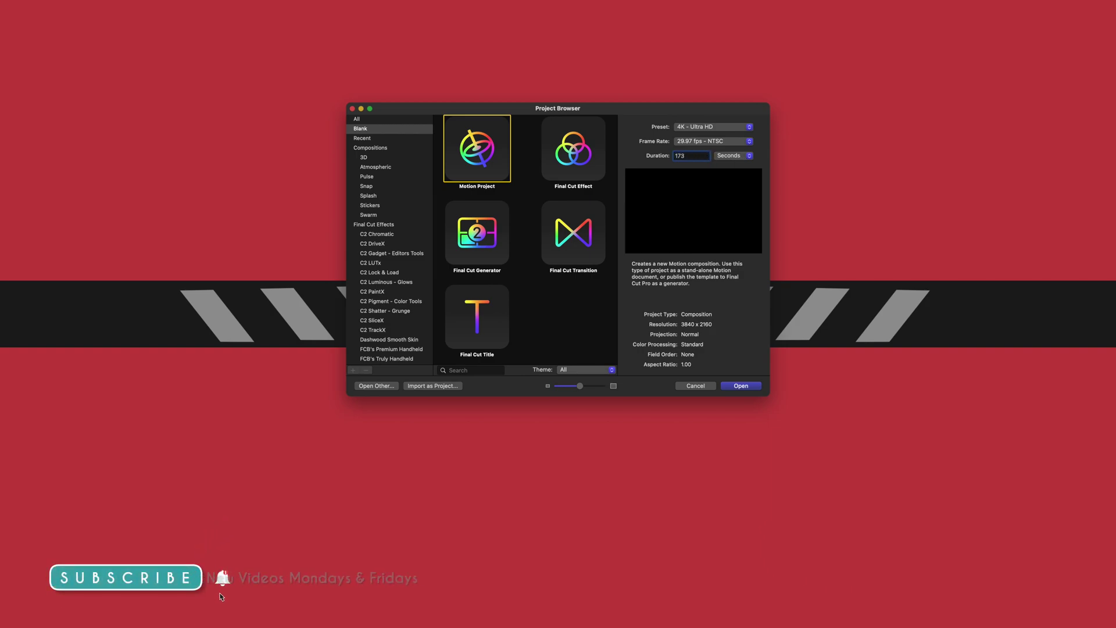
{"action": "left_click", "coordinate": [746, 387]}
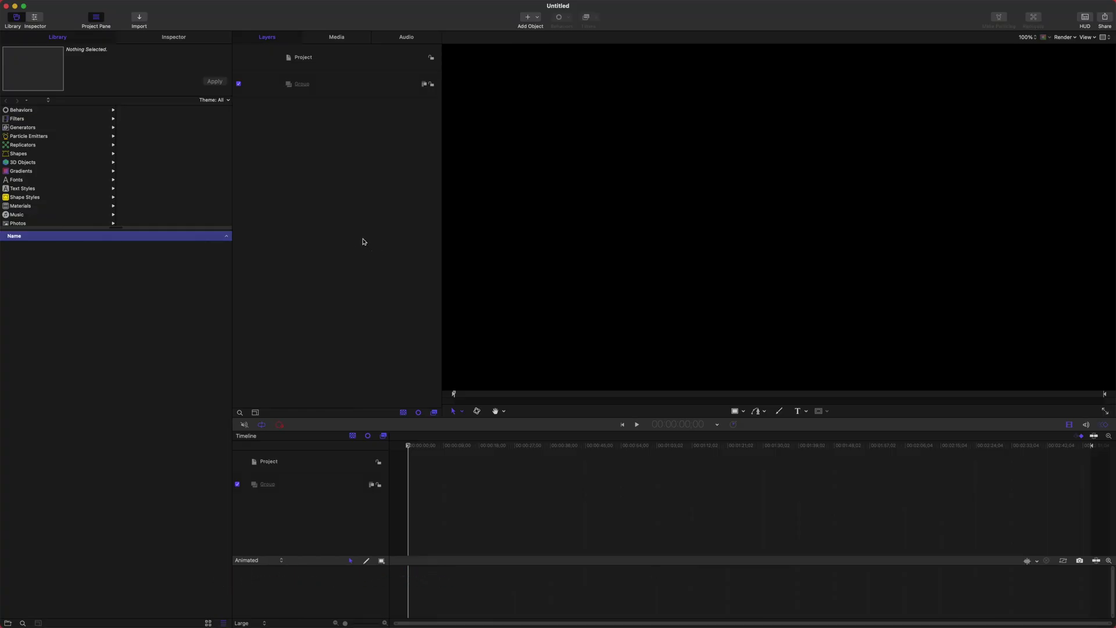
- Import the audio file DLP_Up_In_The_Air_Instrumental_2_53.wav into the project and play a short part of it
{"action": "key", "text": "super+i"}
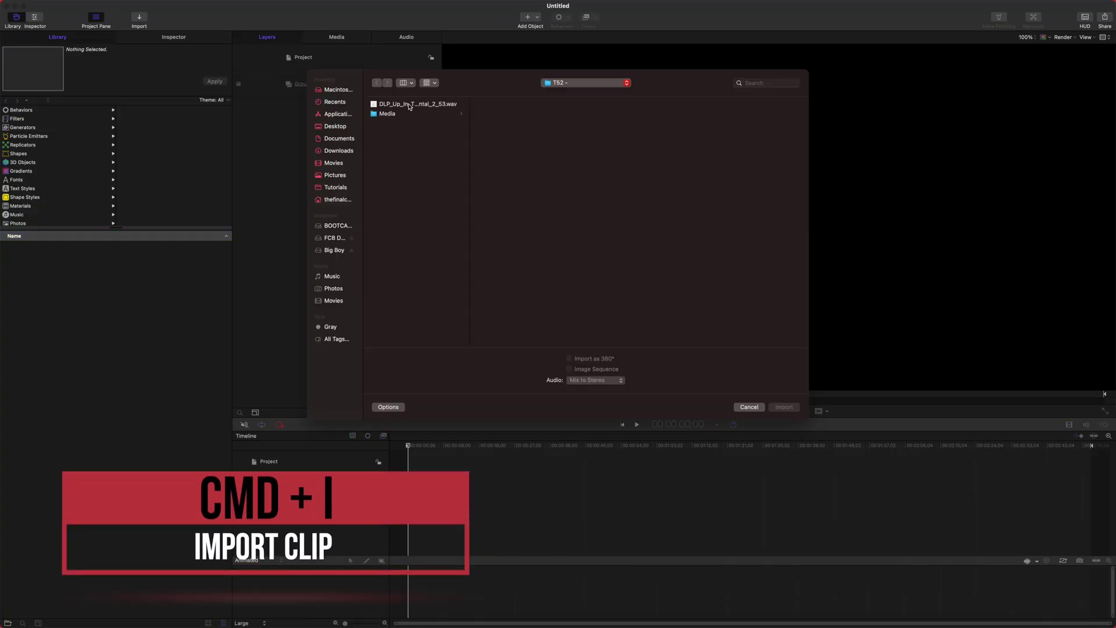
{"action": "left_click", "coordinate": [784, 407]}
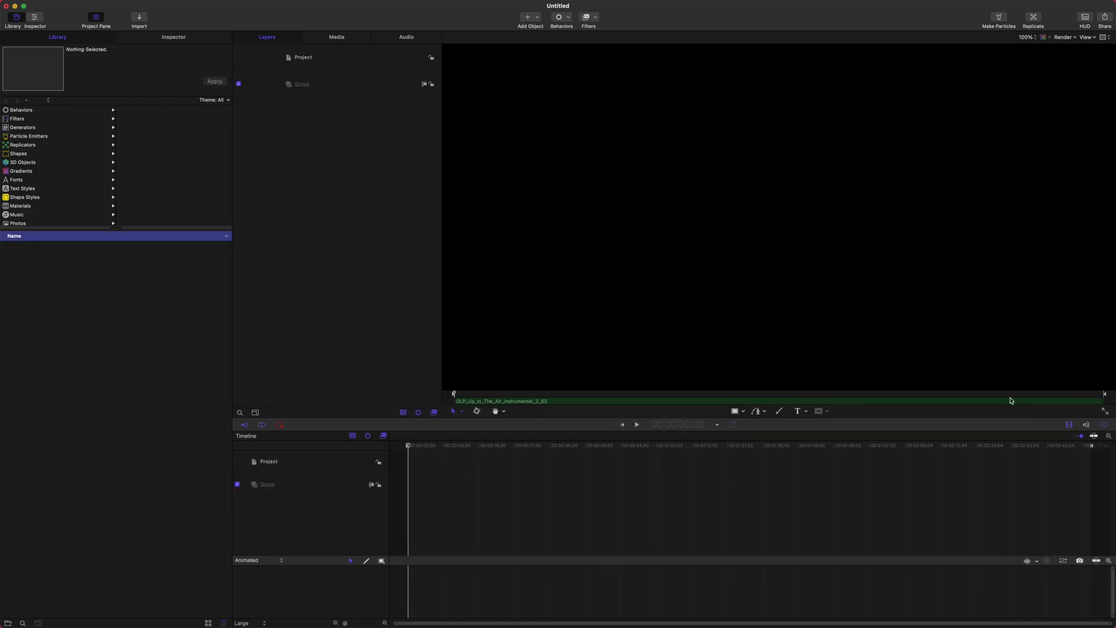
{"action": "key", "text": "space"}
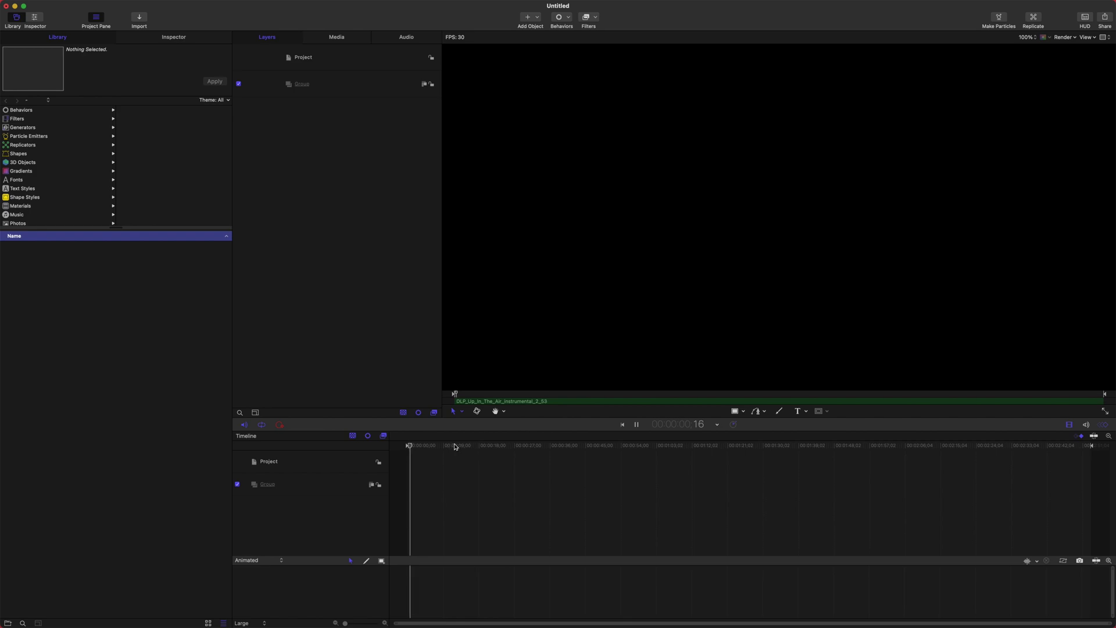
{"action": "key", "text": "space"}
- Lower the level of the imported music track to -2.0
{"action": "left_click", "coordinate": [407, 36]}
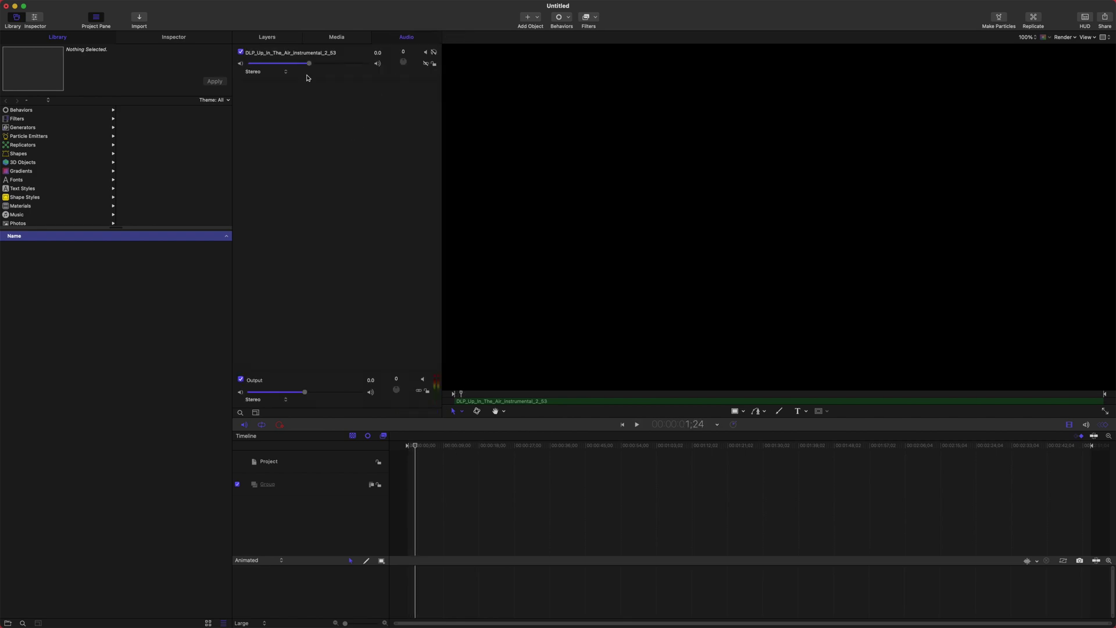
{"action": "mouse_move", "coordinate": [305, 64]}
{"action": "left_mouse_down"}
{"action": "mouse_move", "coordinate": [277, 65]}
{"action": "mouse_move", "coordinate": [317, 66]}
{"action": "mouse_move", "coordinate": [289, 68]}
{"action": "mouse_move", "coordinate": [300, 63]}
{"action": "left_mouse_up"}
{"action": "left_click", "coordinate": [583, 240]}
- Draw a small white circle near the middle of the canvas with the Circle tool
{"action": "key", "text": "super+minus"}
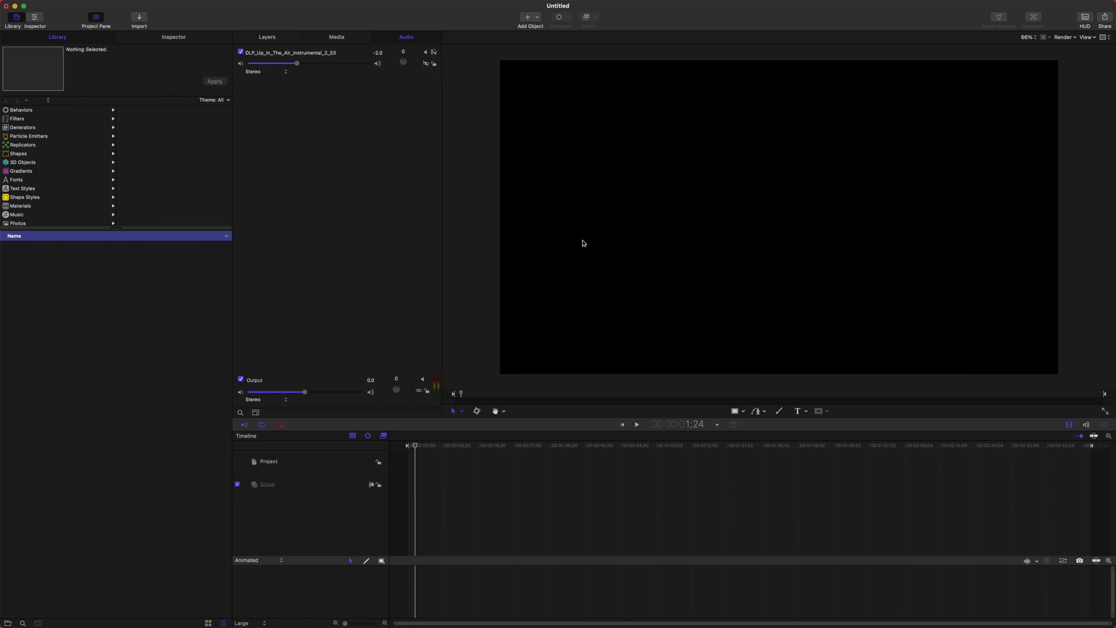
{"action": "left_click", "coordinate": [745, 412]}
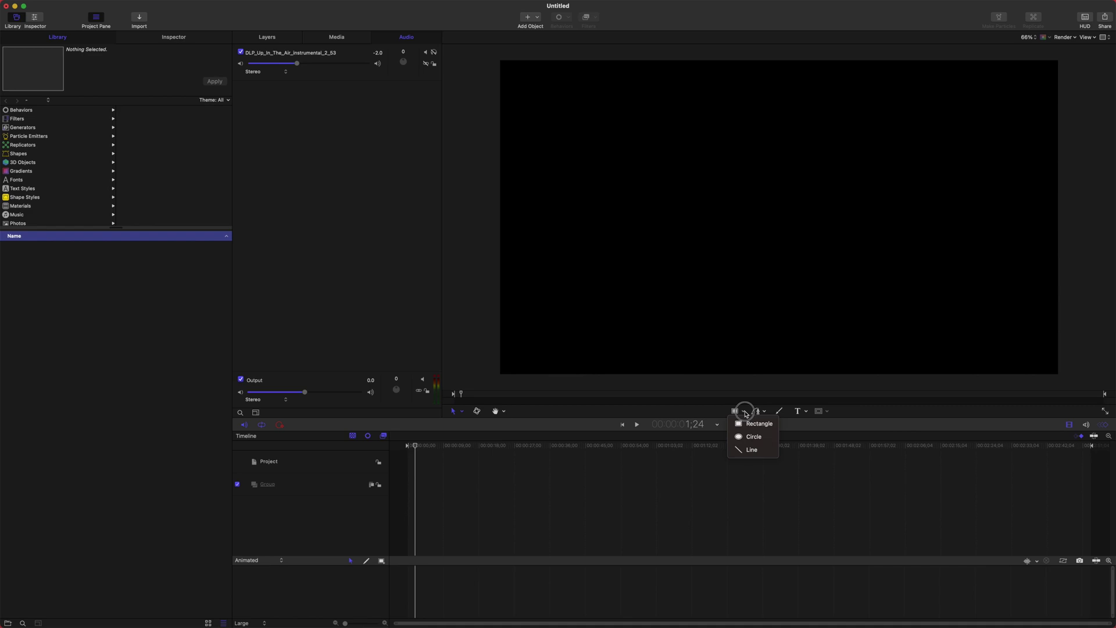
{"action": "left_click", "coordinate": [753, 437]}
{"action": "left_click_drag", "start_coordinate": [744, 199], "coordinate": [768, 221]}
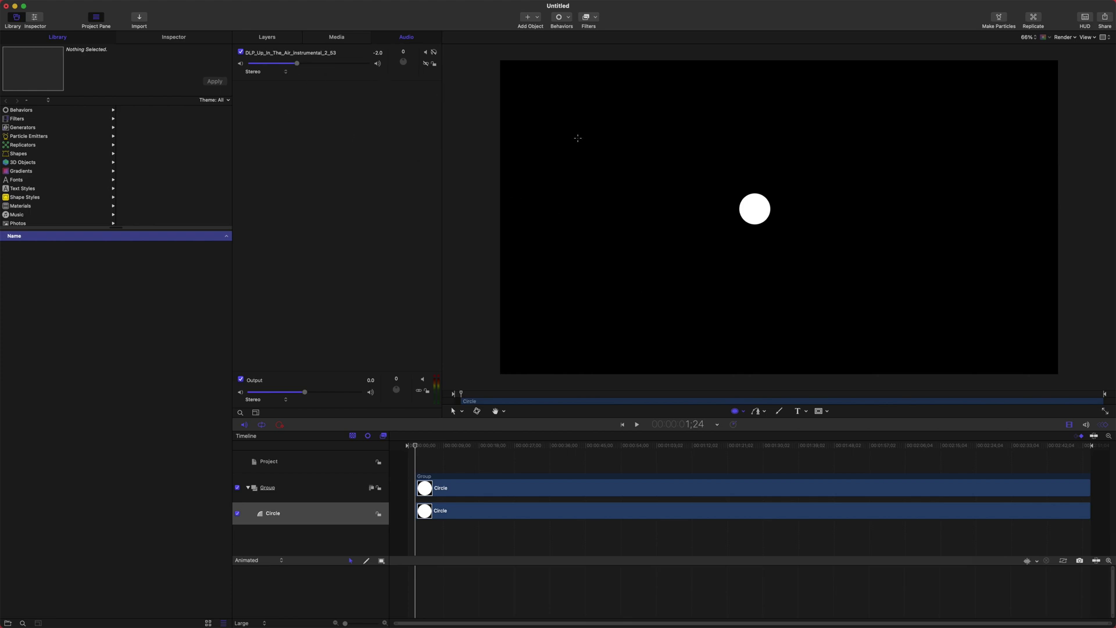
- Make a particle emitter from the circle layer
{"action": "left_click", "coordinate": [268, 38]}
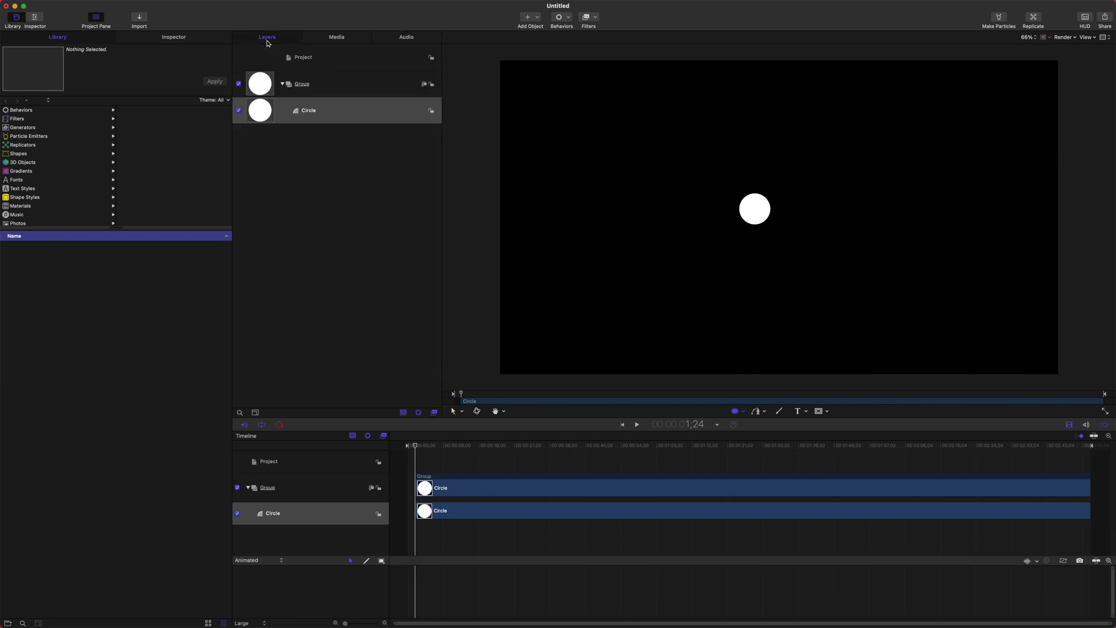
{"action": "left_click", "coordinate": [332, 118]}
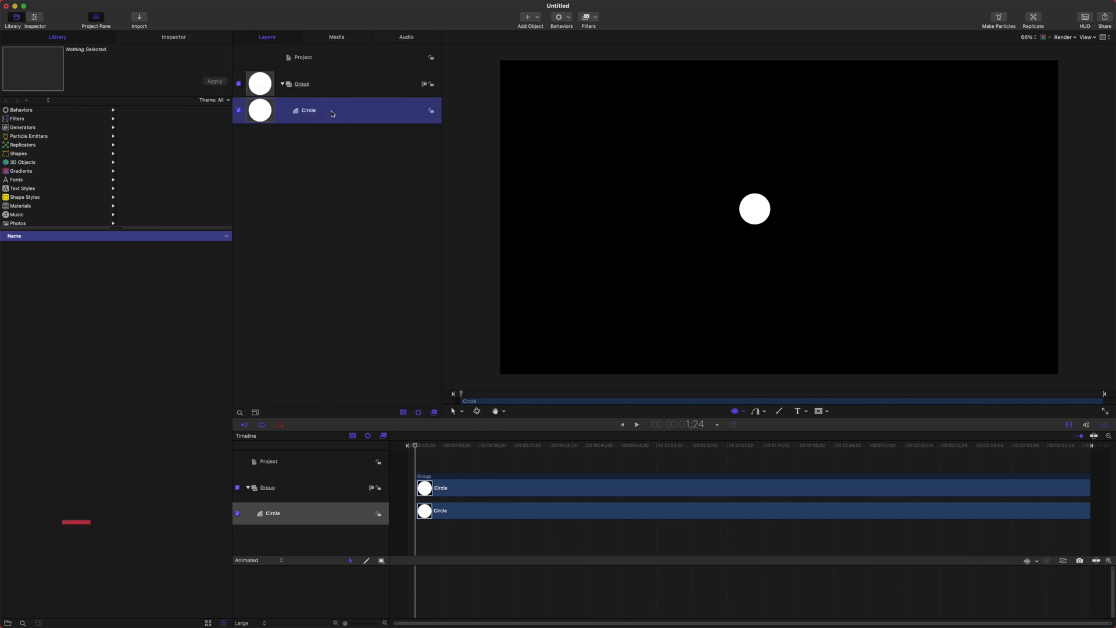
{"action": "left_click", "coordinate": [1000, 18]}
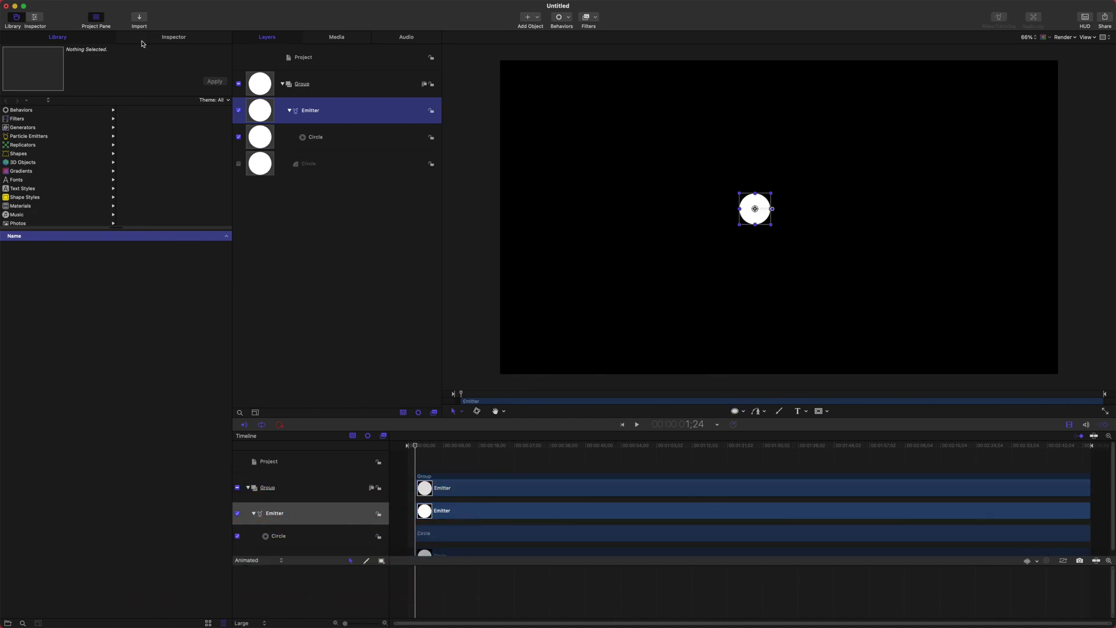
- Show the emitter's parameters and move the emitter in the timeline so that it starts at the beginning of the project
{"action": "left_click", "coordinate": [174, 37]}
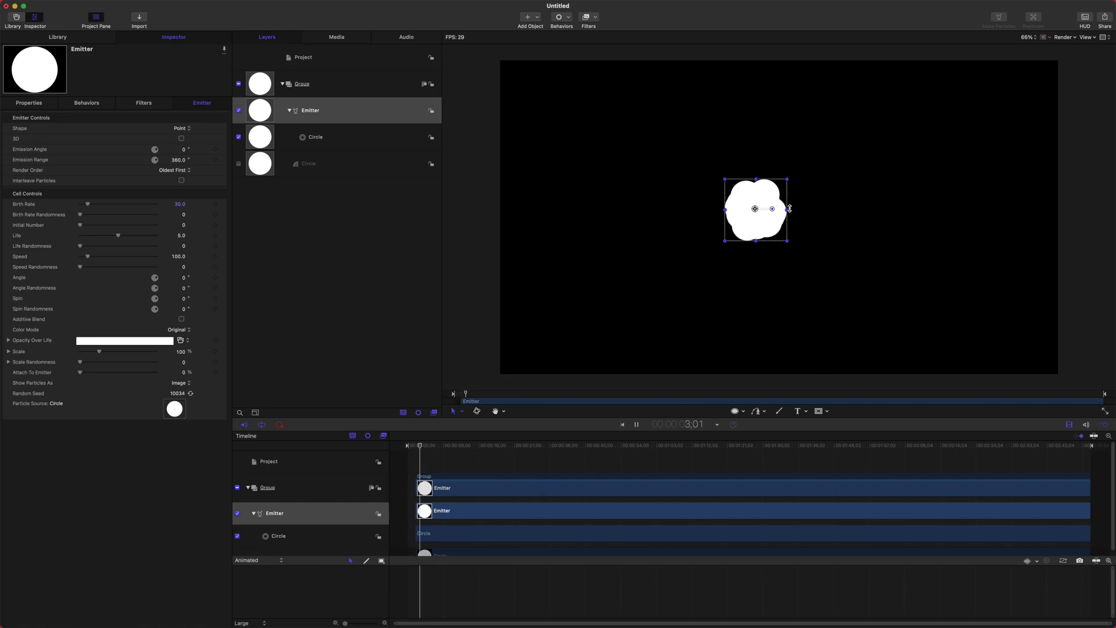
{"action": "left_click_drag", "start_coordinate": [482, 452], "coordinate": [387, 420]}
{"action": "left_click_drag", "start_coordinate": [455, 488], "coordinate": [447, 488]}
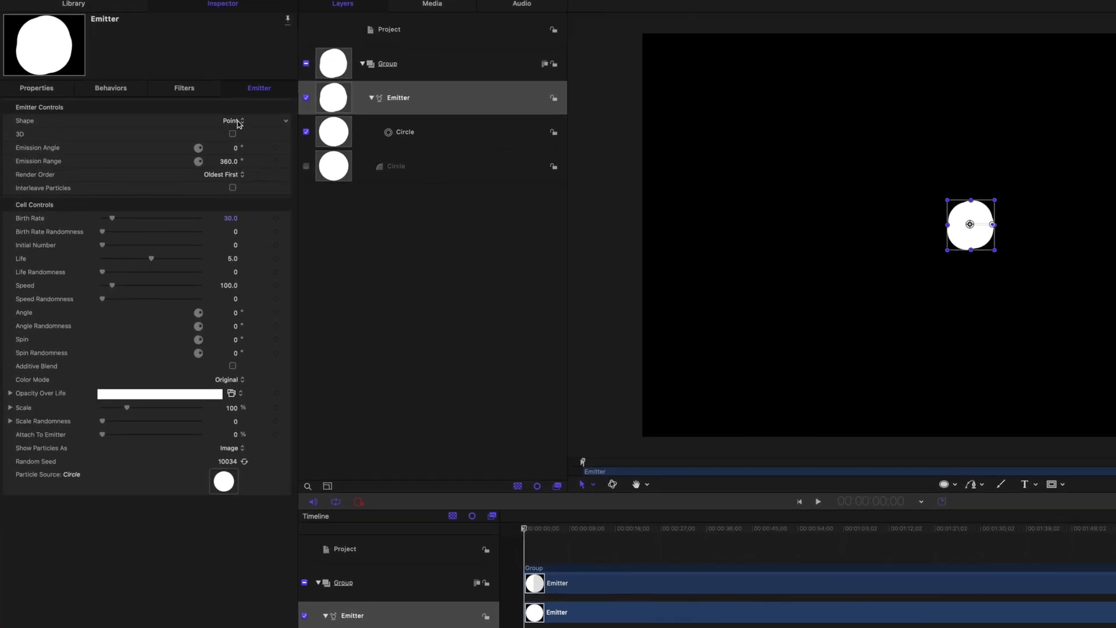
- Set the emitter's shape to Circle and its arrangement to Outline
{"action": "left_click", "coordinate": [185, 128]}
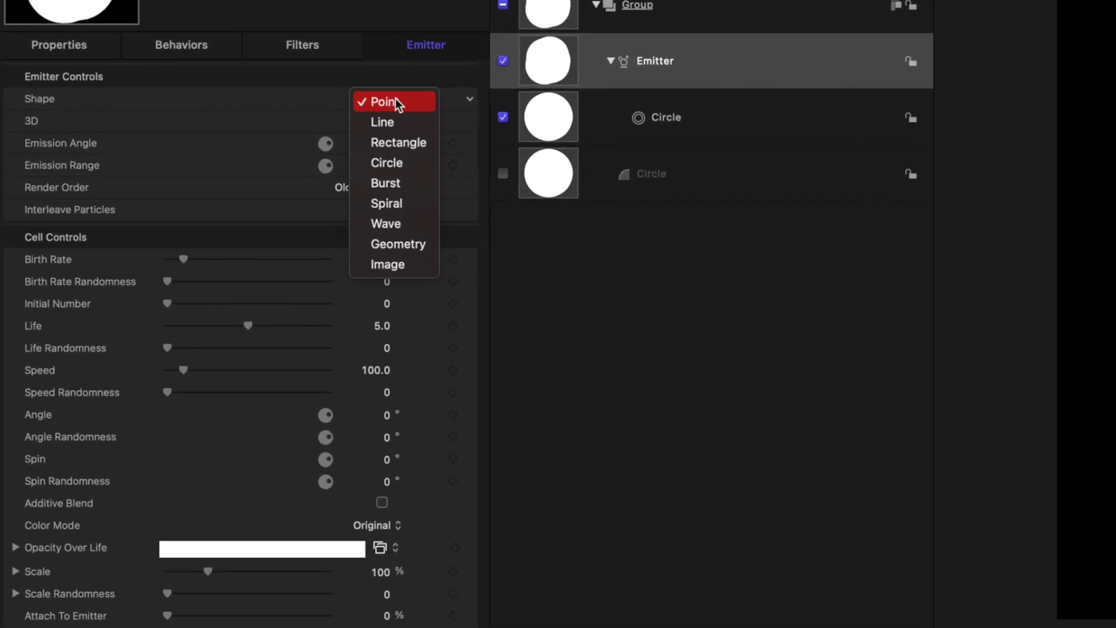
{"action": "left_click", "coordinate": [503, 157]}
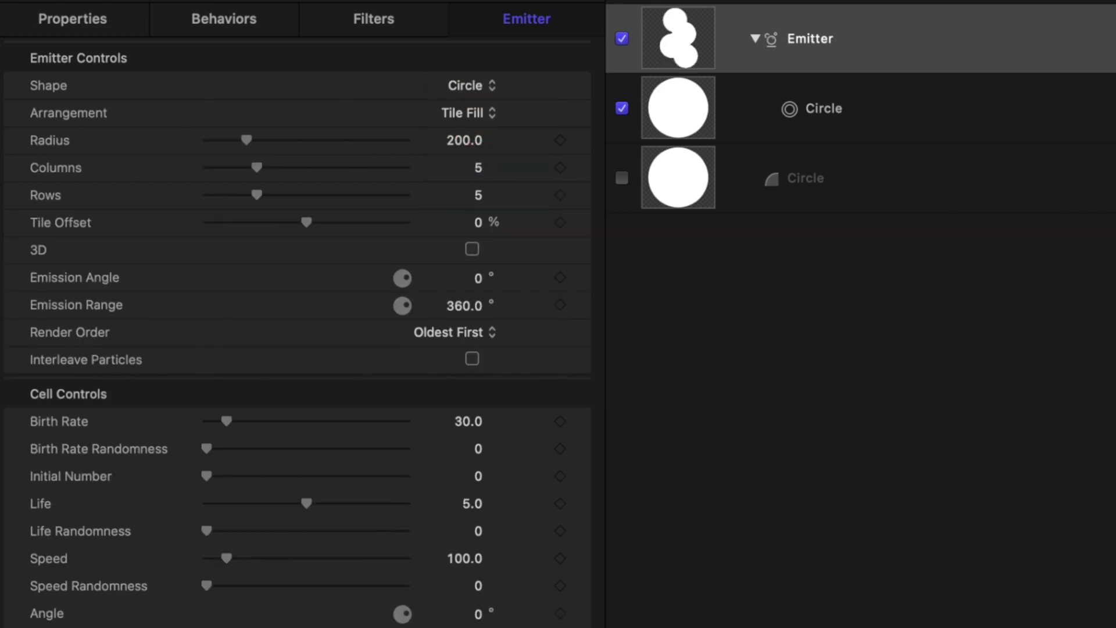
{"action": "left_click", "coordinate": [475, 117]}
{"action": "left_click", "coordinate": [484, 93]}
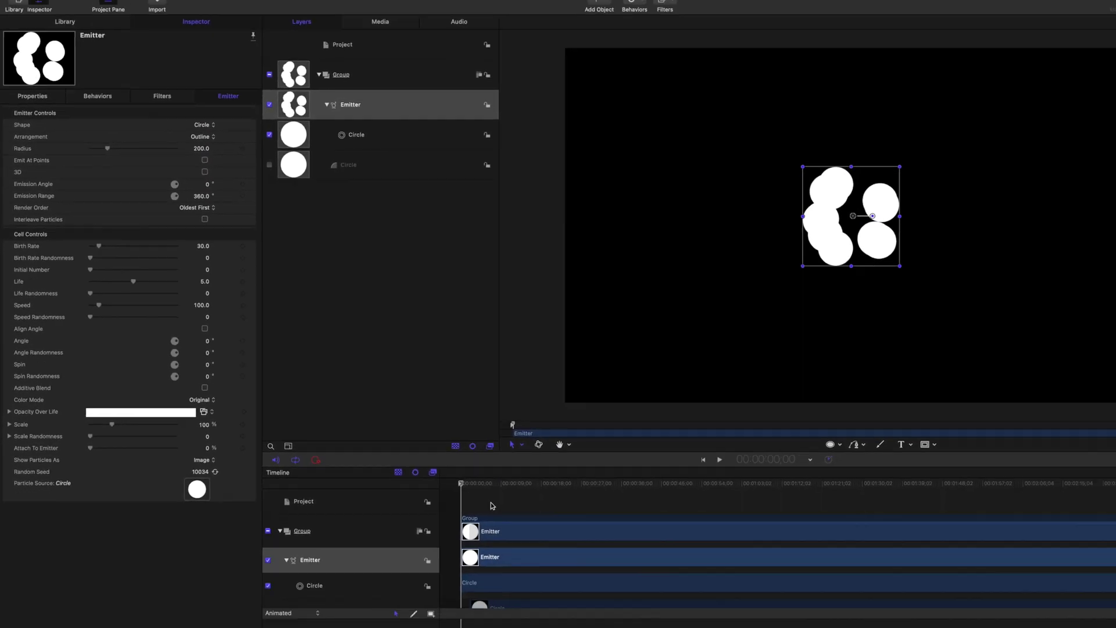
- Scrub through the timeline to preview the circular emitter's particles and return the playhead to the start
{"action": "mouse_move", "coordinate": [466, 446]}
{"action": "left_mouse_down"}
{"action": "mouse_move", "coordinate": [499, 444]}
{"action": "mouse_move", "coordinate": [478, 446]}
{"action": "left_mouse_up"}
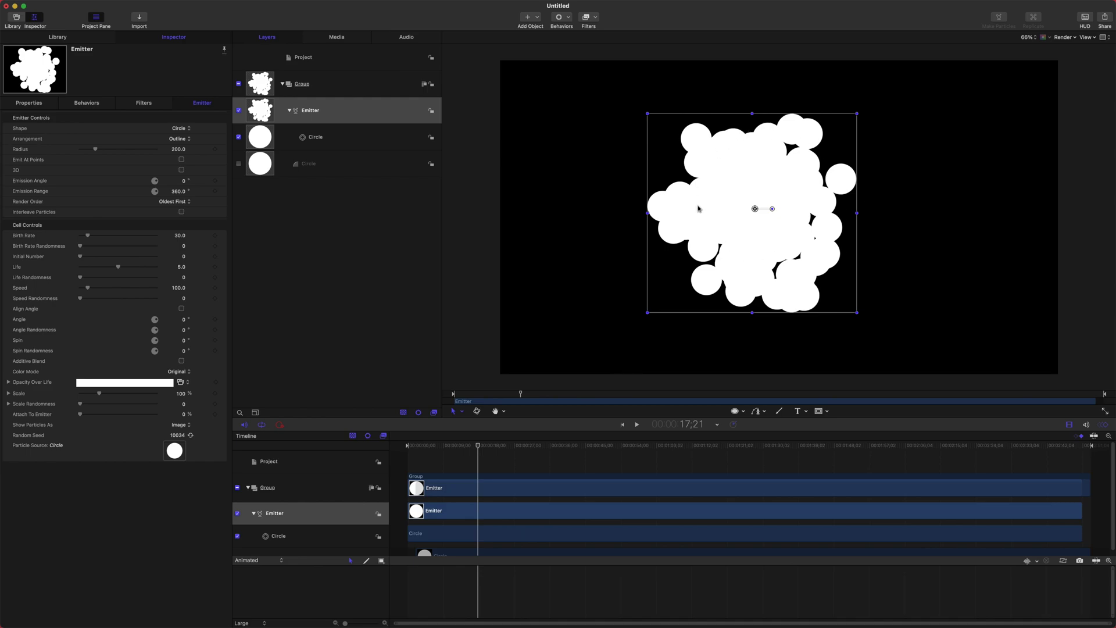
{"action": "key", "text": "Home"}
{"action": "mouse_move", "coordinate": [95, 150]}
{"action": "left_mouse_down"}
{"action": "mouse_move", "coordinate": [125, 150]}
{"action": "mouse_move", "coordinate": [96, 149]}
{"action": "left_mouse_up"}
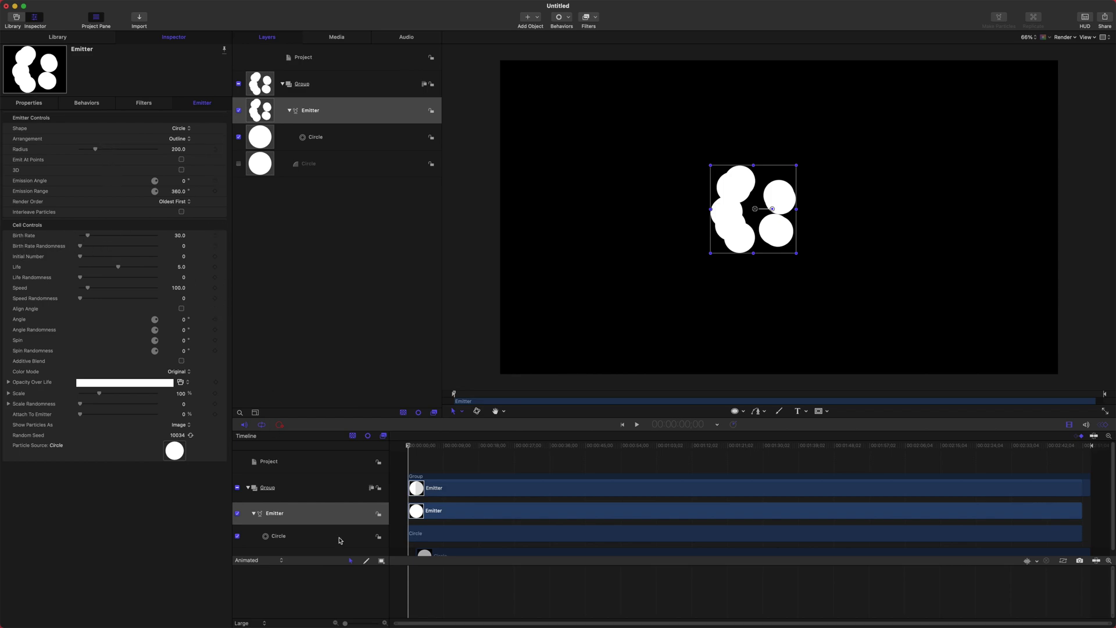
{"action": "mouse_move", "coordinate": [426, 446]}
{"action": "left_mouse_down"}
{"action": "mouse_move", "coordinate": [454, 444]}
{"action": "mouse_move", "coordinate": [408, 446]}
{"action": "left_mouse_up"}
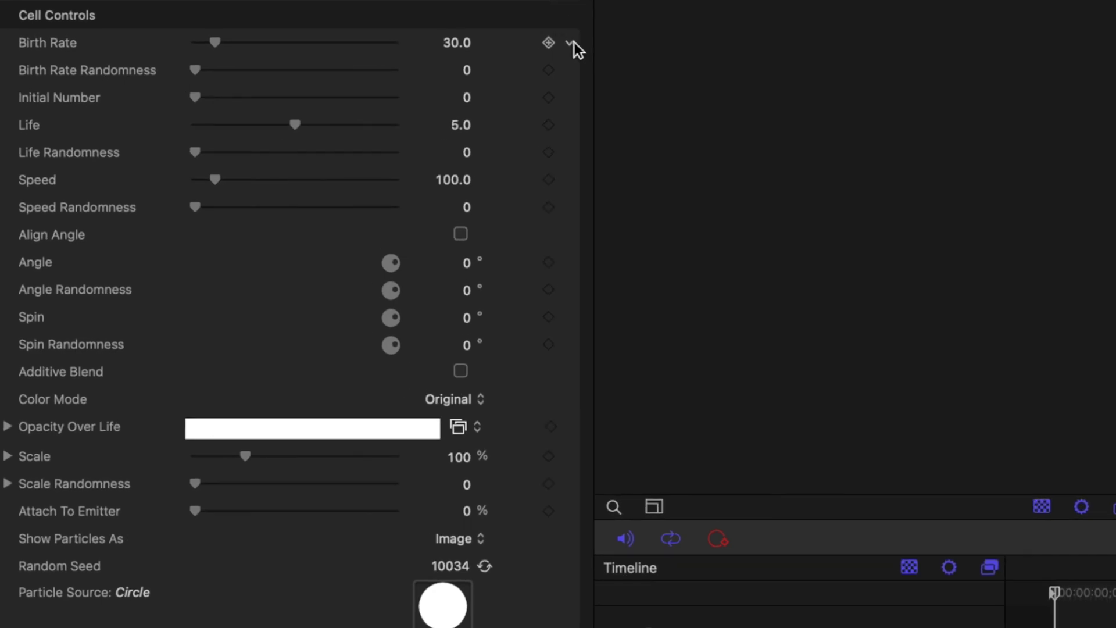
- Add an Audio parameter behavior to the emitter's Birth Rate with DLP_Up_In_The_Air_Instrumental_2_53 as source audio, and scrub through the result
{"action": "left_click", "coordinate": [570, 43]}
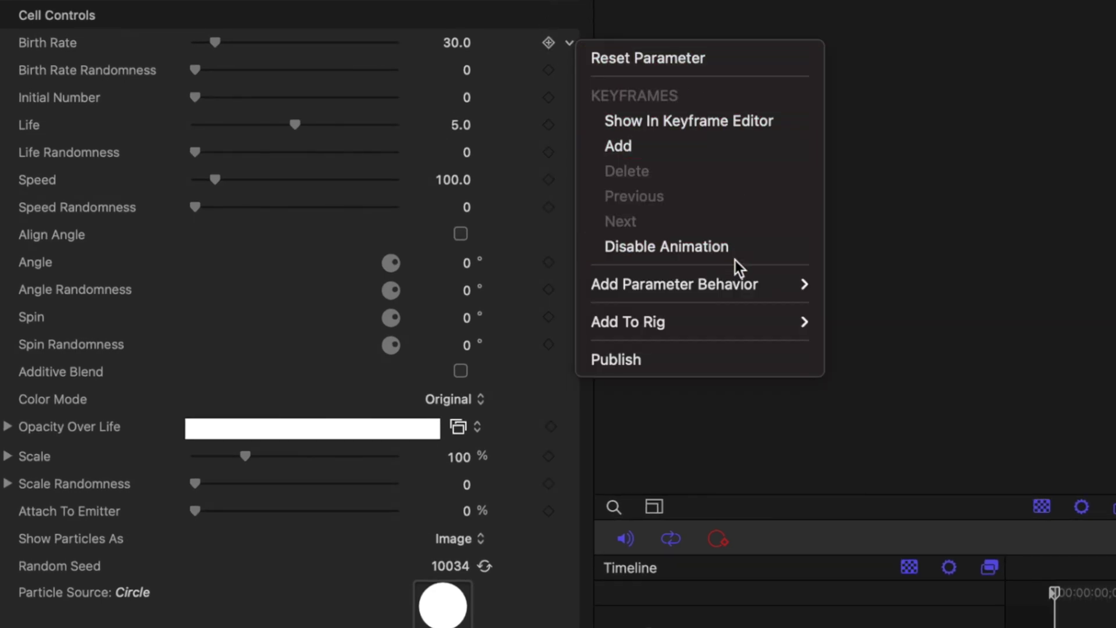
{"action": "mouse_move", "coordinate": [734, 279]}
{"action": "left_click", "coordinate": [899, 279]}
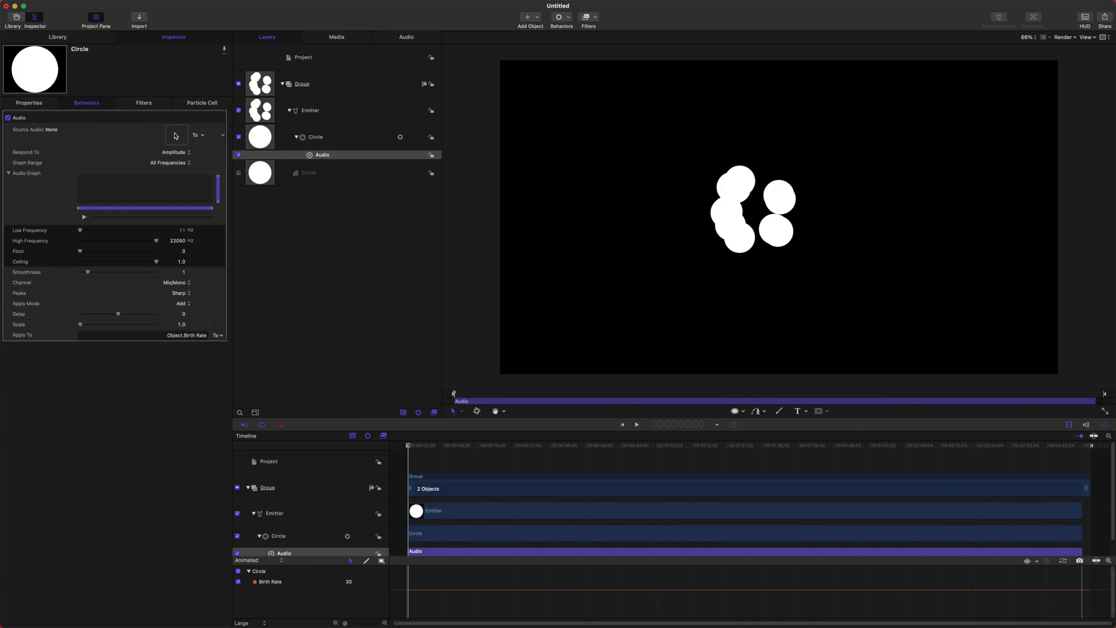
{"action": "left_click", "coordinate": [202, 137]}
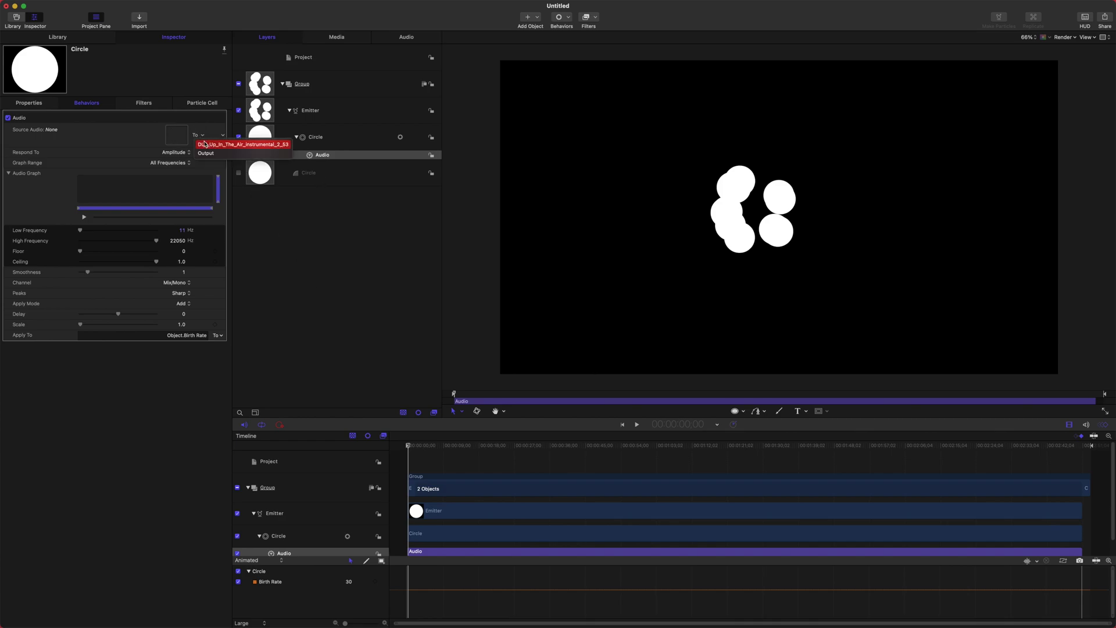
{"action": "left_click", "coordinate": [235, 144]}
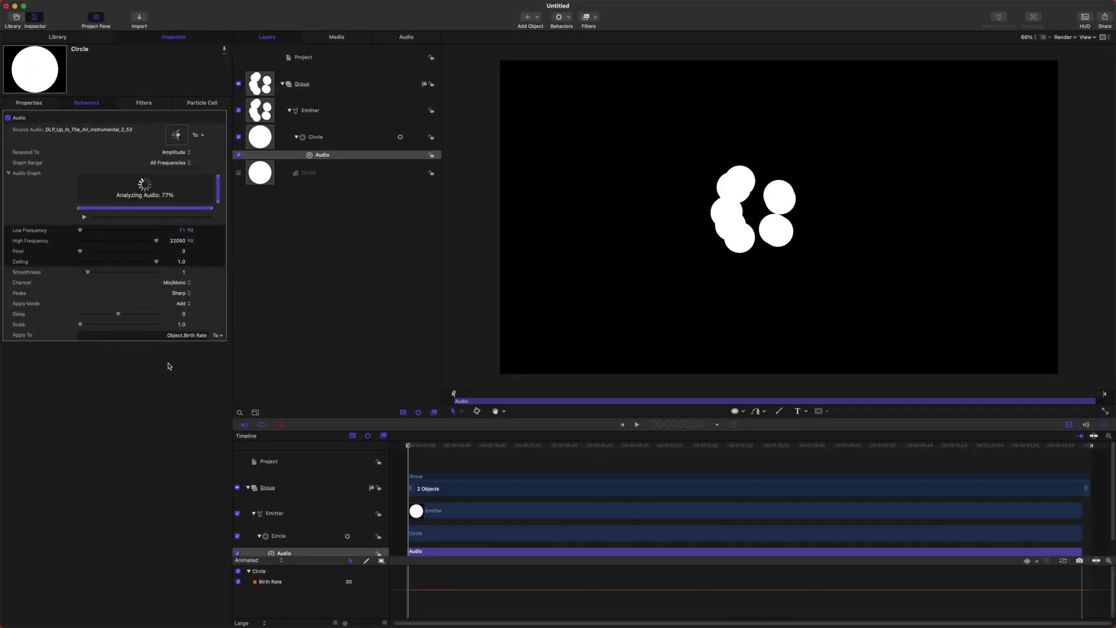
{"action": "left_click_drag", "start_coordinate": [442, 448], "coordinate": [537, 446]}
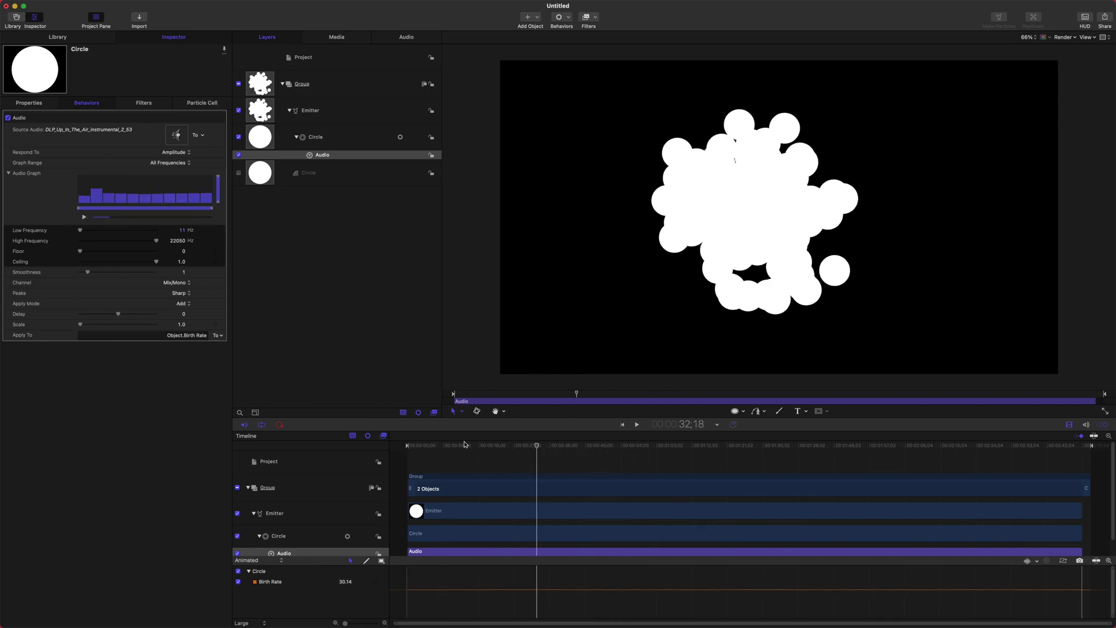
- Set the emitter's particle scale to 25% and birth rate to 10, and play back the result
{"action": "left_click", "coordinate": [329, 110]}
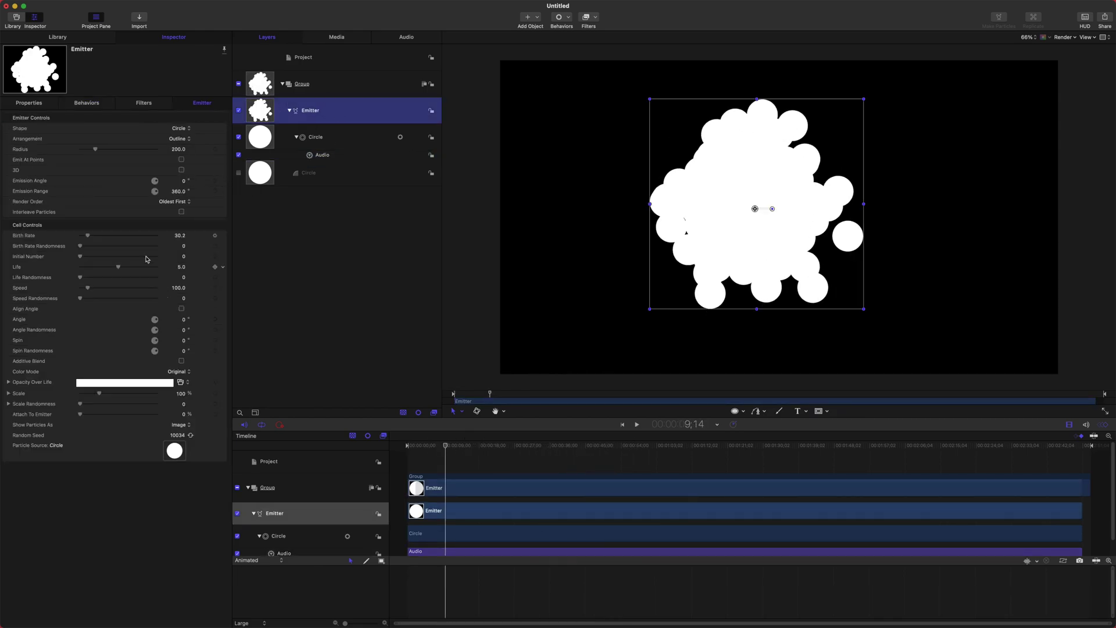
{"action": "left_click_drag", "start_coordinate": [92, 395], "coordinate": [85, 395]}
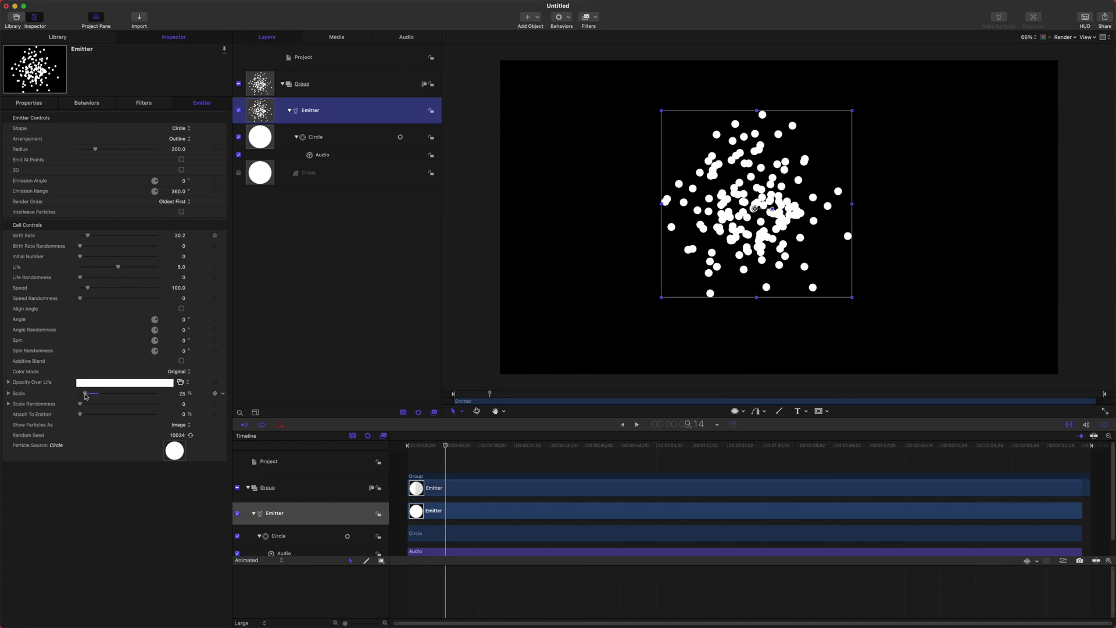
{"action": "left_click", "coordinate": [179, 236]}
{"action": "type", "text": "10"}
{"action": "key", "text": "Return"}
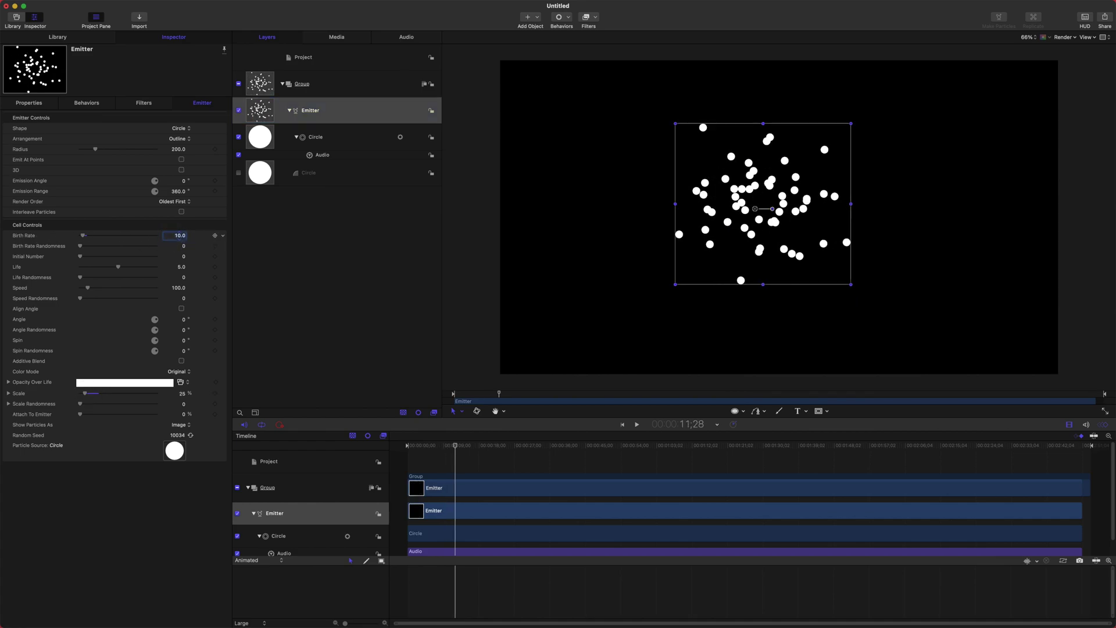
{"action": "left_click", "coordinate": [433, 448]}
{"action": "key", "text": "space"}
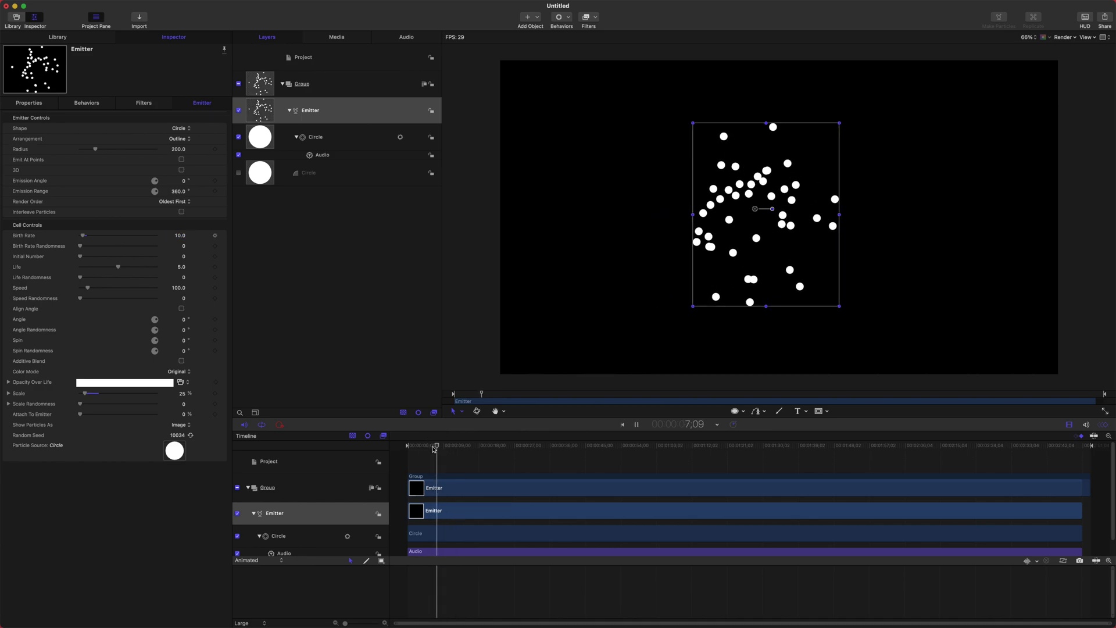
- Set the Scale of the emitter cell's Audio behavior to 5, and scrub through the result
{"action": "key", "text": "space"}
{"action": "left_click", "coordinate": [322, 155]}
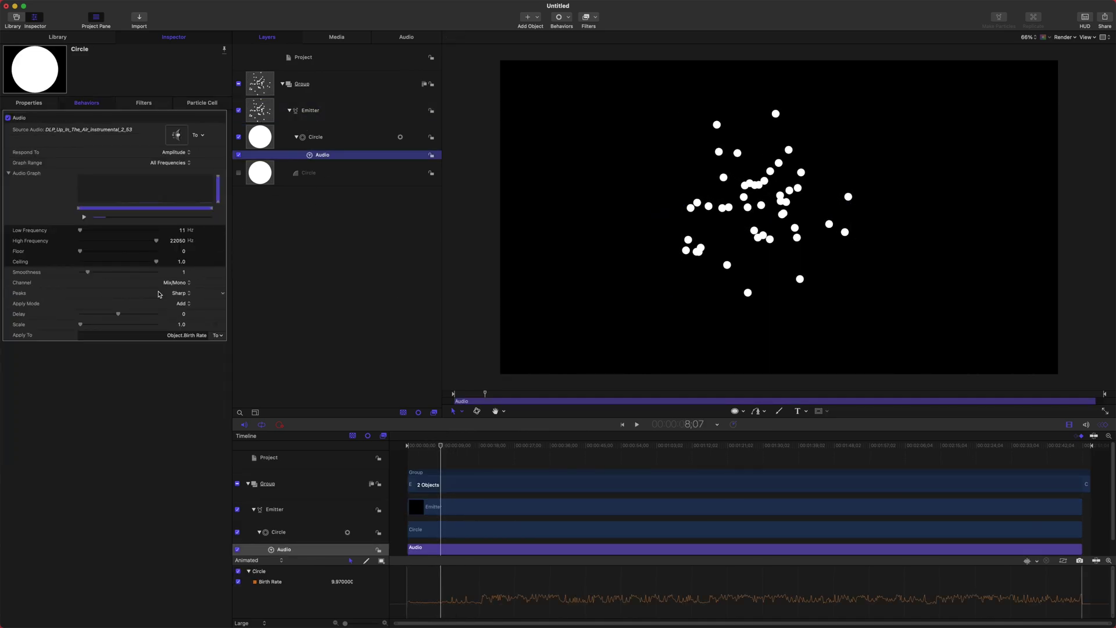
{"action": "left_click", "coordinate": [182, 326]}
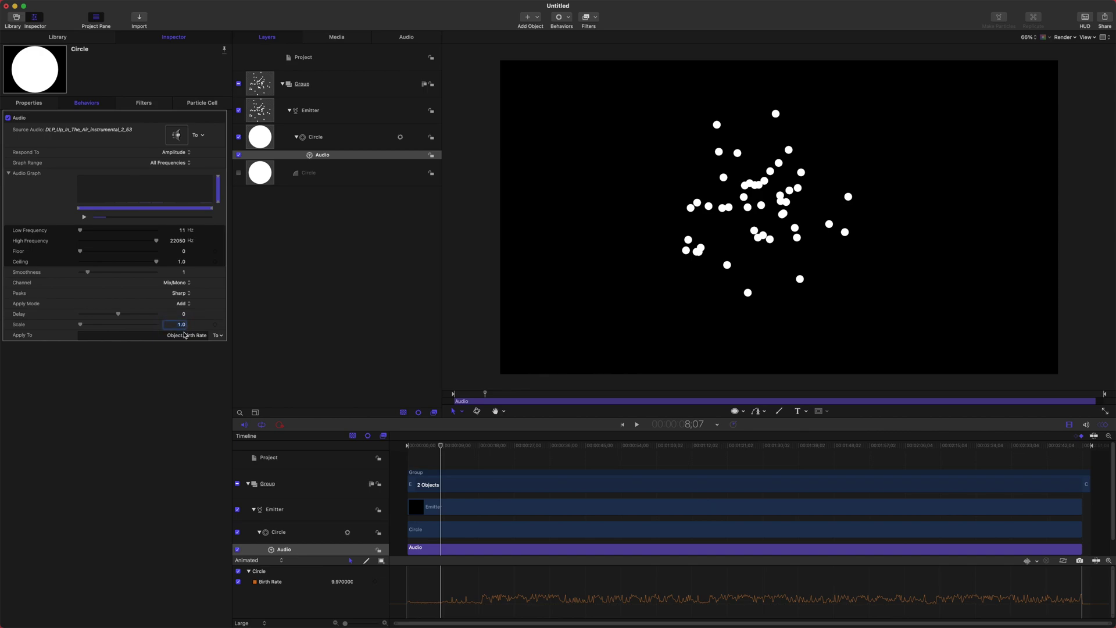
{"action": "type", "text": "10"}
{"action": "key", "text": "Return"}
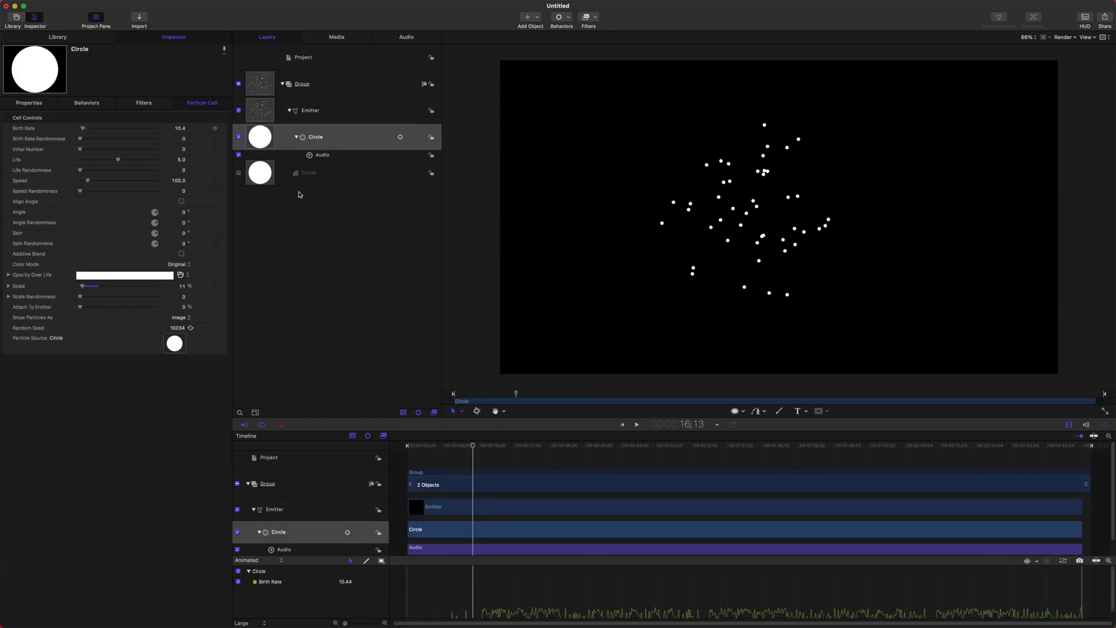
{"action": "left_click_drag", "start_coordinate": [493, 458], "coordinate": [442, 446]}
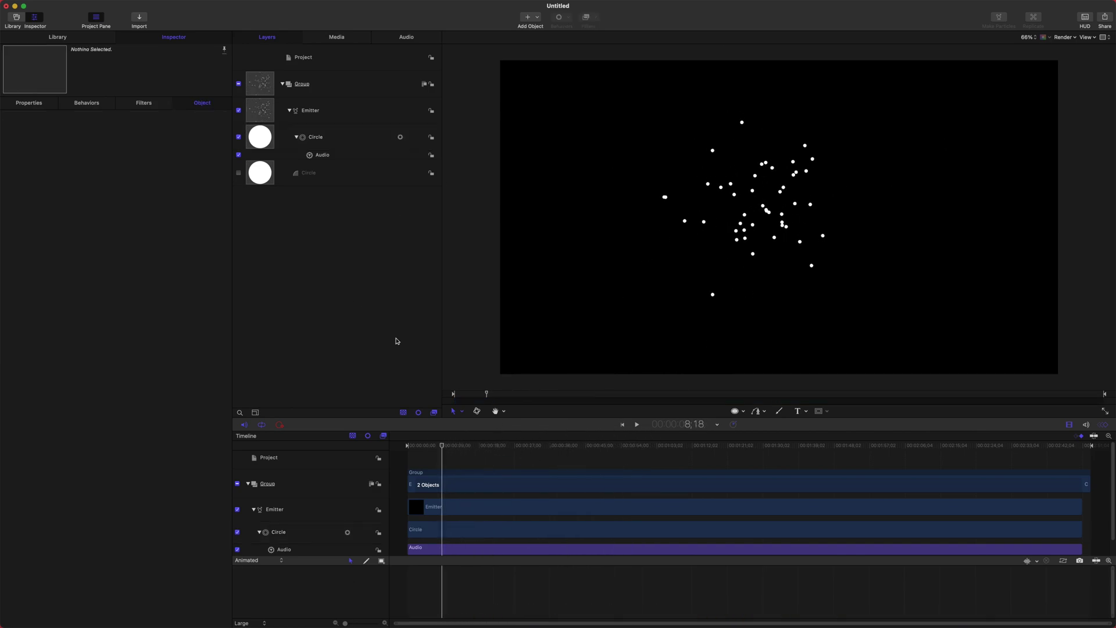
- Rename the circle cell's Audio behavior as Birth Rate
{"action": "left_click", "coordinate": [328, 176]}
{"action": "left_click", "coordinate": [330, 156]}
{"action": "left_click", "coordinate": [328, 159]}
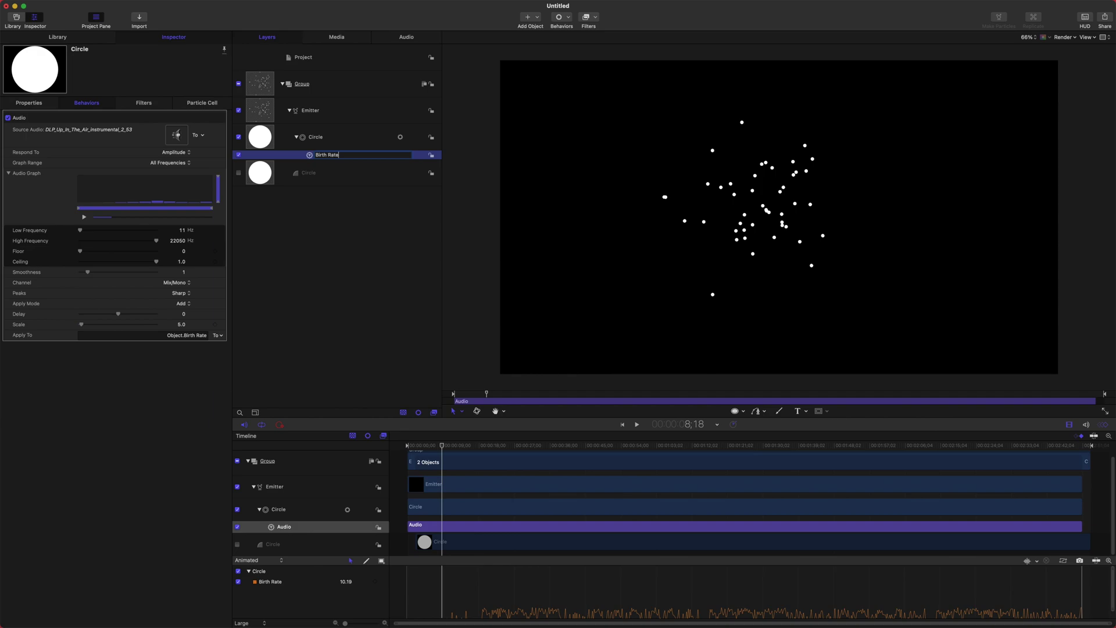
{"action": "key", "text": "Return"}
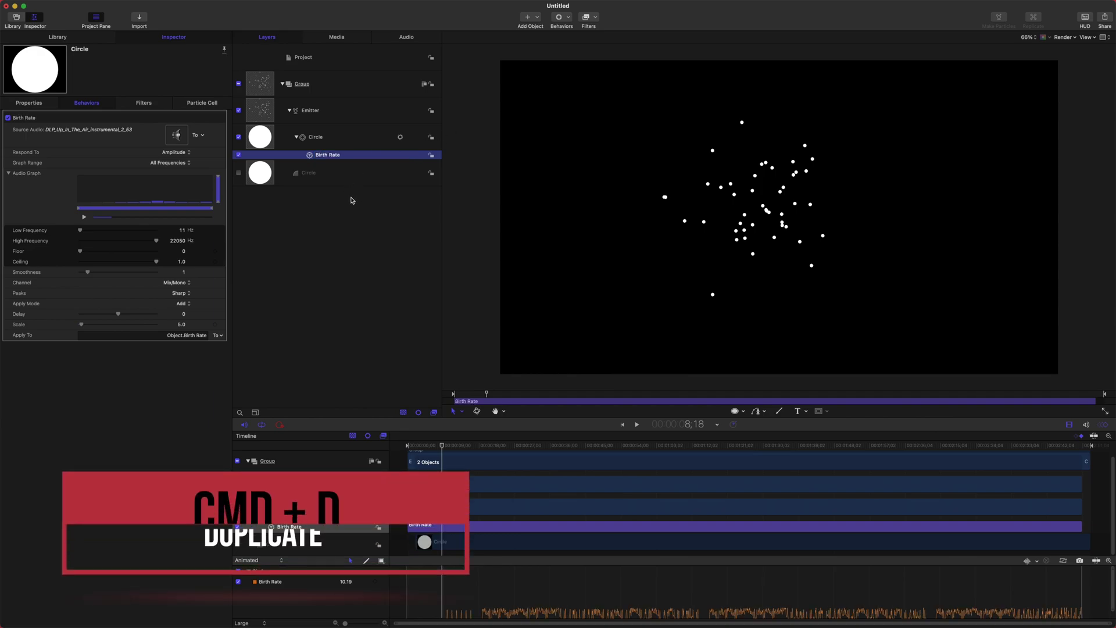
- Duplicate the Birth Rate audio behavior and rename the copy as Scale
{"action": "key", "text": "super+d"}
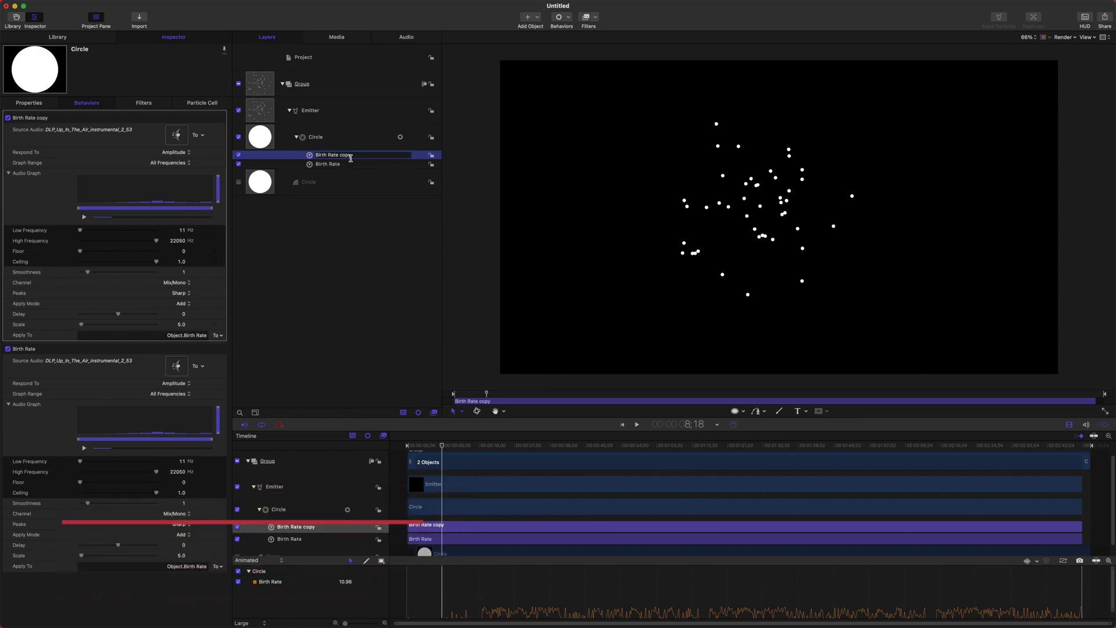
{"action": "double_click", "coordinate": [346, 156]}
{"action": "type", "text": "Scale"}
{"action": "key", "text": "Return"}
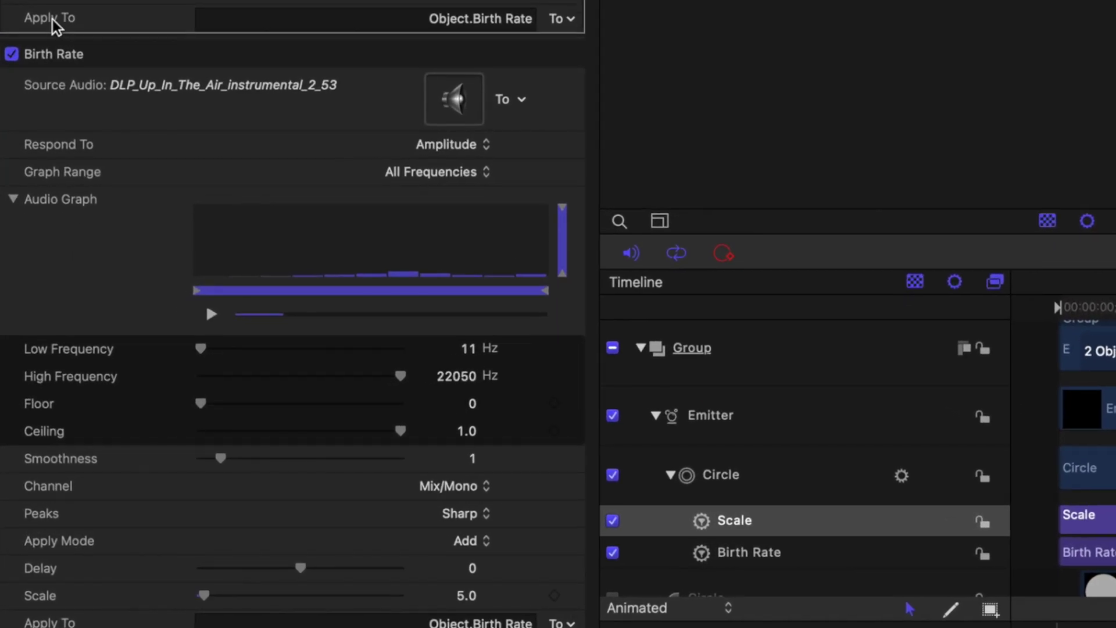
- Apply the Scale audio behavior to the circle cell's Scale parameter on all axes, and scrub through the result
{"action": "left_click", "coordinate": [557, 19]}
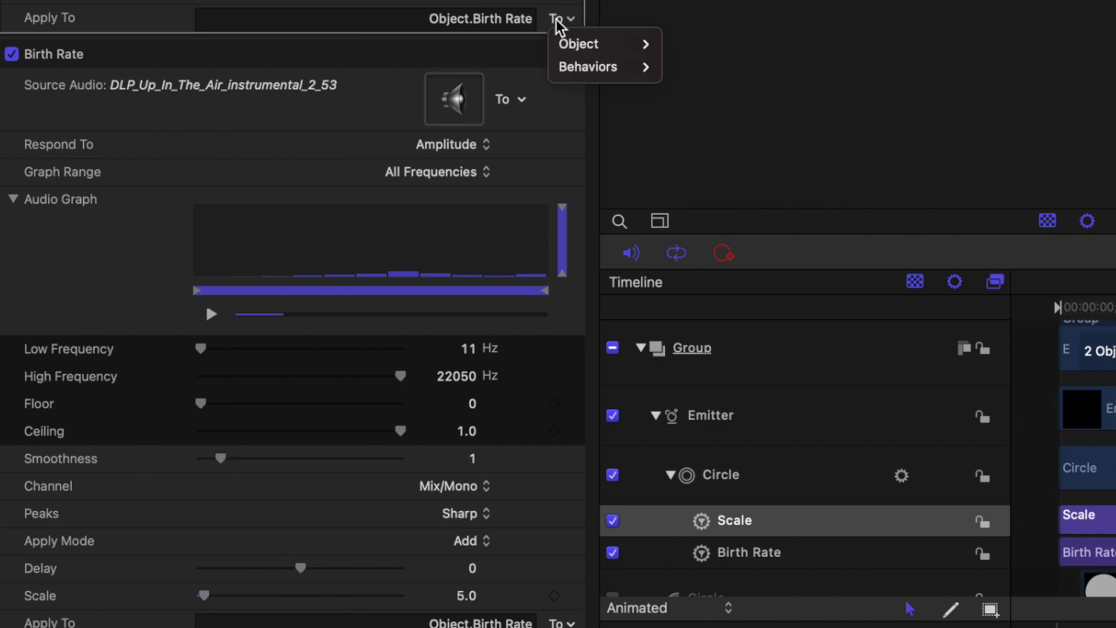
{"action": "mouse_move", "coordinate": [584, 43]}
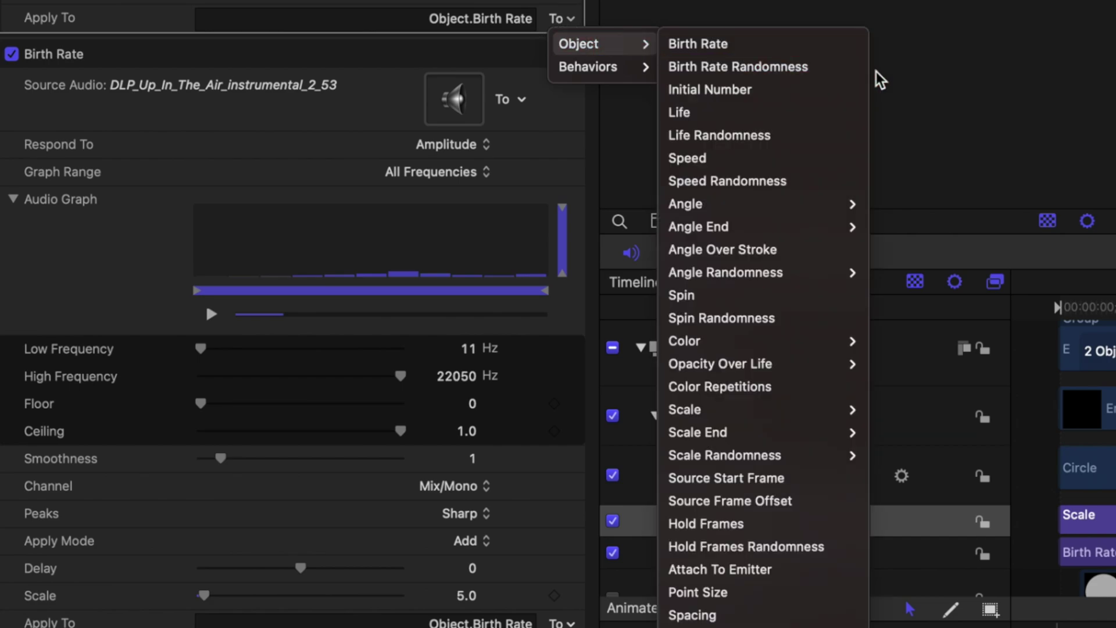
{"action": "mouse_move", "coordinate": [792, 408]}
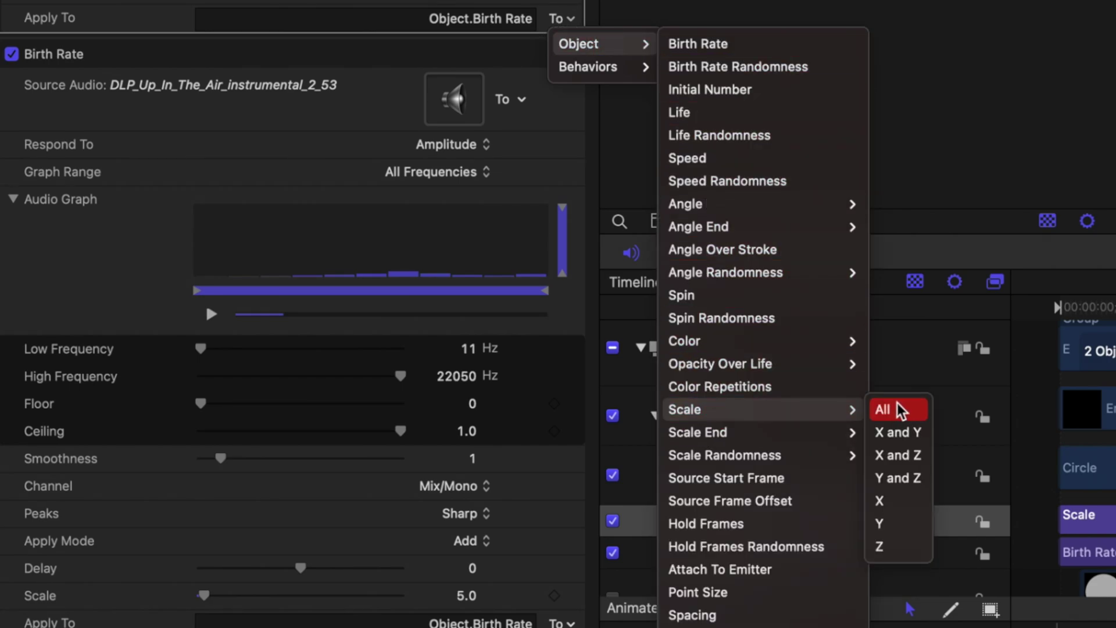
{"action": "left_click", "coordinate": [906, 406]}
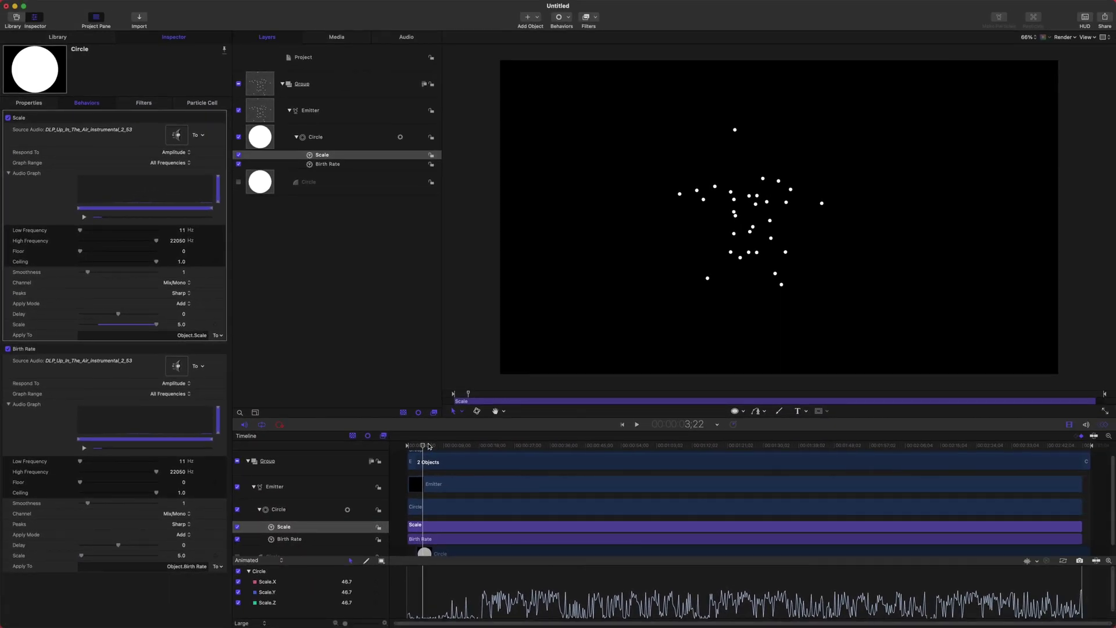
{"action": "left_click_drag", "start_coordinate": [469, 436], "coordinate": [500, 436]}
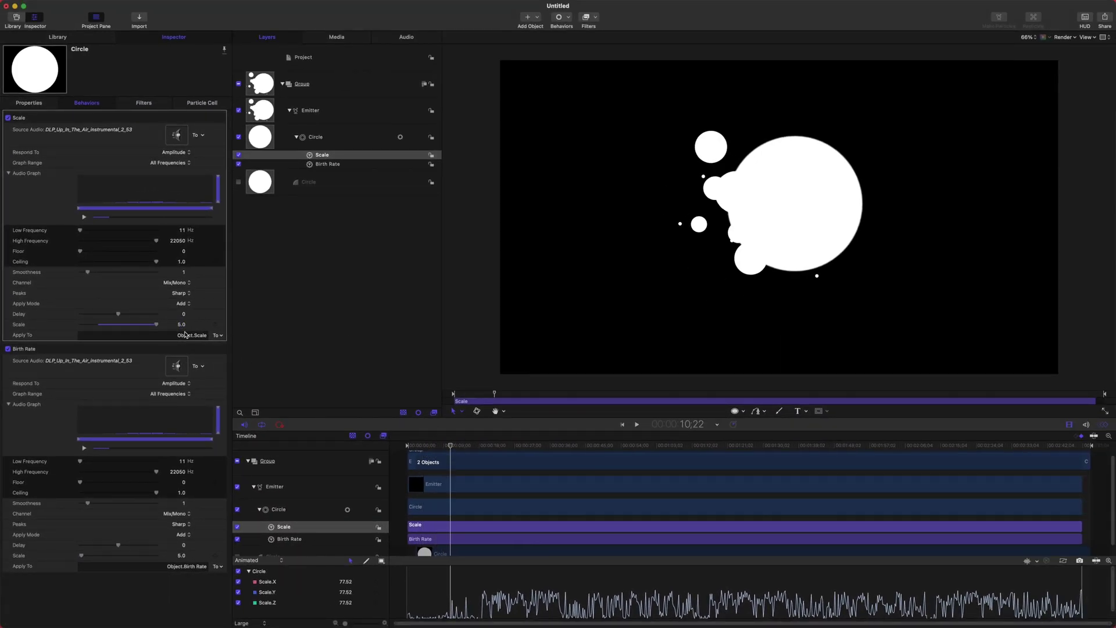
- Set the Scale audio behavior's Scale value to 1, and play back the result at different points of the timeline
{"action": "left_click", "coordinate": [182, 325]}
{"action": "key", "text": "Return"}
{"action": "key", "text": "space"}
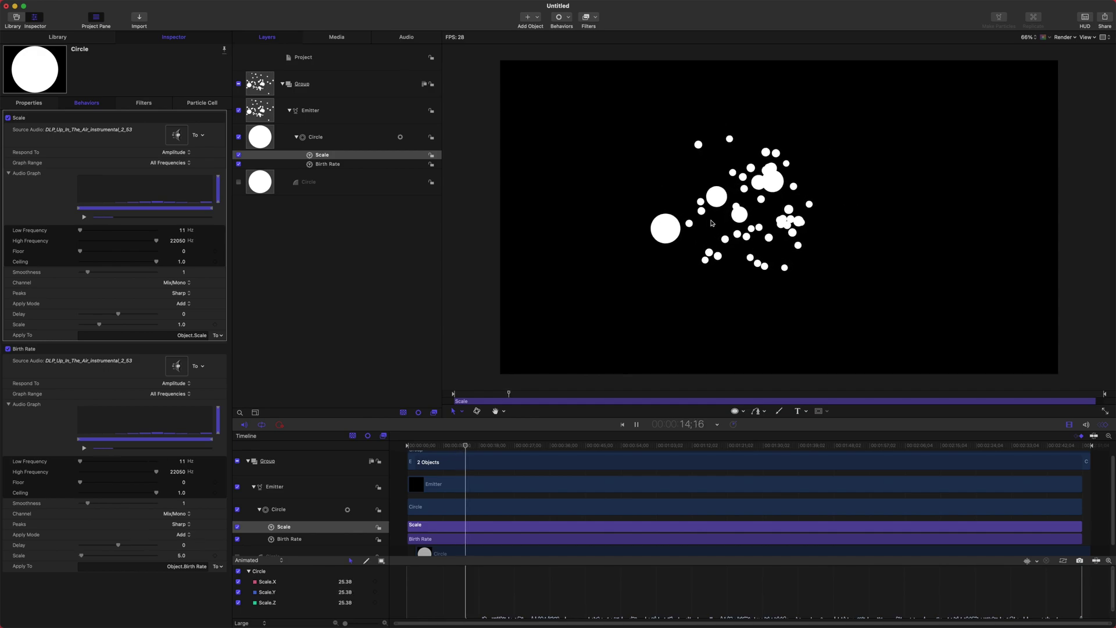
{"action": "key", "text": "space"}
{"action": "left_click_drag", "start_coordinate": [488, 446], "coordinate": [491, 449]}
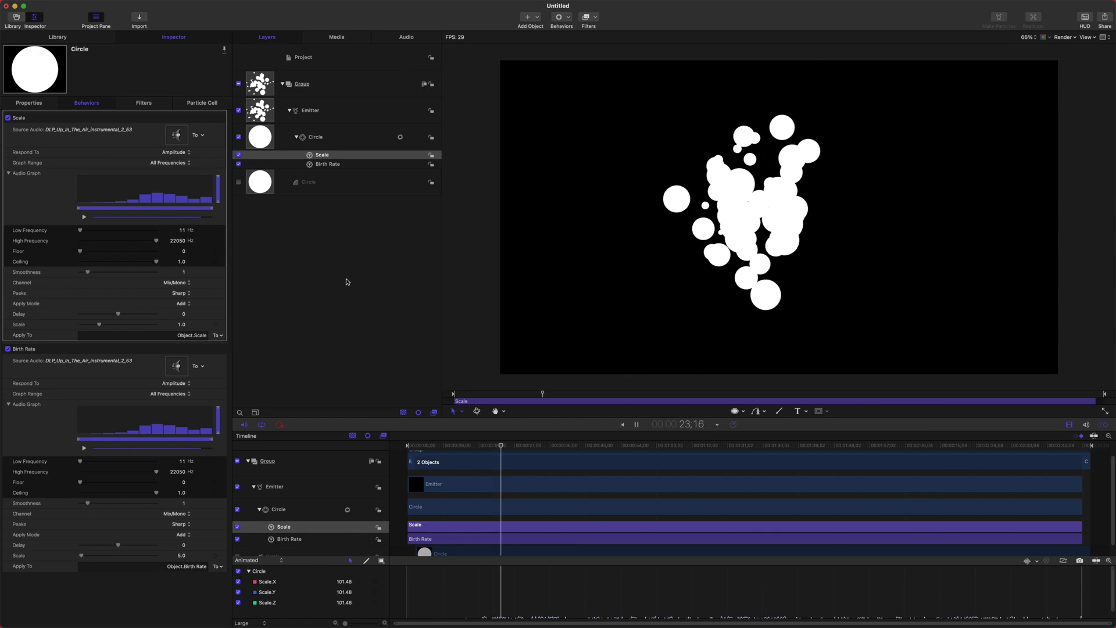
{"action": "key", "text": "space"}
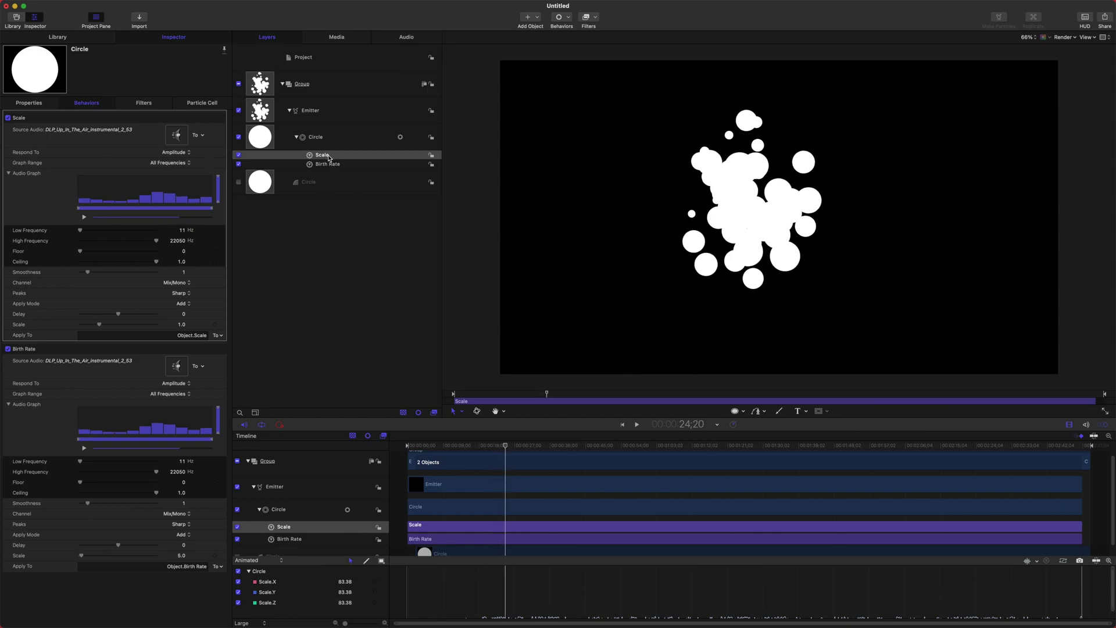
- Lower the emitter's particle scale, set its scale randomness to 10, and play back the start and a louder section of the track
{"action": "left_click", "coordinate": [323, 115]}
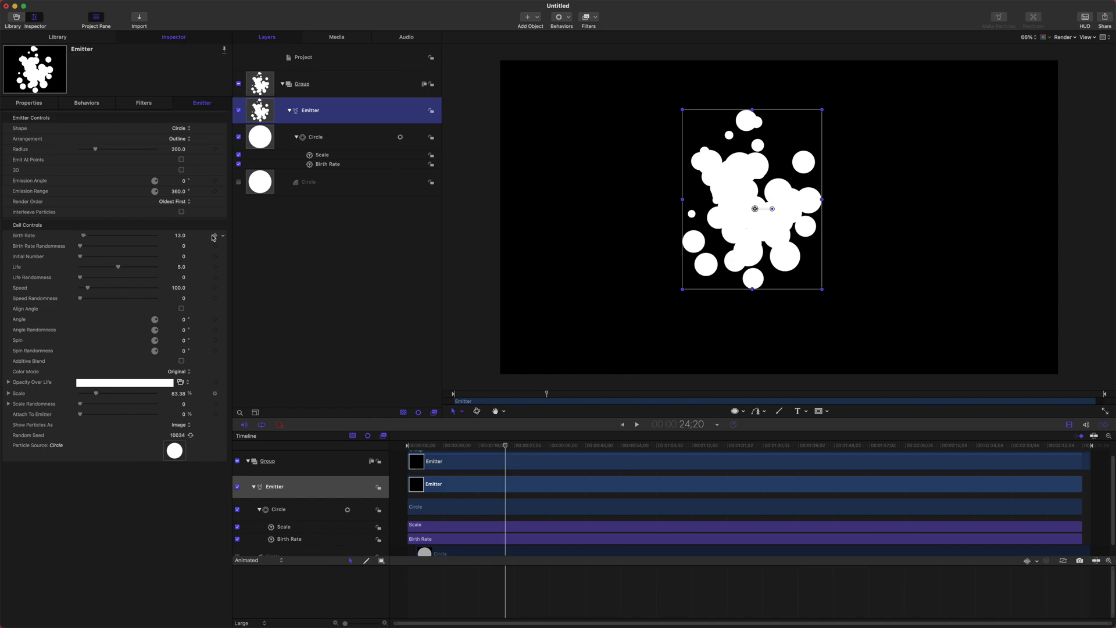
{"action": "double_click", "coordinate": [177, 394]}
{"action": "left_click_drag", "start_coordinate": [506, 446], "coordinate": [412, 445]}
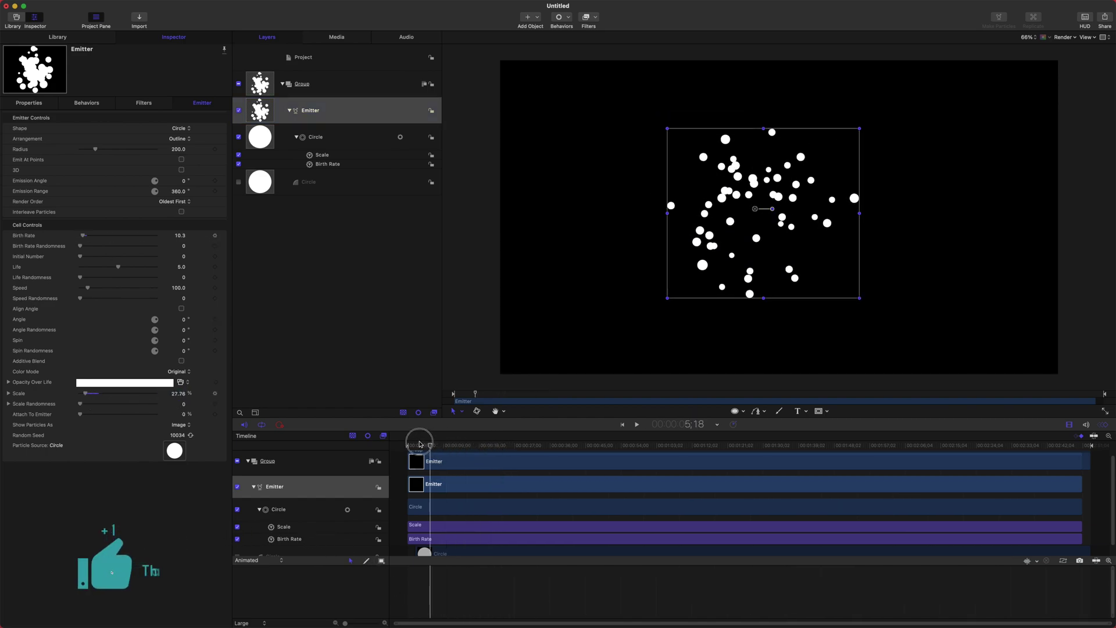
{"action": "left_click_drag", "start_coordinate": [84, 394], "coordinate": [82, 394]}
{"action": "left_click_drag", "start_coordinate": [80, 404], "coordinate": [84, 404]}
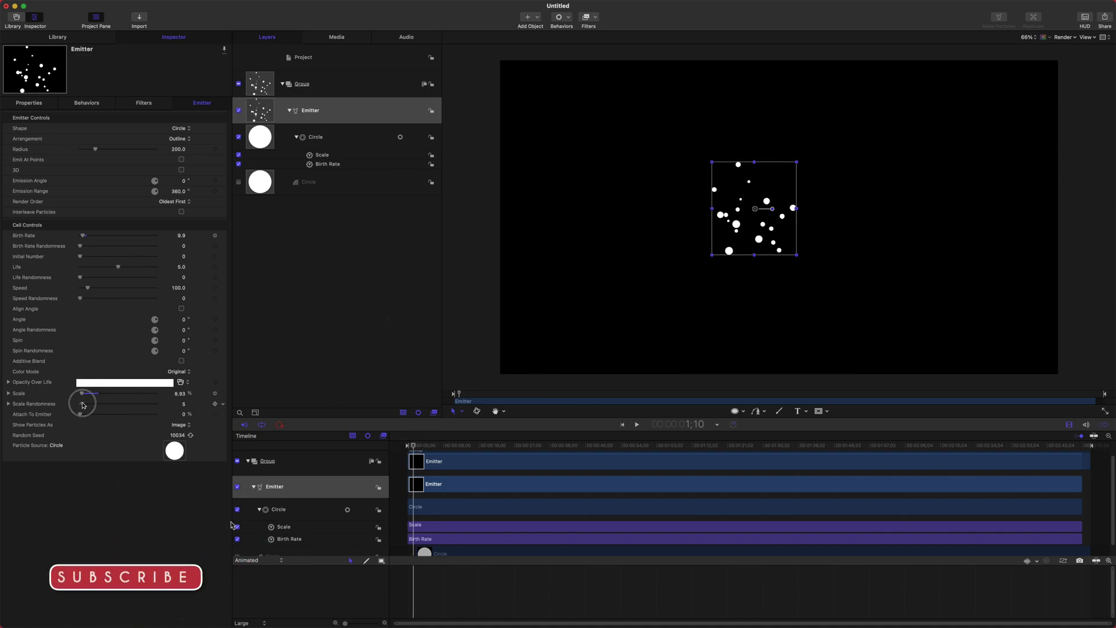
{"action": "key", "text": "space"}
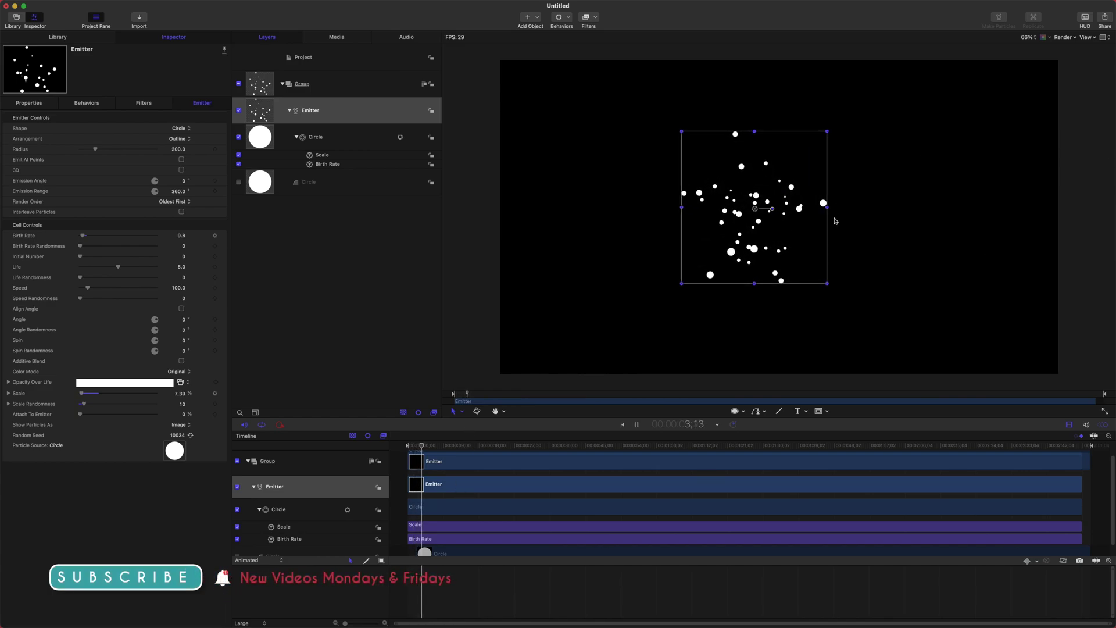
{"action": "key", "text": "space"}
{"action": "left_click_drag", "start_coordinate": [425, 446], "coordinate": [504, 446]}
{"action": "key", "text": "space"}
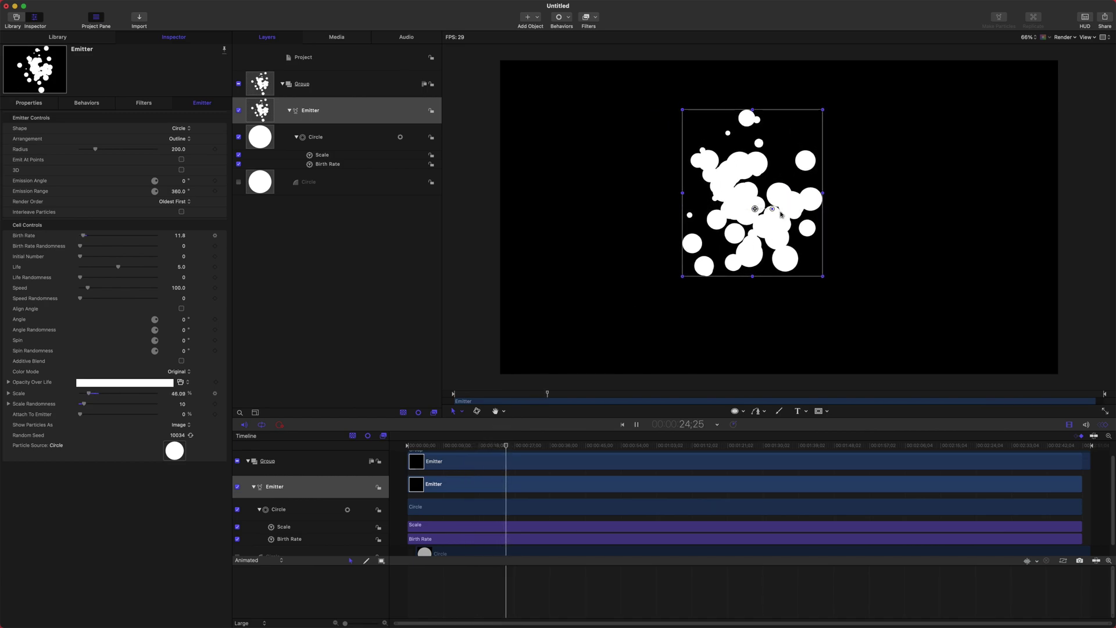
{"action": "key", "text": "space"}
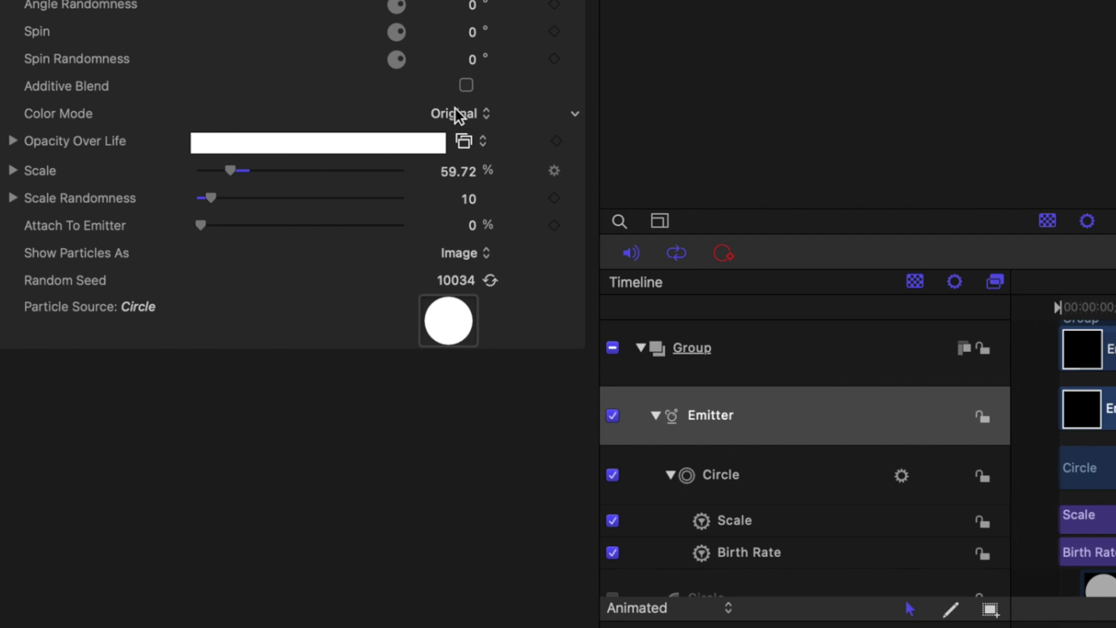
- Set the emitter's color mode to Pick From Color Range and expand the color range gradient
{"action": "left_click", "coordinate": [456, 111]}
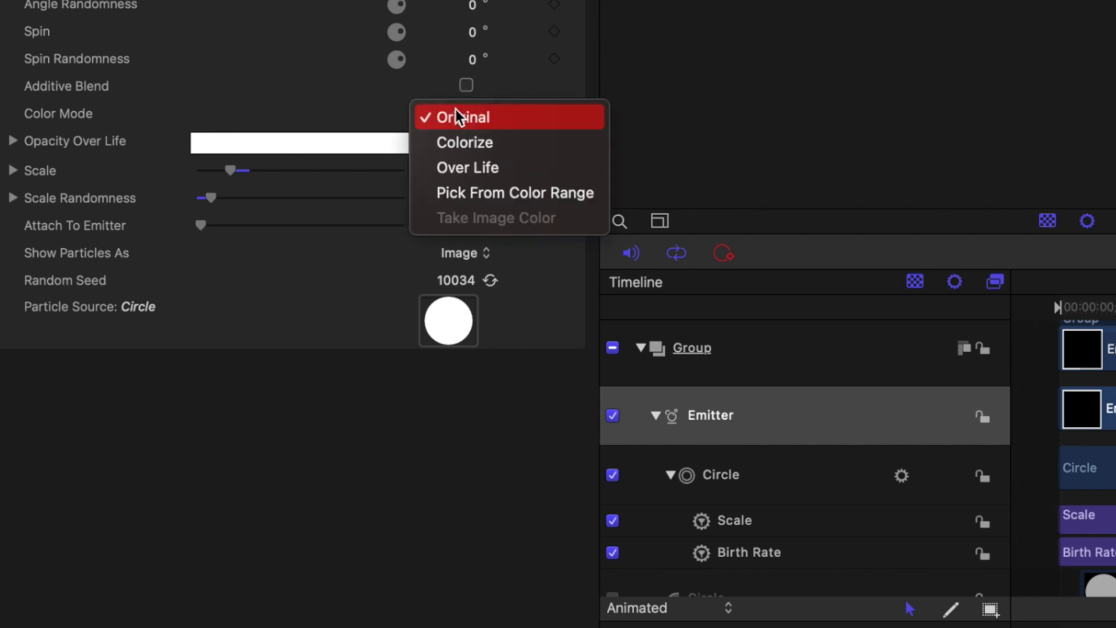
{"action": "left_click", "coordinate": [496, 194]}
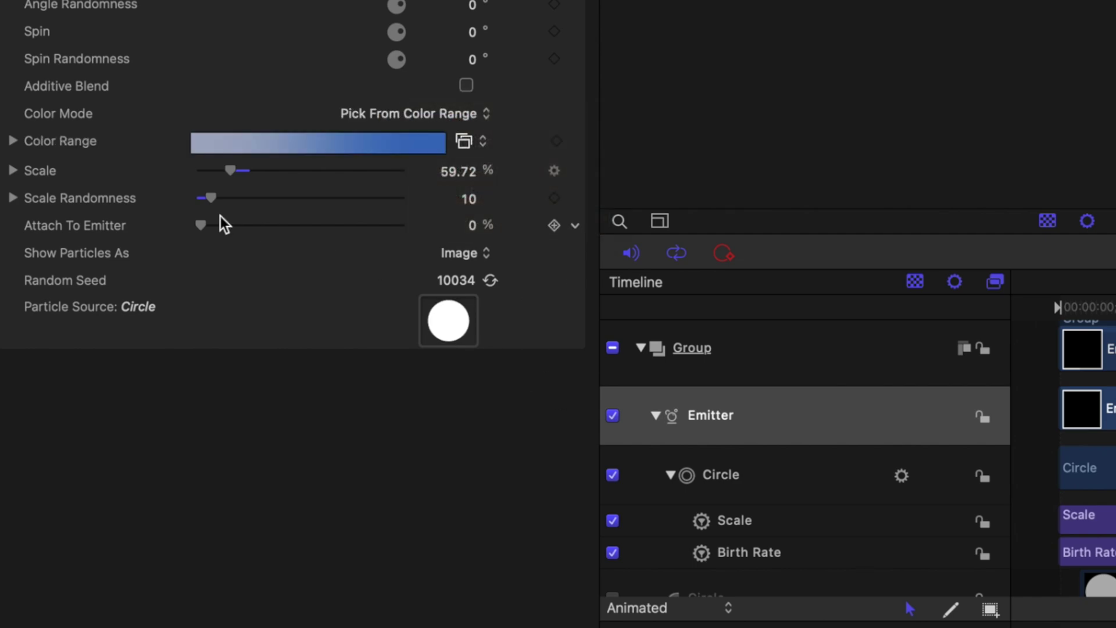
{"action": "left_click", "coordinate": [14, 141]}
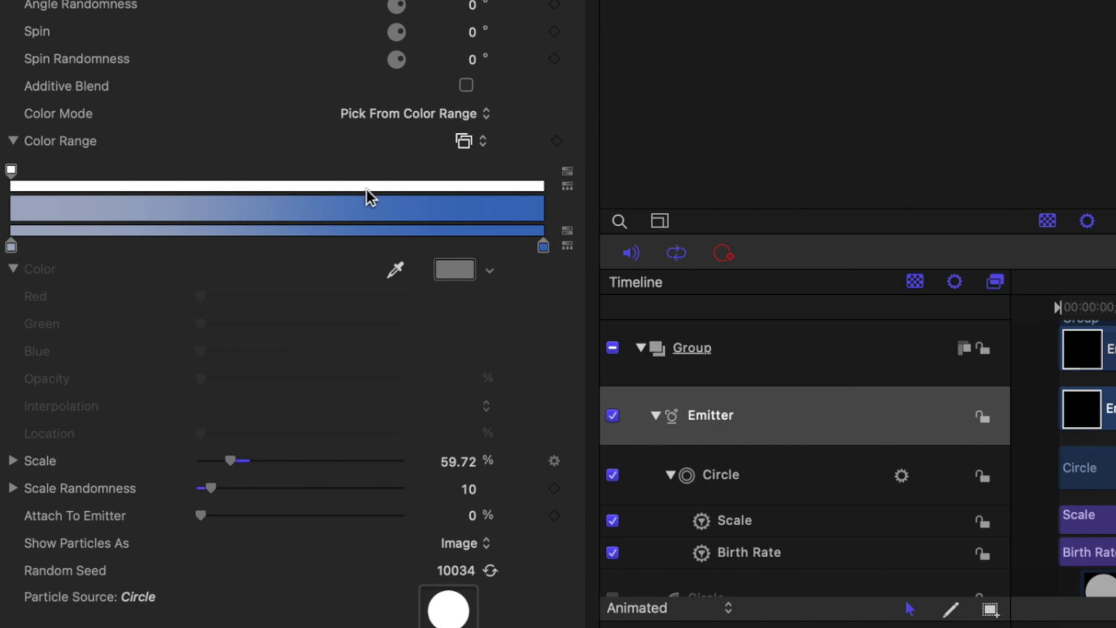
- Change the color range's interpolation to Constant and move the blue color tag to about 73% of the gradient
{"action": "right_click", "coordinate": [324, 249]}
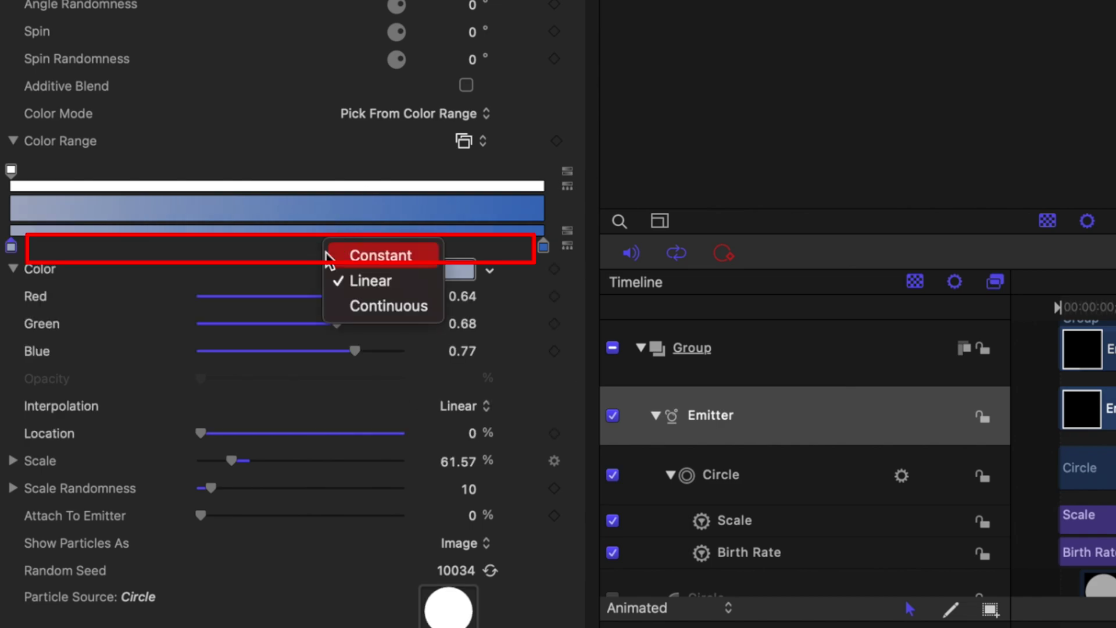
{"action": "left_click", "coordinate": [388, 257]}
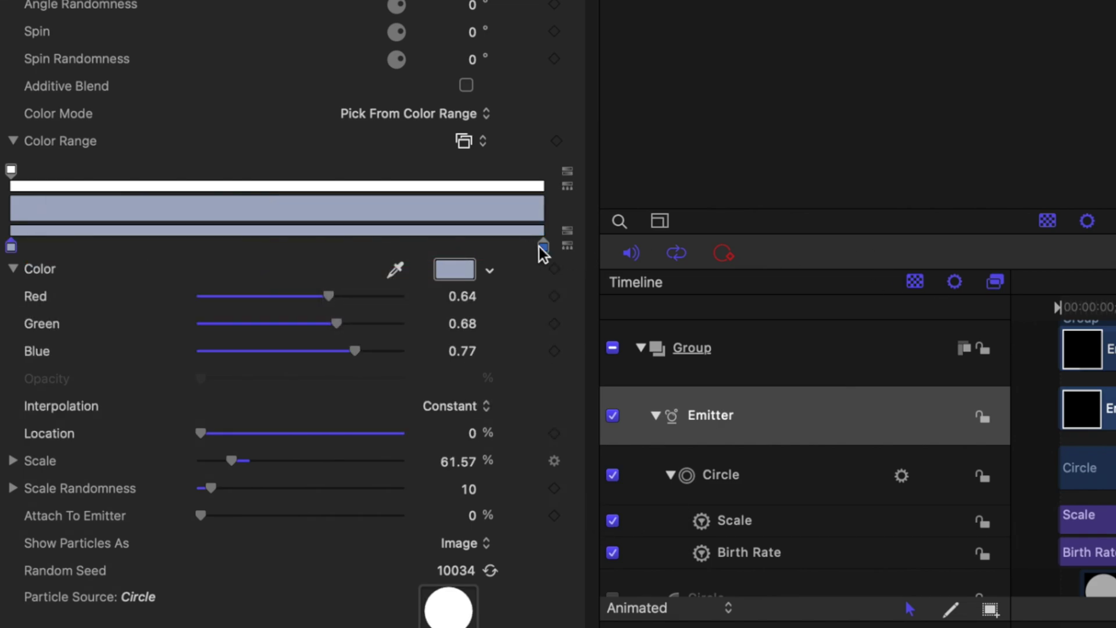
{"action": "left_click_drag", "start_coordinate": [542, 246], "coordinate": [332, 246]}
{"action": "left_click", "coordinate": [11, 246]}
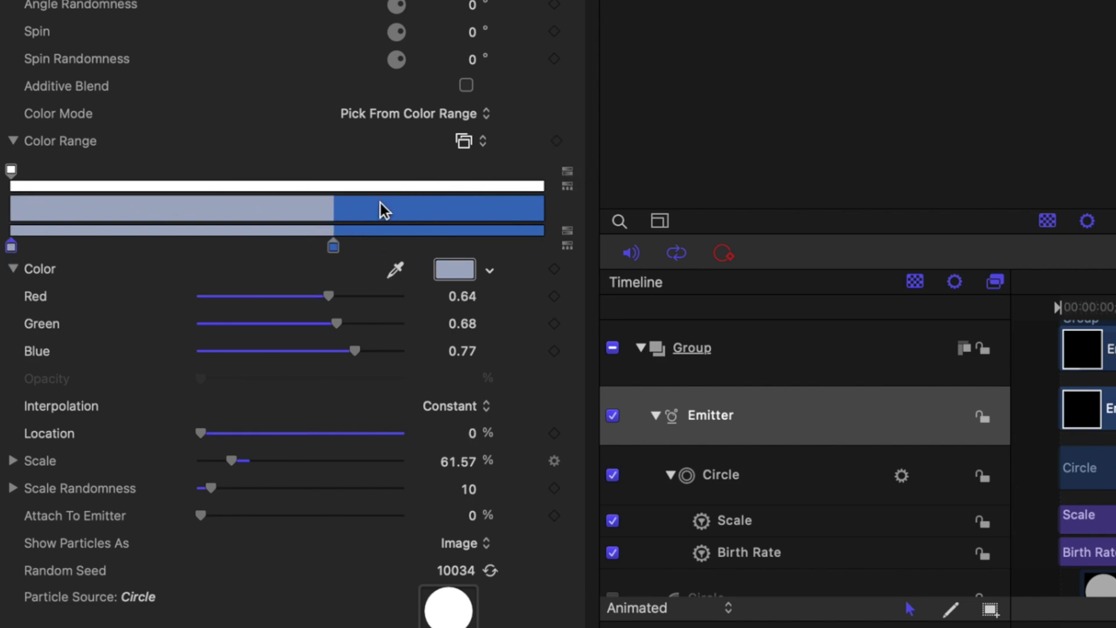
{"action": "left_click_drag", "start_coordinate": [333, 246], "coordinate": [398, 246]}
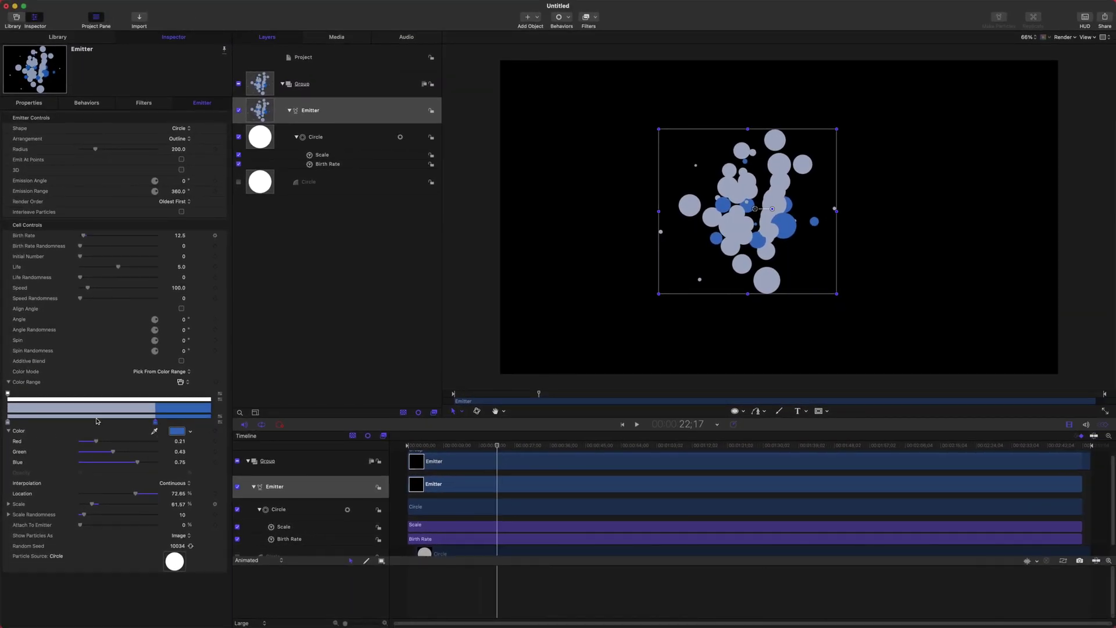
- Add a color tag at about 42% of the color range and make it orange
{"action": "left_click", "coordinate": [95, 421]}
{"action": "left_click", "coordinate": [178, 433]}
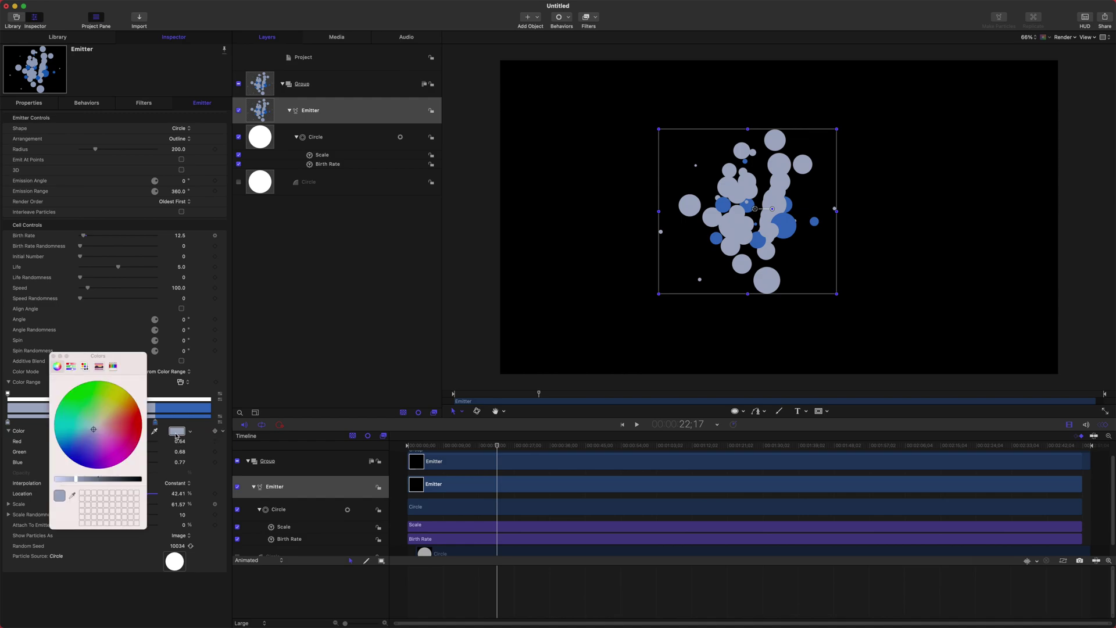
{"action": "left_click_drag", "start_coordinate": [116, 426], "coordinate": [131, 410]}
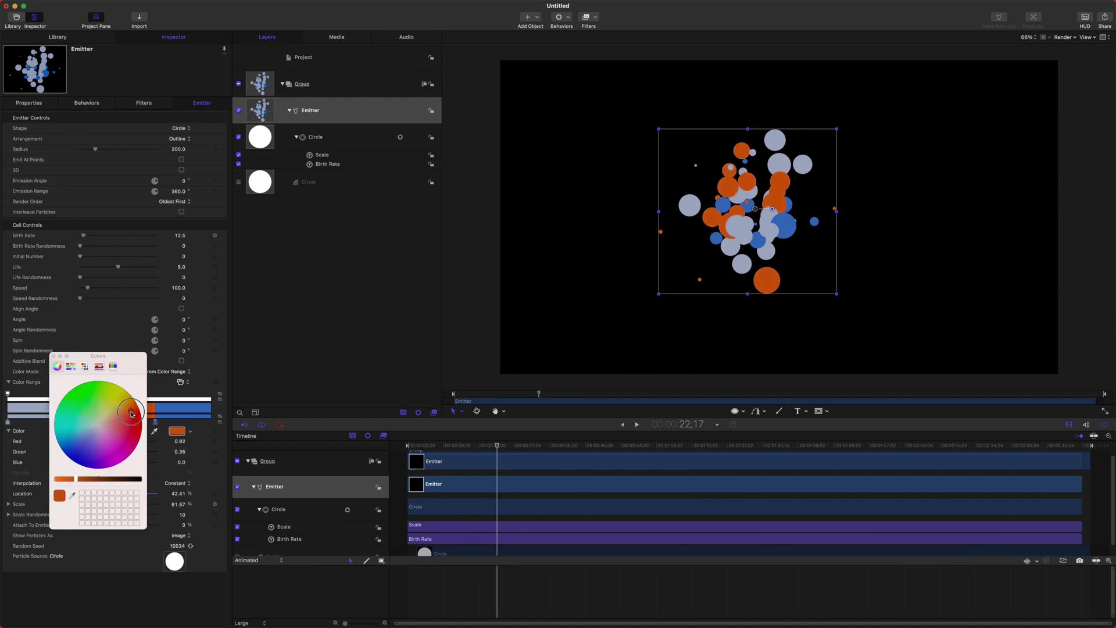
- Add a teal color tag at about 90% of the color range, and recolor the first tag light purple
{"action": "left_click", "coordinate": [190, 420]}
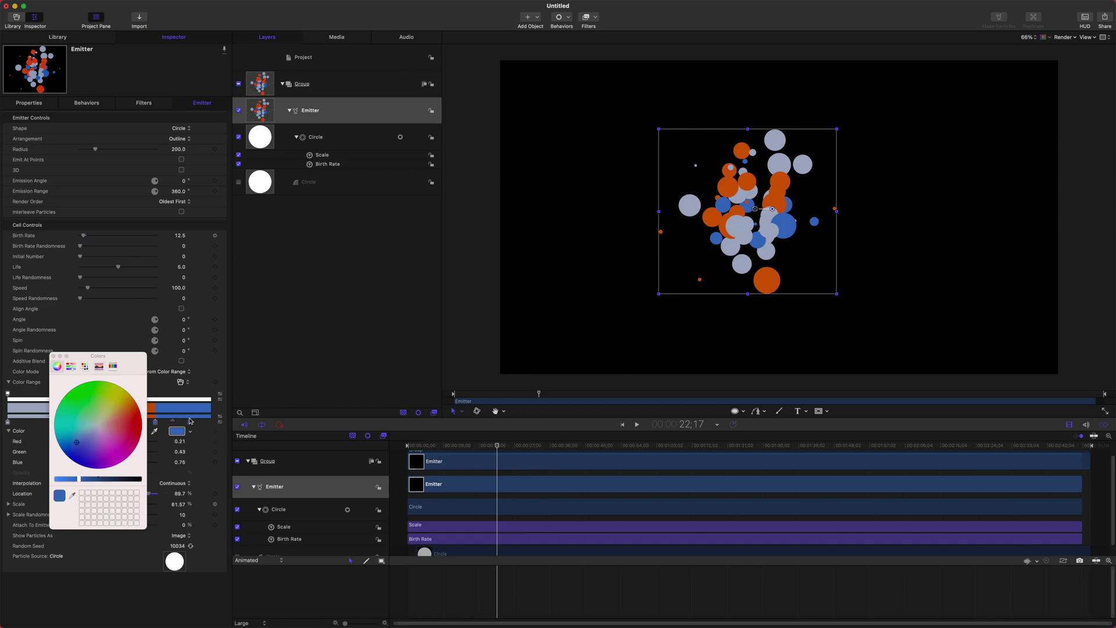
{"action": "left_click_drag", "start_coordinate": [86, 445], "coordinate": [53, 426]}
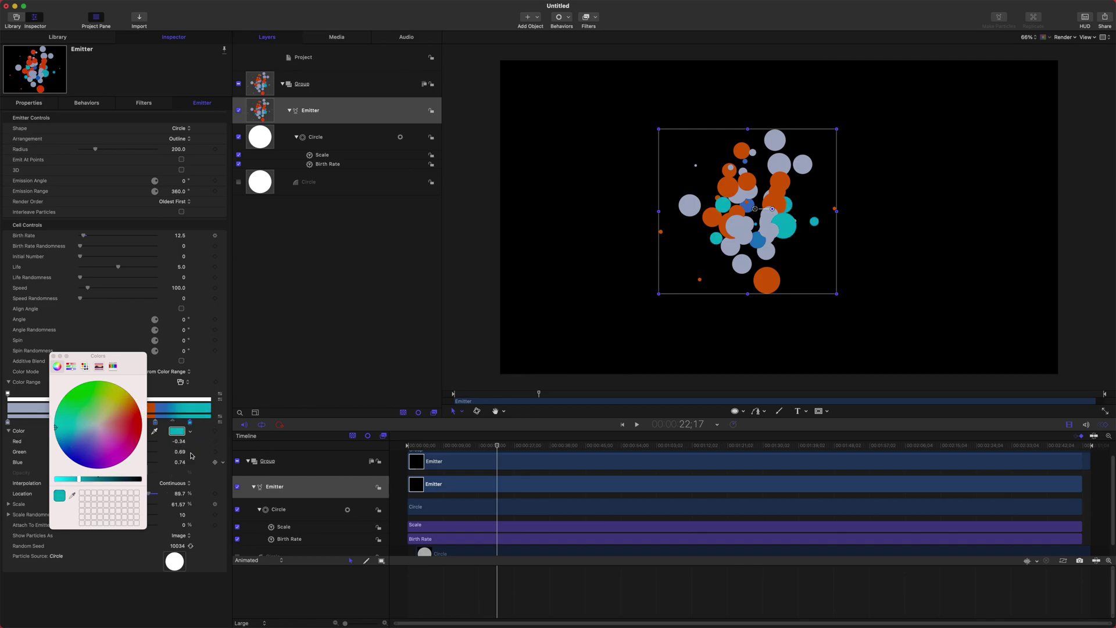
{"action": "left_click", "coordinate": [54, 356]}
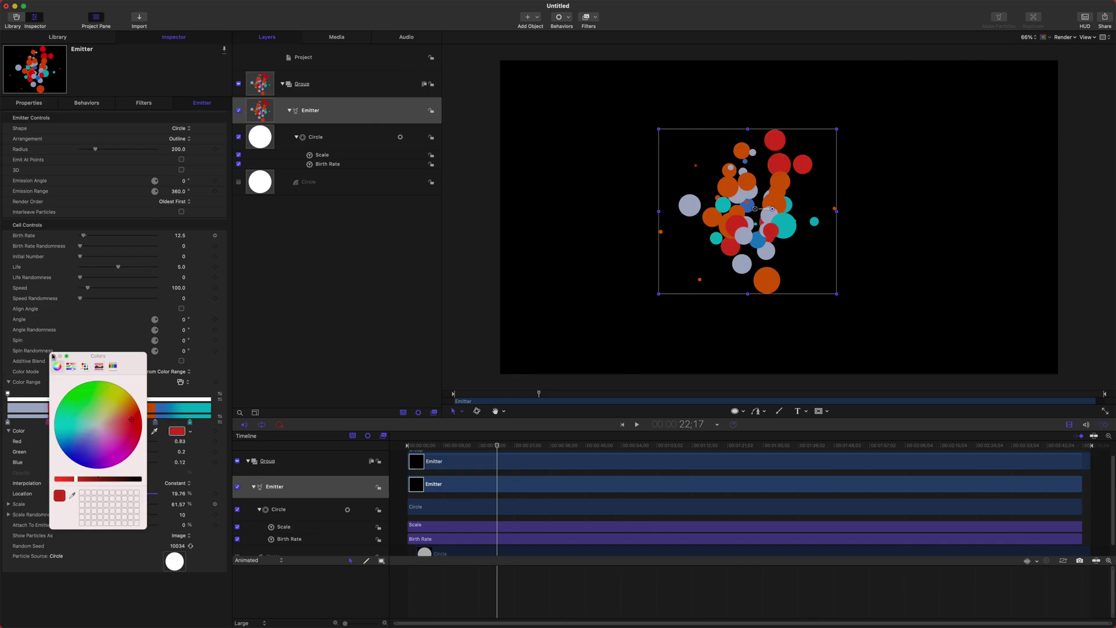
{"action": "left_click", "coordinate": [102, 439]}
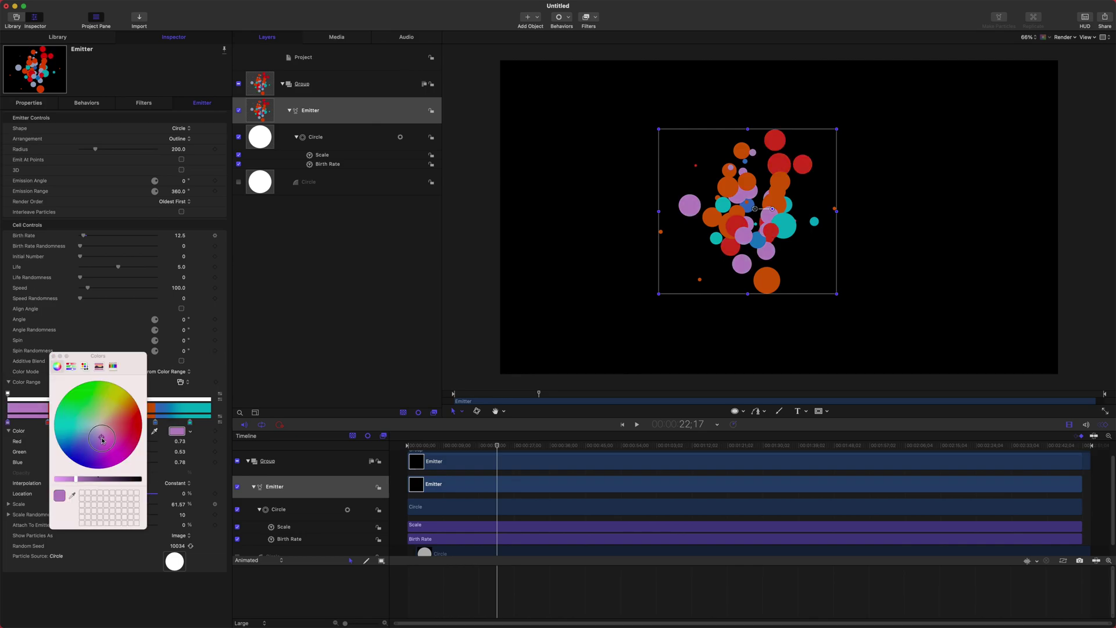
{"action": "left_click", "coordinate": [54, 356]}
- Move the orange color tag to about 48% of the color range, and enable Additive Blend for the particles
{"action": "left_click", "coordinate": [95, 423]}
{"action": "left_click_drag", "start_coordinate": [99, 425], "coordinate": [110, 425]}
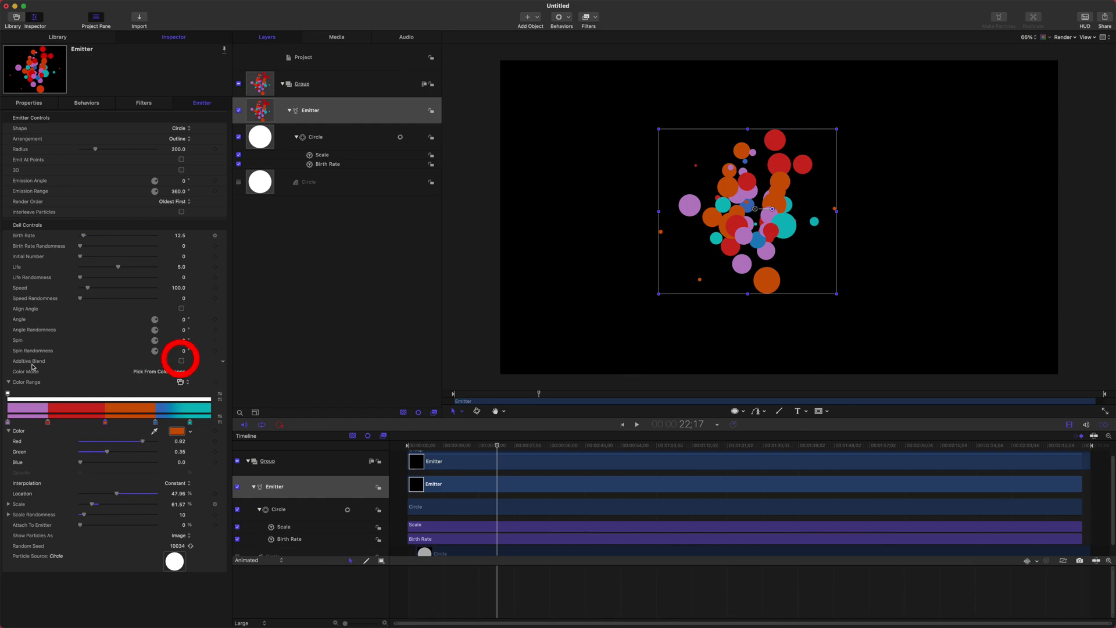
{"action": "left_click", "coordinate": [181, 361]}
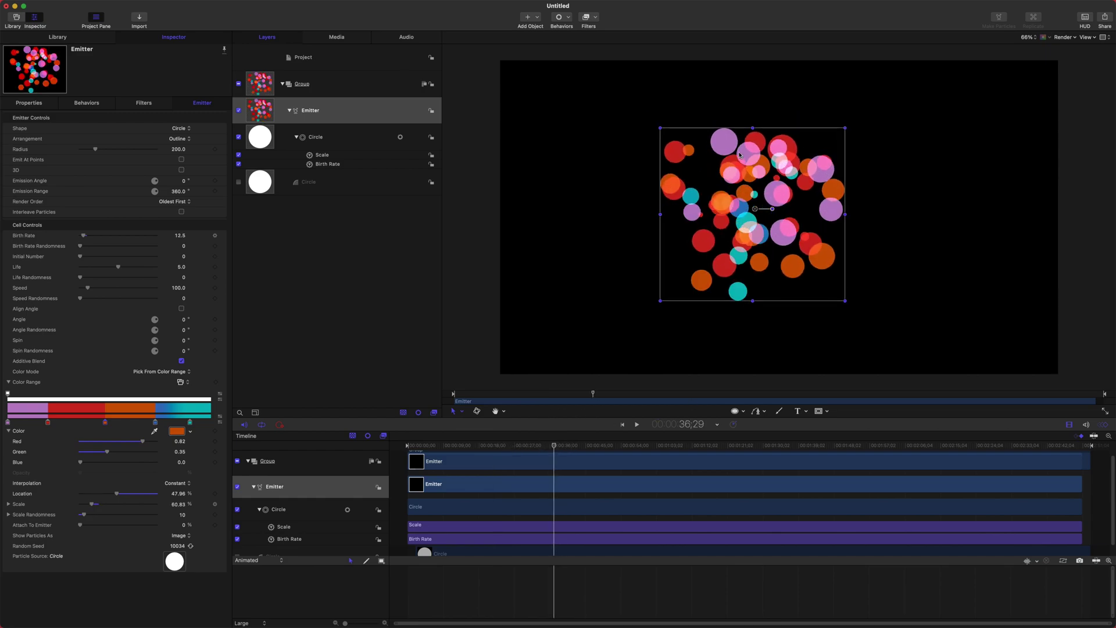
- Add an opacity tag at the far end of the emitter's color range and set its opacity to 0%
{"action": "left_click_drag", "start_coordinate": [508, 447], "coordinate": [471, 446]}
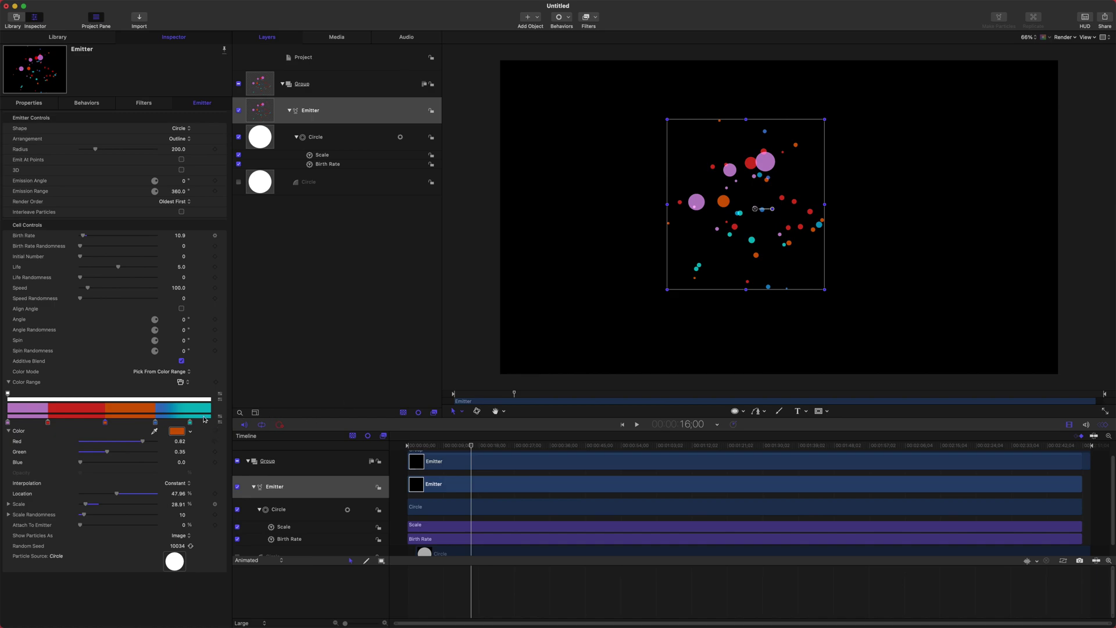
{"action": "mouse_move", "coordinate": [472, 446]}
{"action": "left_mouse_down"}
{"action": "mouse_move", "coordinate": [547, 448]}
{"action": "mouse_move", "coordinate": [448, 446]}
{"action": "mouse_move", "coordinate": [491, 447]}
{"action": "left_mouse_up"}
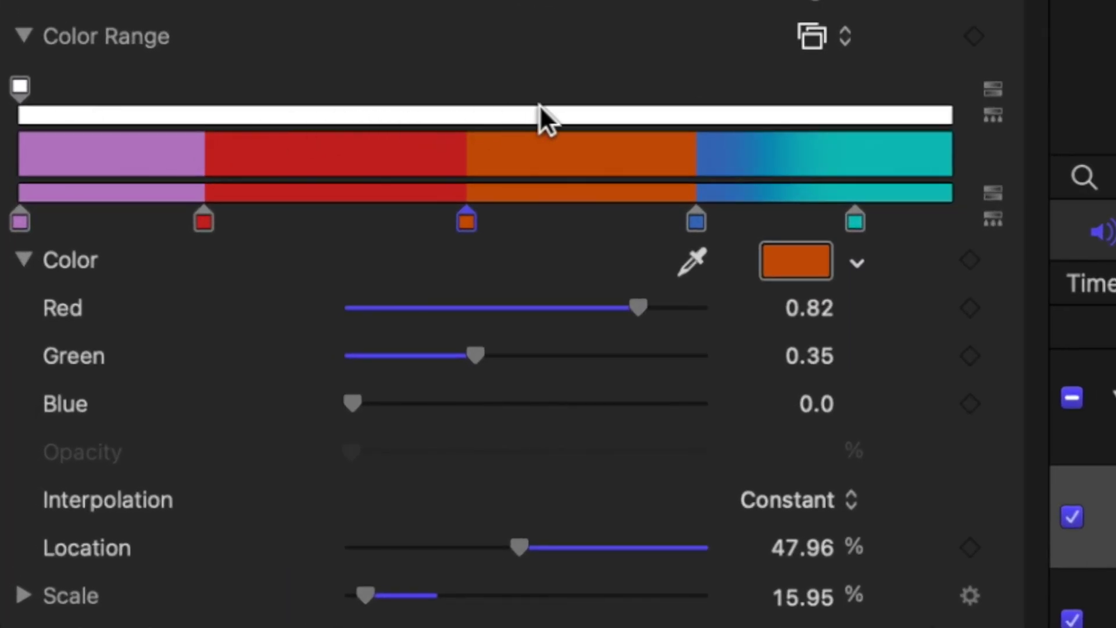
{"action": "left_click", "coordinate": [947, 117]}
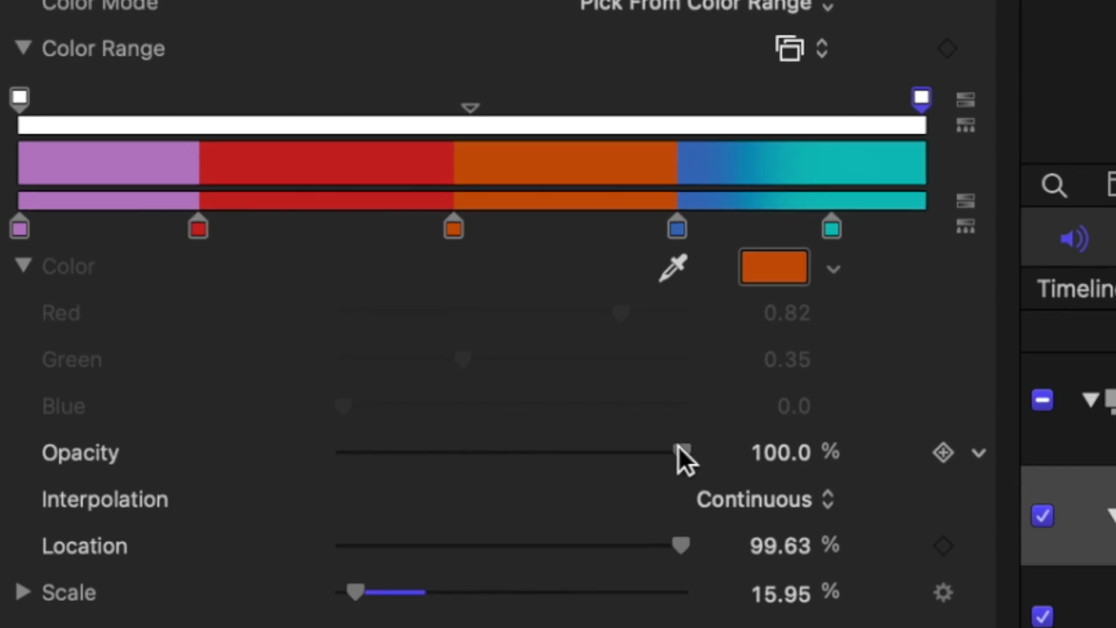
{"action": "left_click_drag", "start_coordinate": [700, 445], "coordinate": [209, 454]}
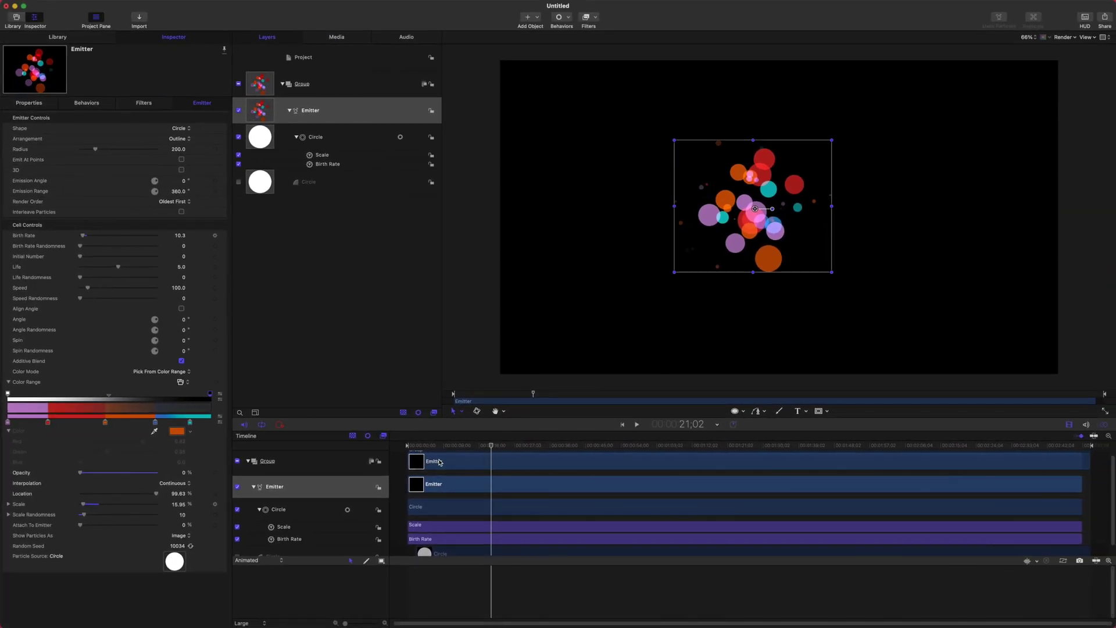
{"action": "left_click_drag", "start_coordinate": [468, 446], "coordinate": [530, 446]}
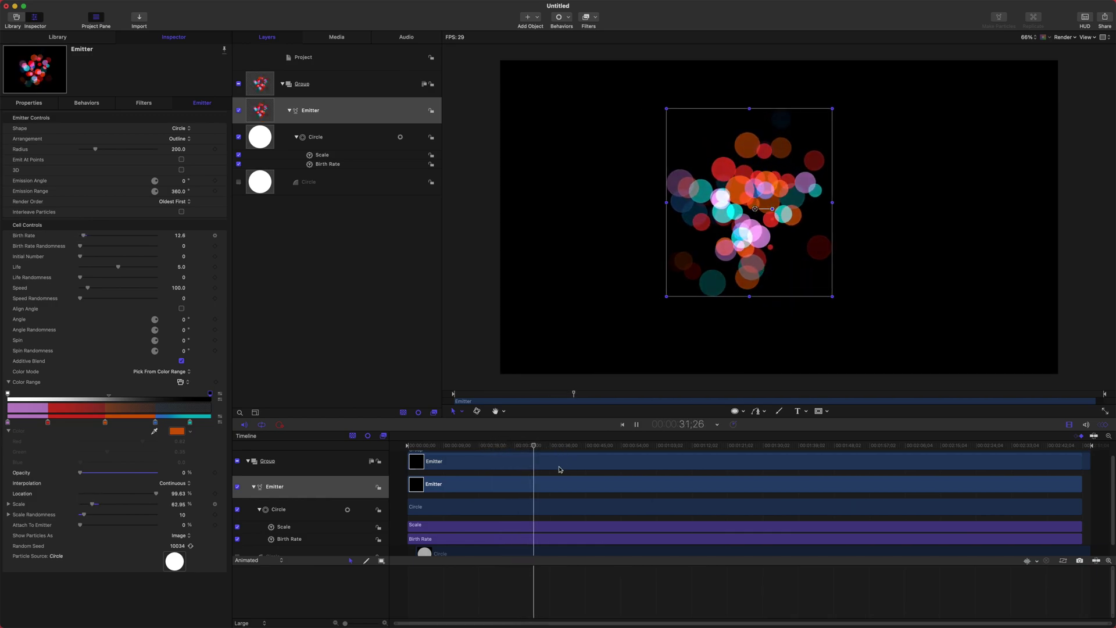
{"action": "left_click_drag", "start_coordinate": [628, 446], "coordinate": [575, 445]}
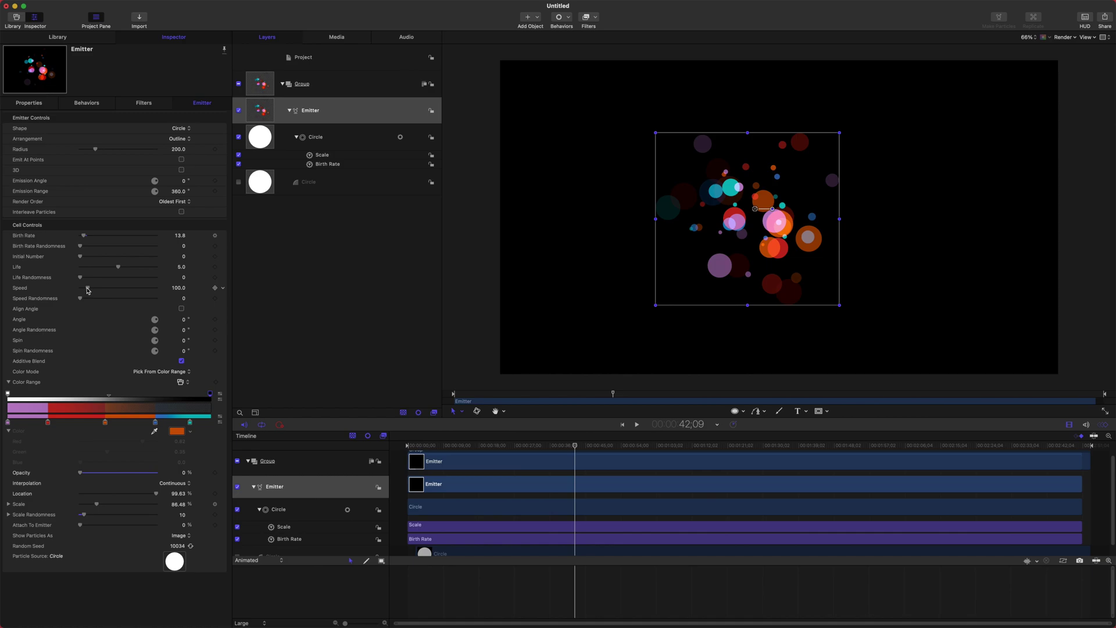
- Set the emitter's particle speed to 174 and play back the animation around 31 seconds
{"action": "left_click_drag", "start_coordinate": [88, 290], "coordinate": [93, 289]}
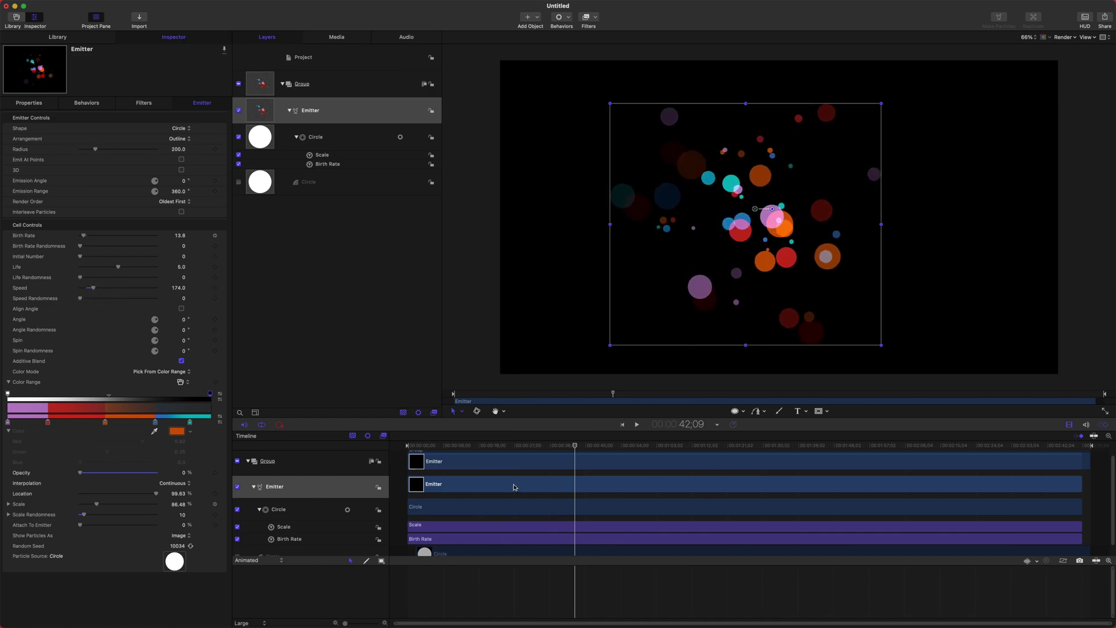
{"action": "left_click", "coordinate": [529, 445]}
{"action": "key", "text": "space"}
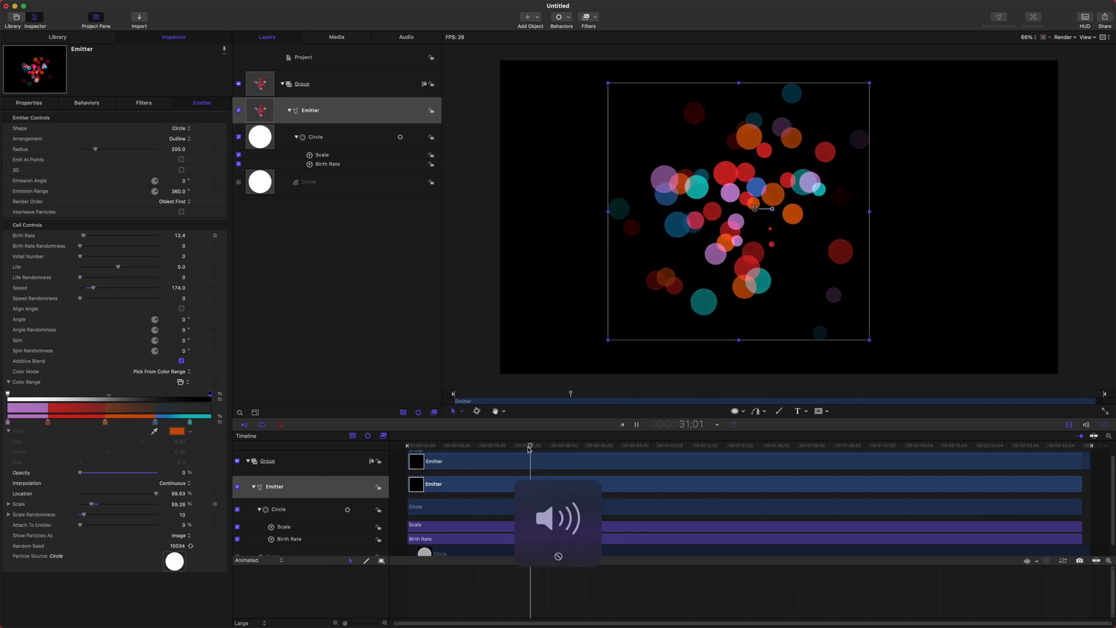
{"action": "key", "text": "space"}
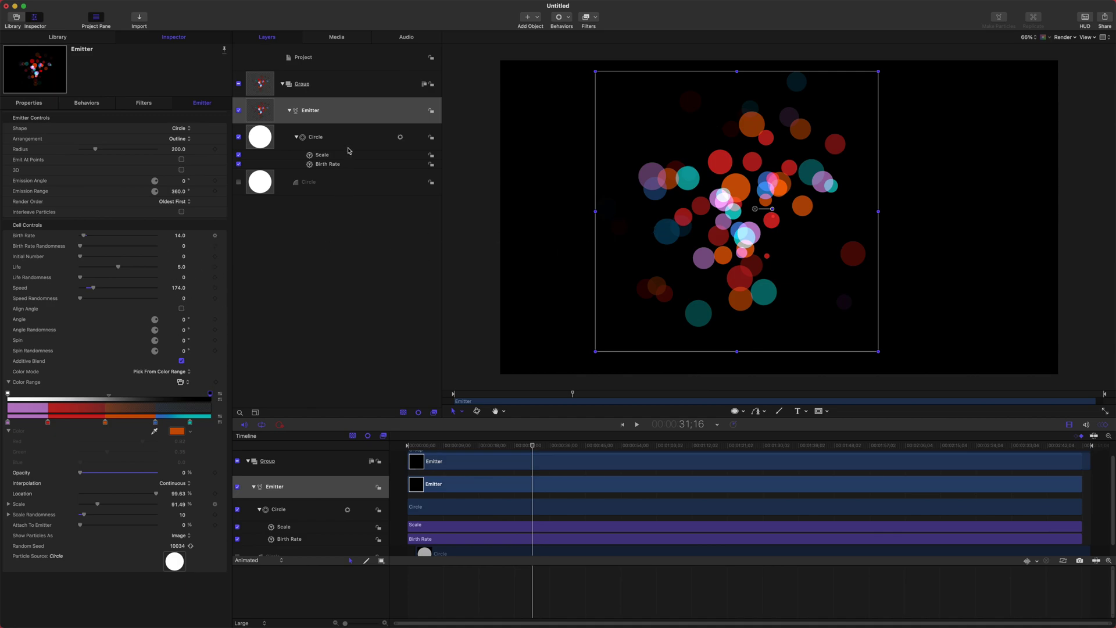
- Duplicate the particle cell's Scale audio behavior and rename the copy Speed
{"action": "left_click", "coordinate": [331, 156]}
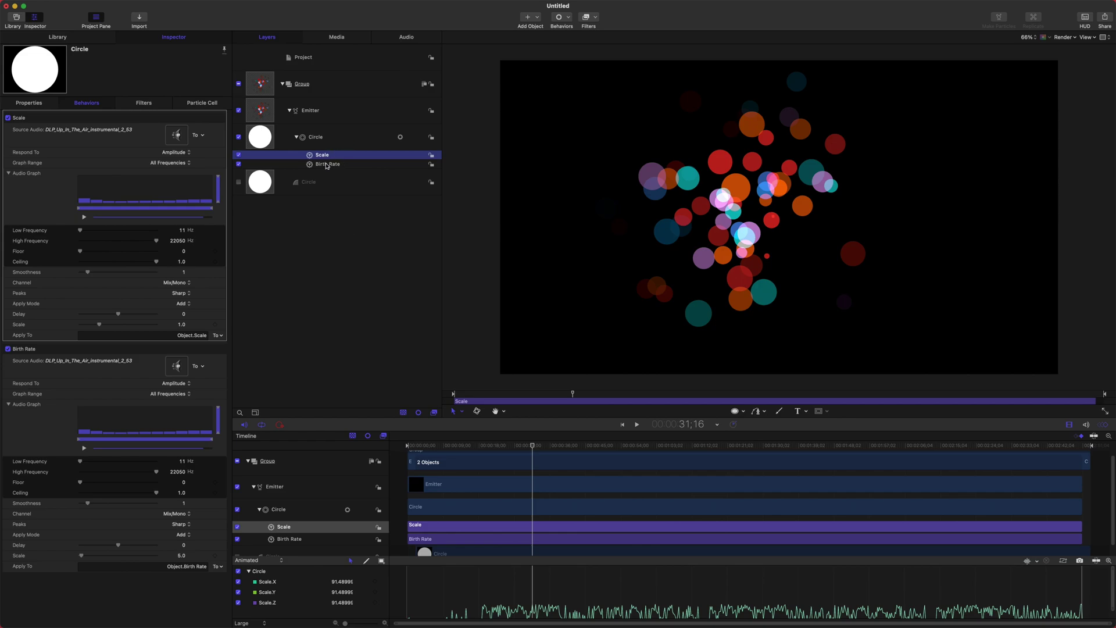
{"action": "key", "text": "super+d"}
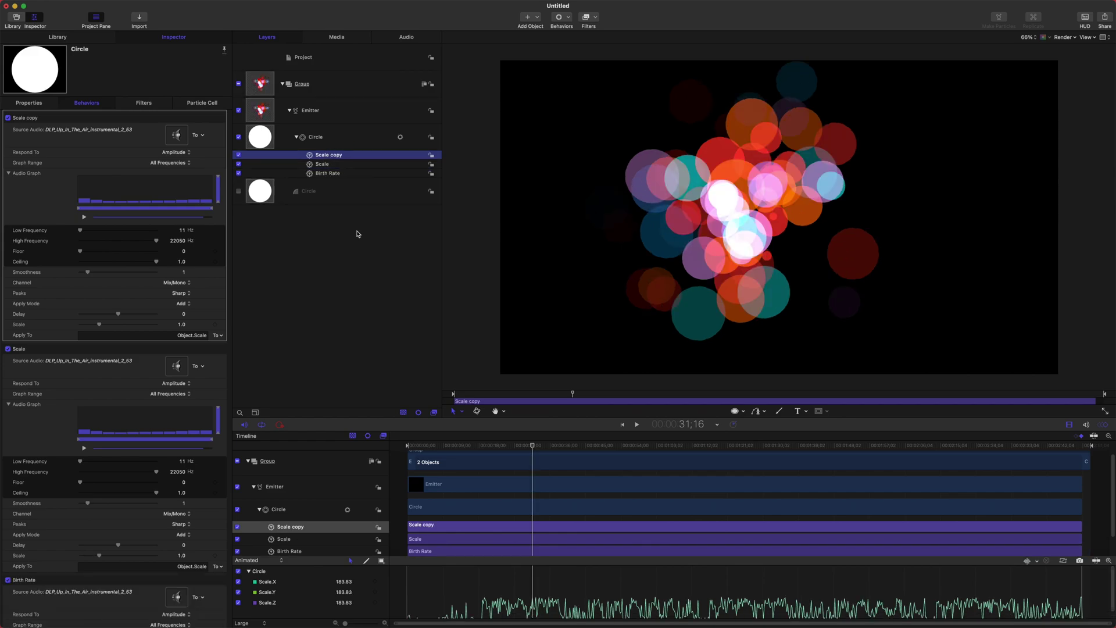
{"action": "key", "text": "Return"}
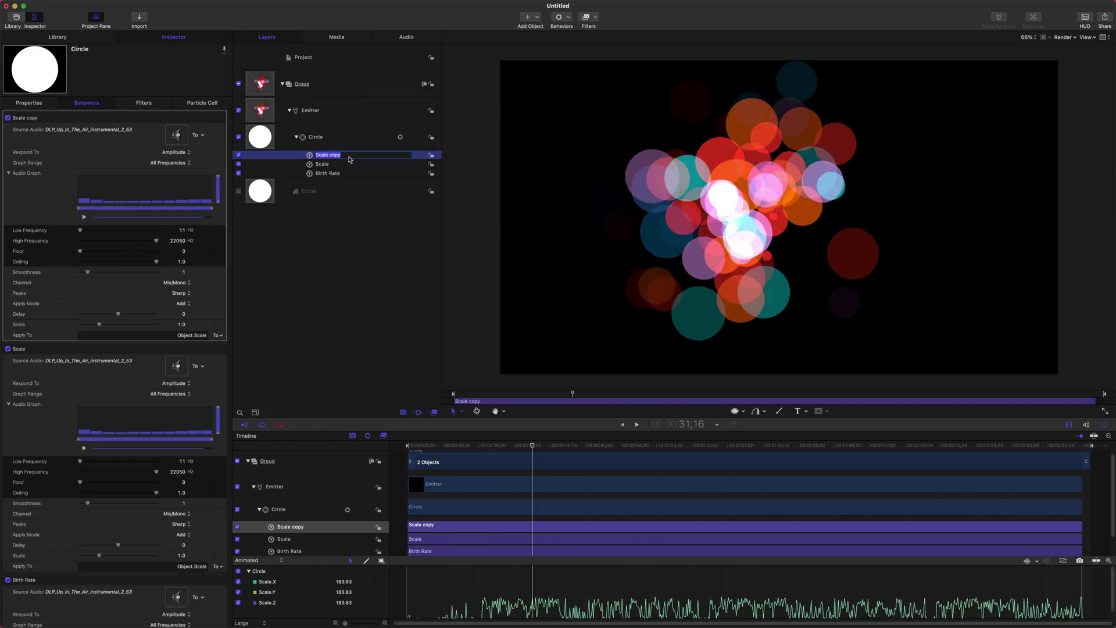
{"action": "type", "text": "Speed"}
{"action": "key", "text": "Return"}
- Apply the Speed audio behavior to the particle cell's Speed parameter and play back the animation
{"action": "left_click", "coordinate": [216, 336]}
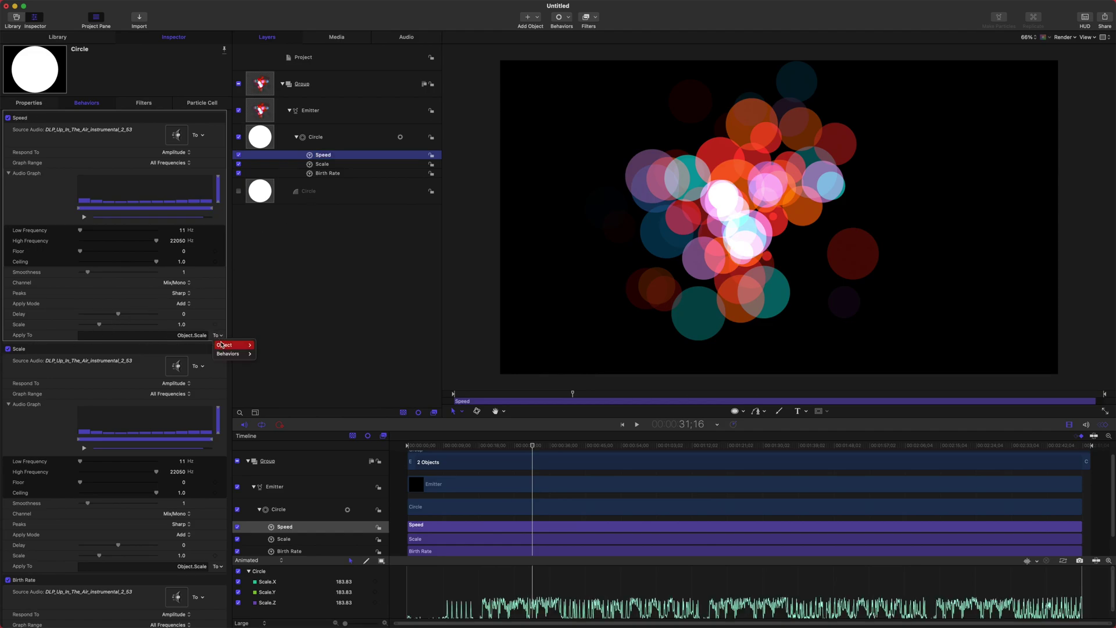
{"action": "mouse_move", "coordinate": [227, 344]}
{"action": "left_click", "coordinate": [274, 389]}
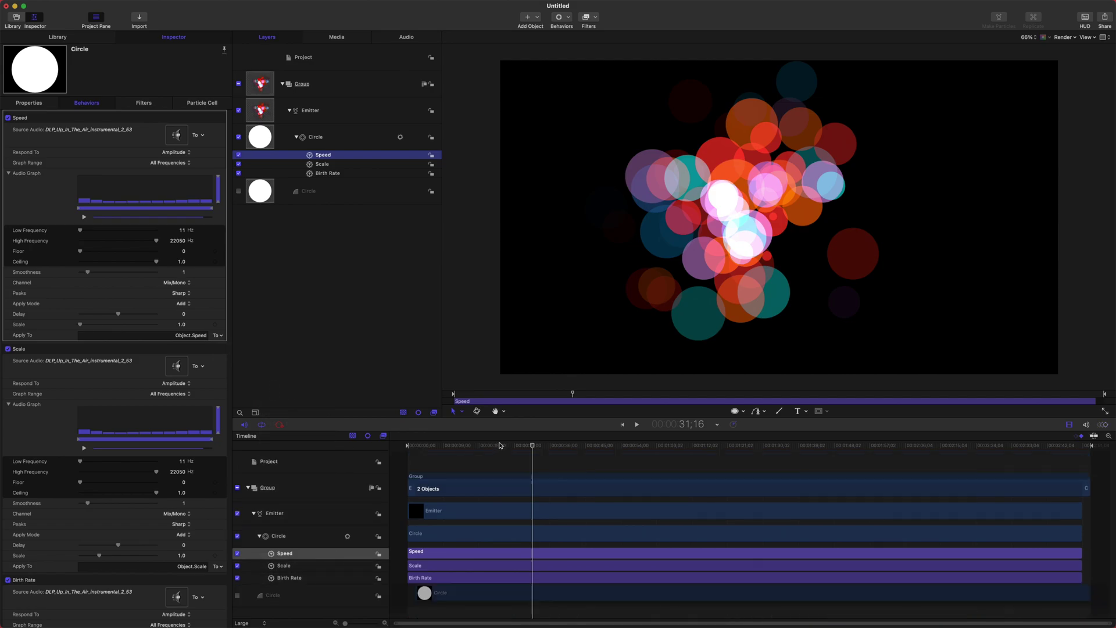
{"action": "left_click_drag", "start_coordinate": [501, 446], "coordinate": [557, 447]}
{"action": "key", "text": "space"}
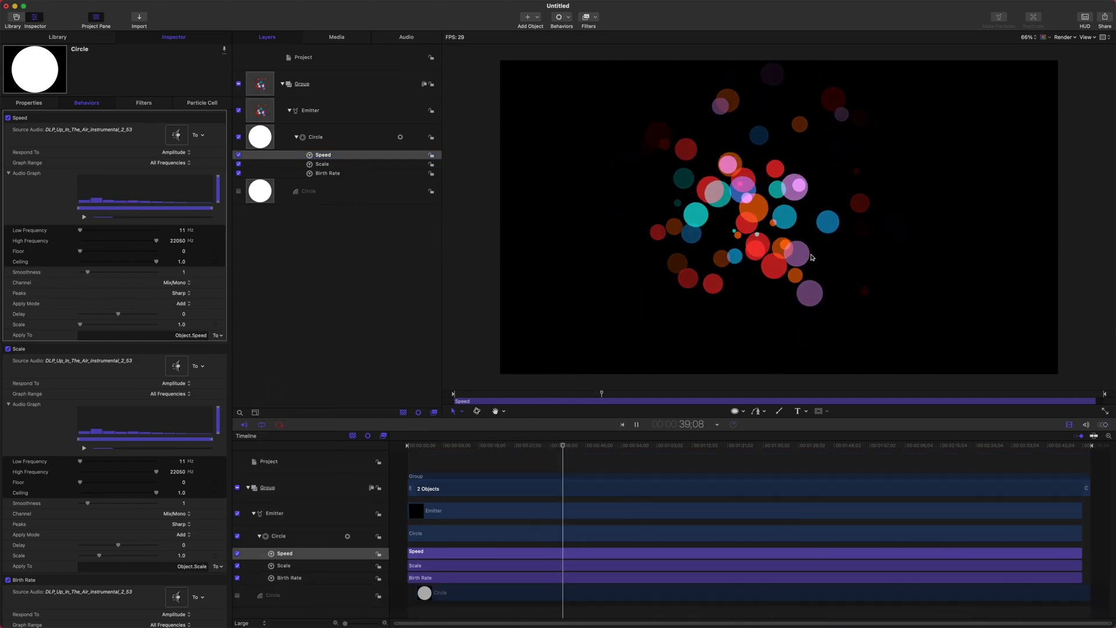
{"action": "key", "text": "XF86AudioRaiseVolume"}
{"action": "key", "text": "space"}
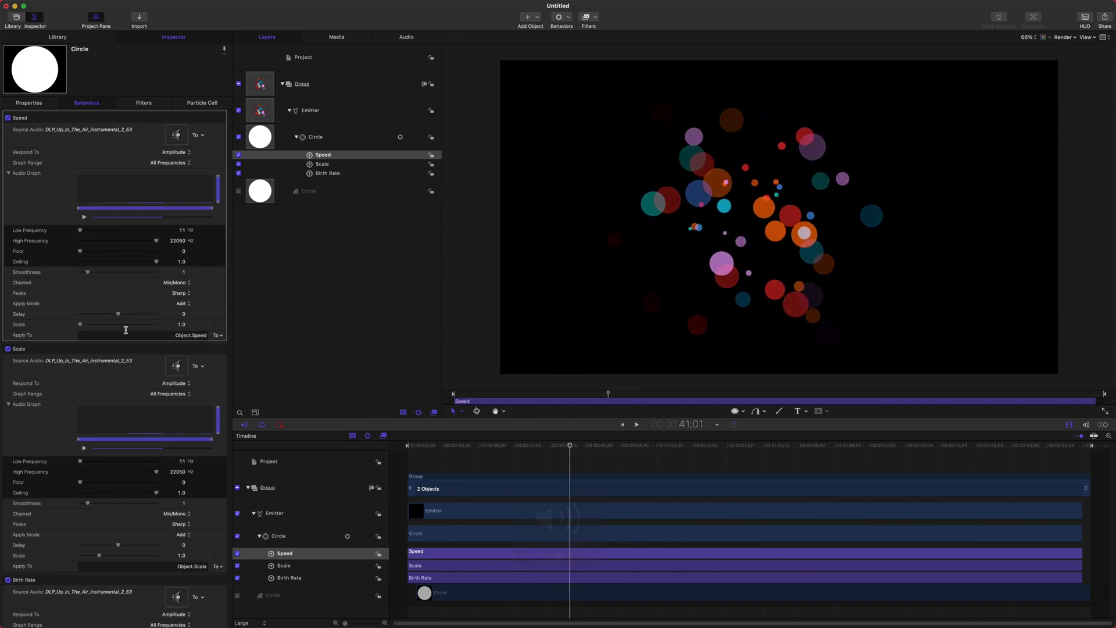
- Try a scale of 150 on the Speed audio behavior and play back the animation
{"action": "left_click_drag", "start_coordinate": [81, 324], "coordinate": [91, 325]}
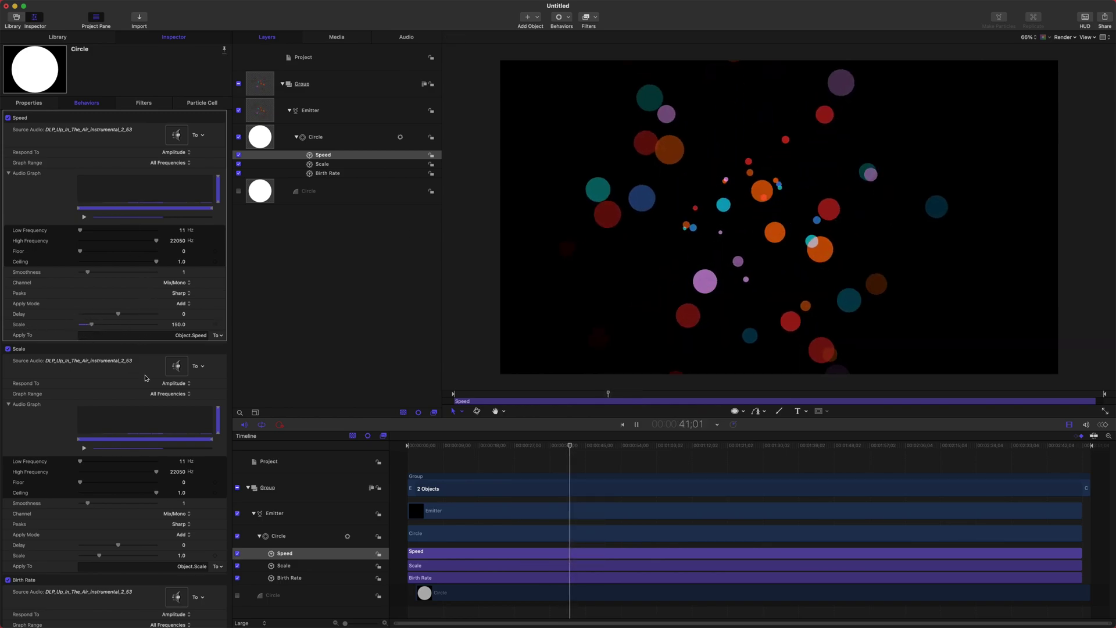
{"action": "key", "text": "space"}
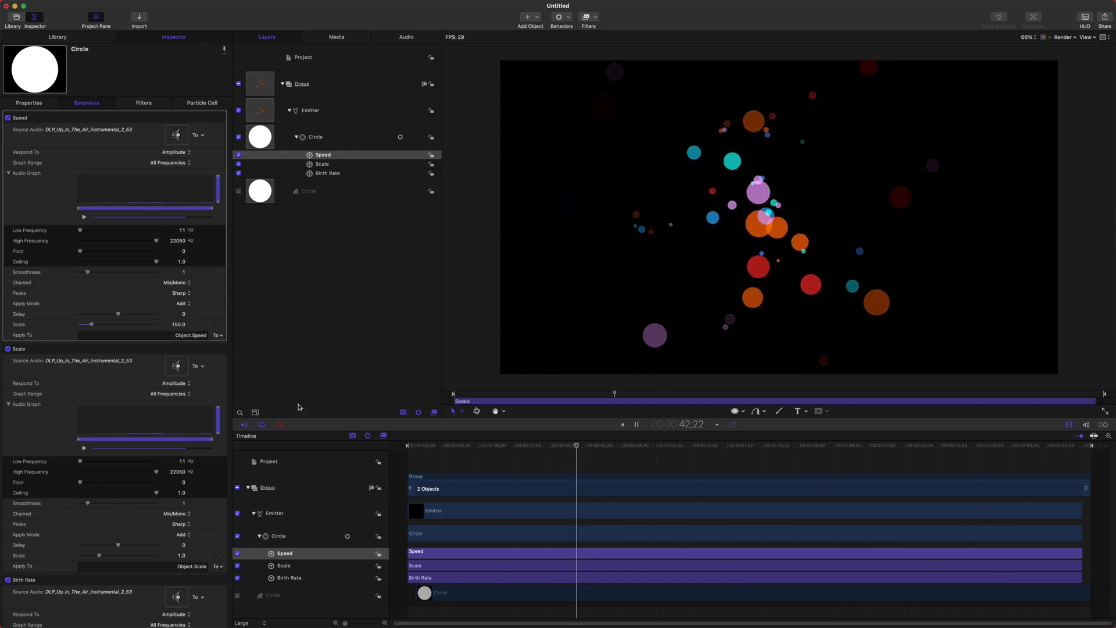
{"action": "key", "text": "space"}
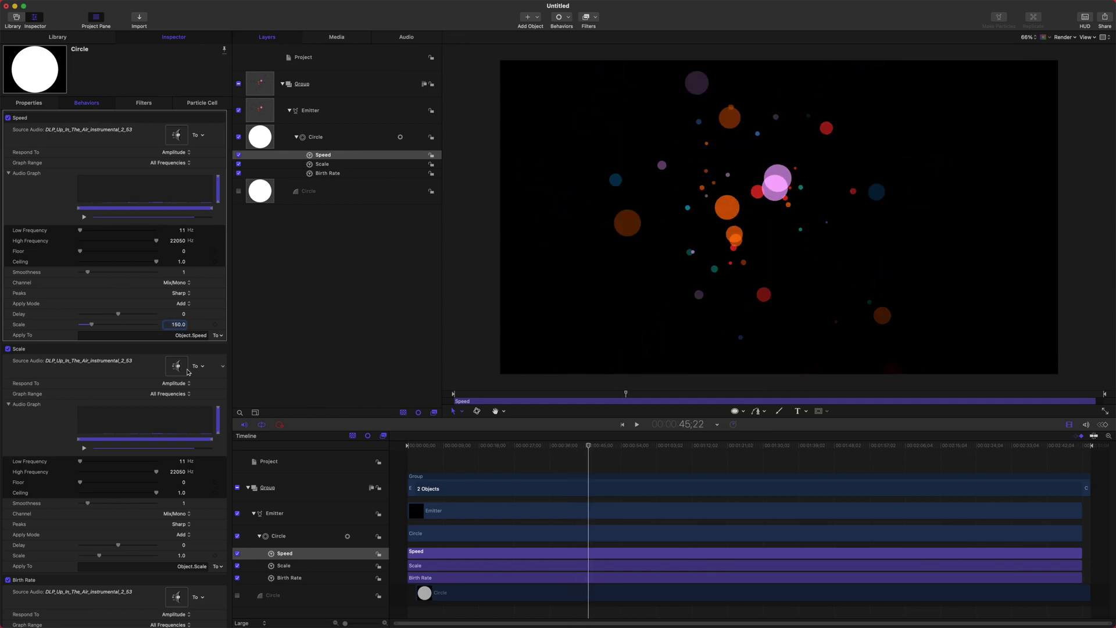
- Set the Speed audio behavior's scale to 10 and its apply mode to Subtract, and preview other parts of the track
{"action": "key", "text": "Return"}
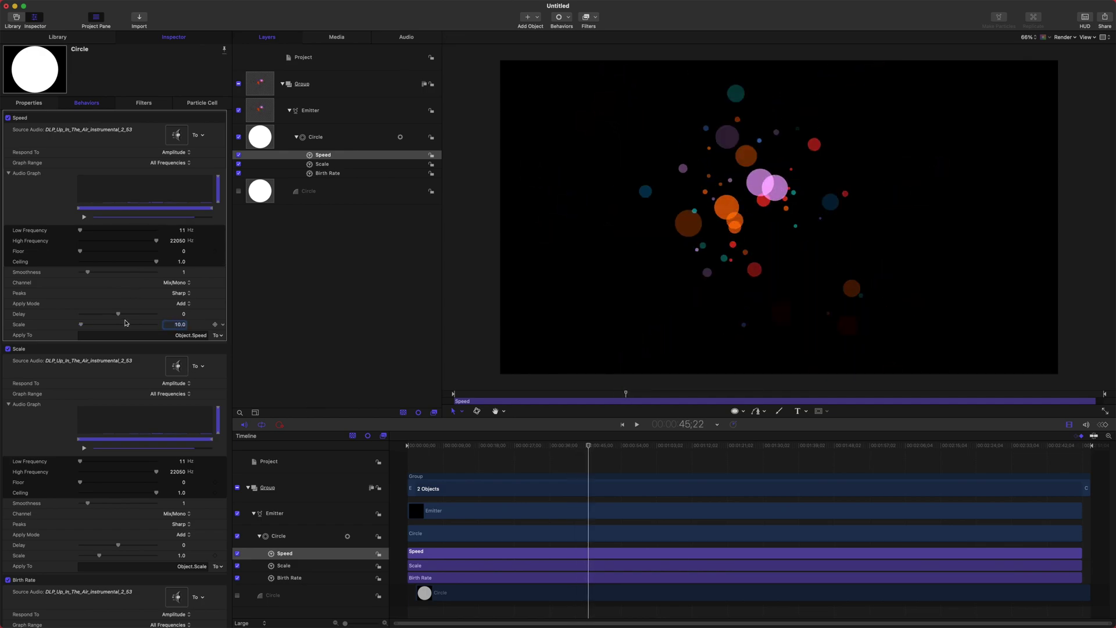
{"action": "left_click", "coordinate": [181, 303]}
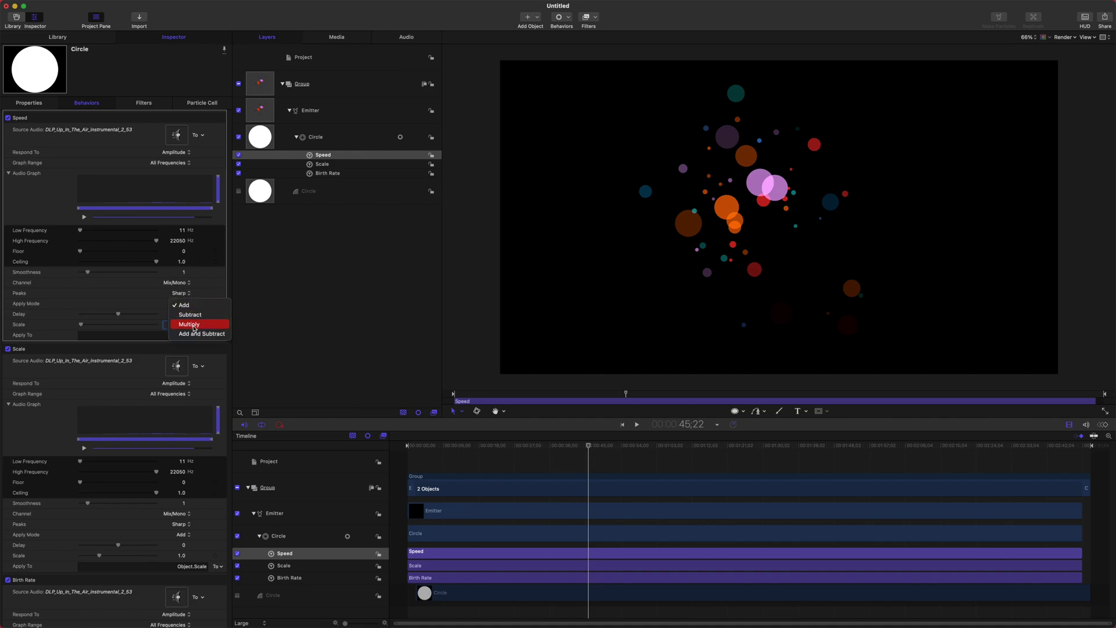
{"action": "left_click", "coordinate": [196, 317]}
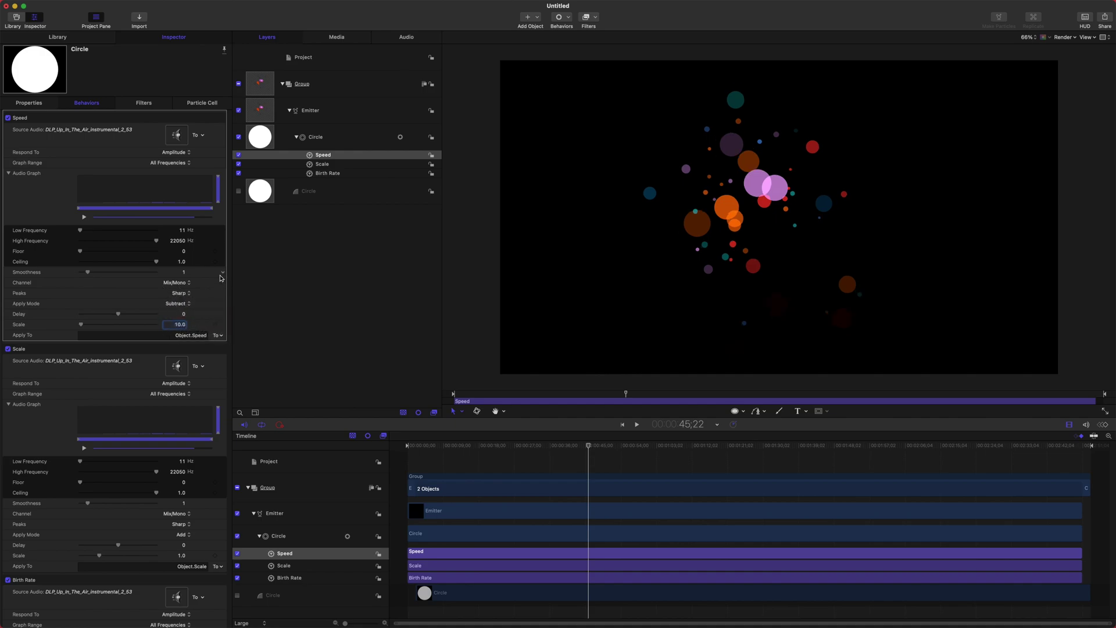
{"action": "left_click_drag", "start_coordinate": [588, 445], "coordinate": [591, 445]}
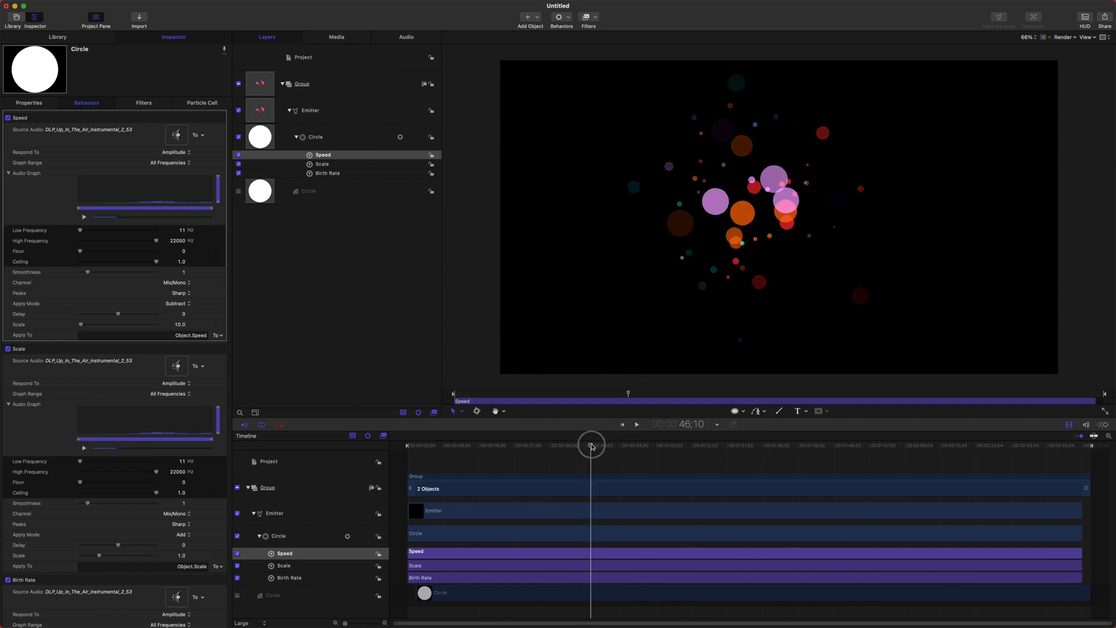
{"action": "left_click_drag", "start_coordinate": [591, 444], "coordinate": [634, 445]}
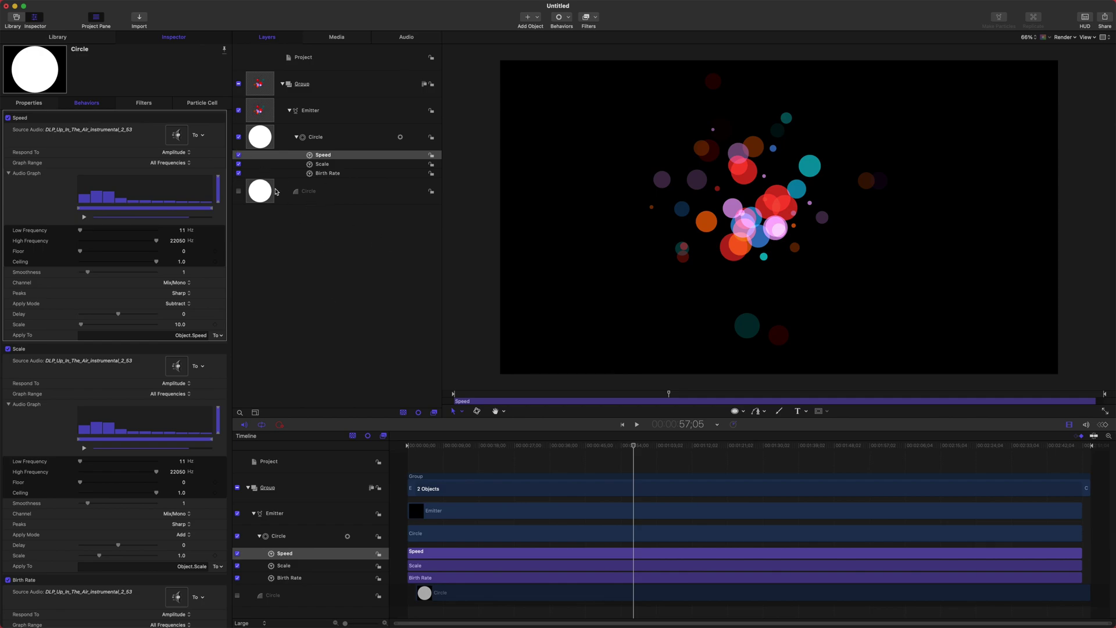
- Add a Gradient generator from the library to the project in its own new group
{"action": "left_click", "coordinate": [70, 37]}
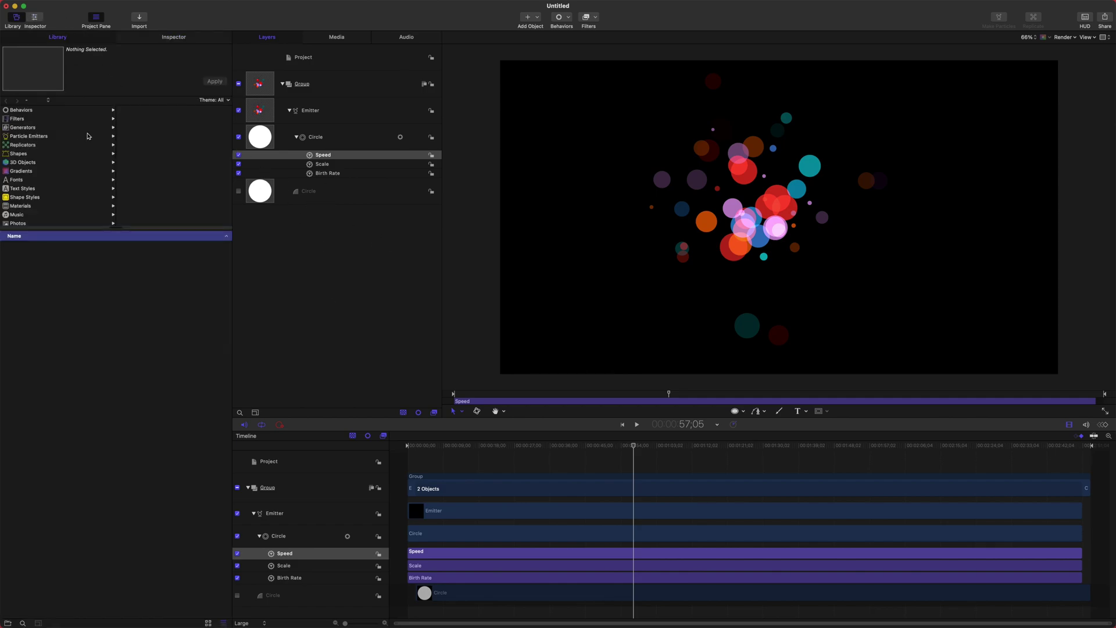
{"action": "left_click", "coordinate": [29, 127]}
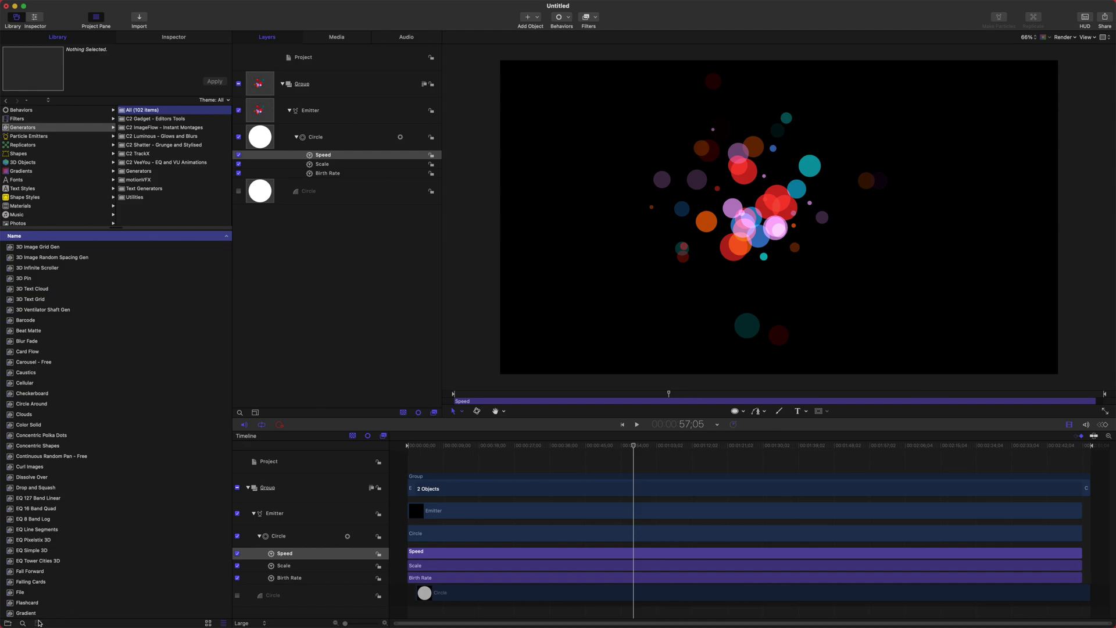
{"action": "scroll", "coordinate": [25, 613], "scroll_direction": "down", "scroll_amount": 3}
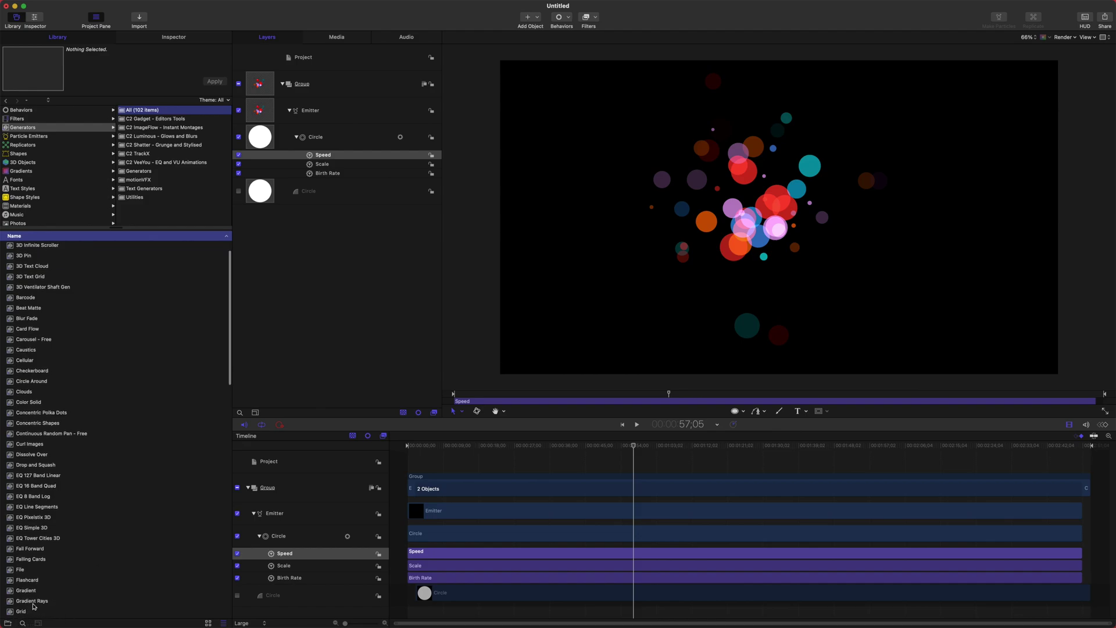
{"action": "left_click_drag", "start_coordinate": [31, 594], "coordinate": [36, 594]}
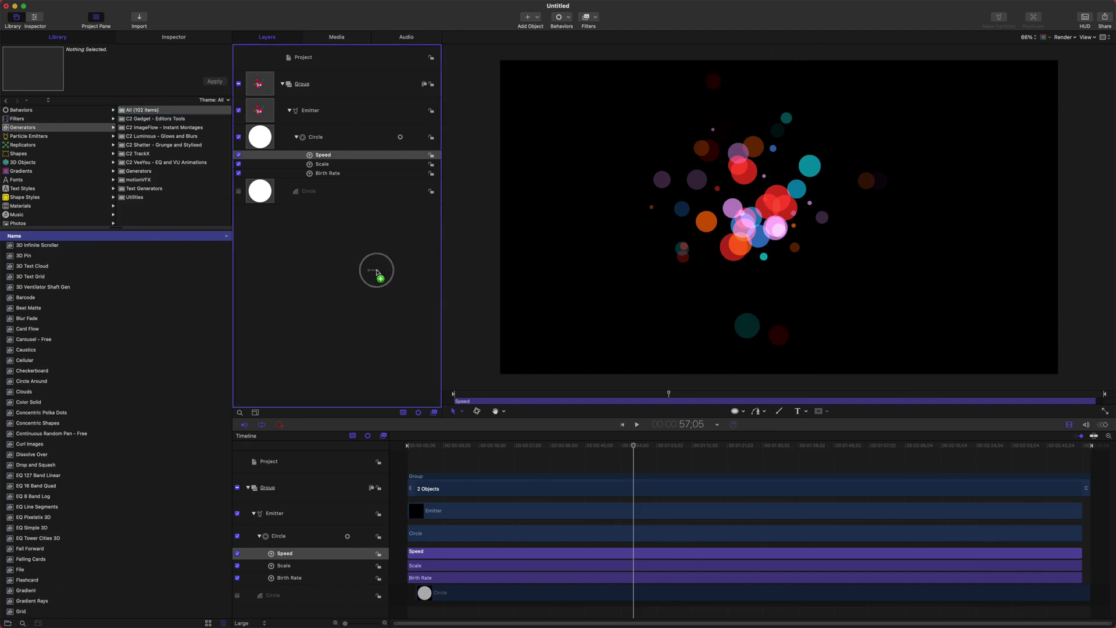
{"action": "left_click_drag", "start_coordinate": [377, 271], "coordinate": [382, 246]}
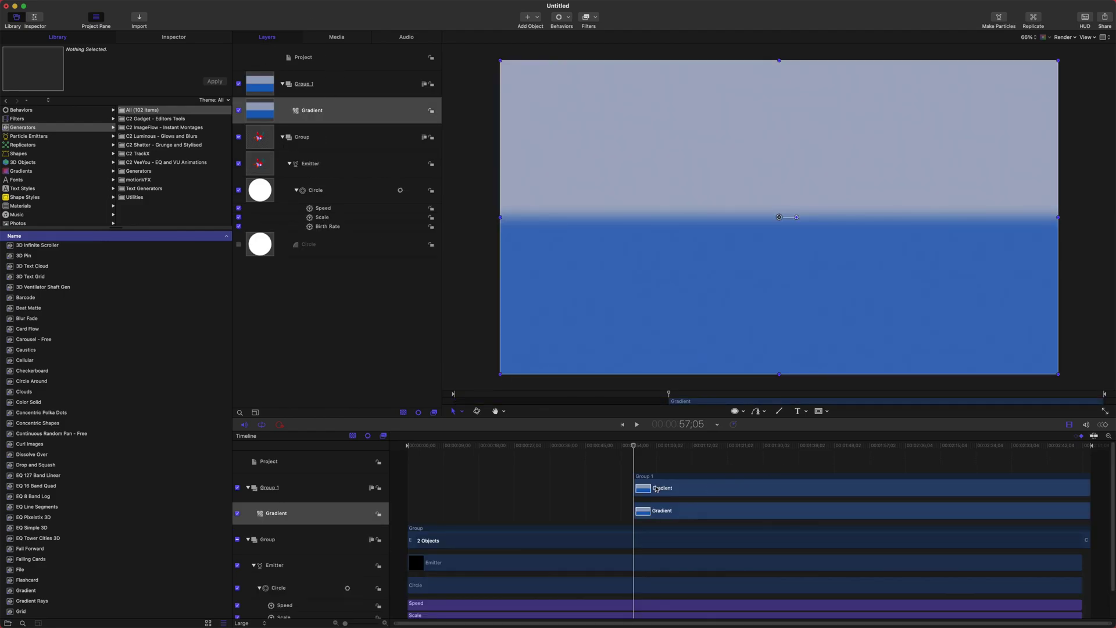
- Stretch the Gradient generator across the whole project duration and move it below the emitter's group
{"action": "left_click_drag", "start_coordinate": [657, 489], "coordinate": [440, 482]}
{"action": "left_click_drag", "start_coordinate": [710, 443], "coordinate": [1103, 454]}
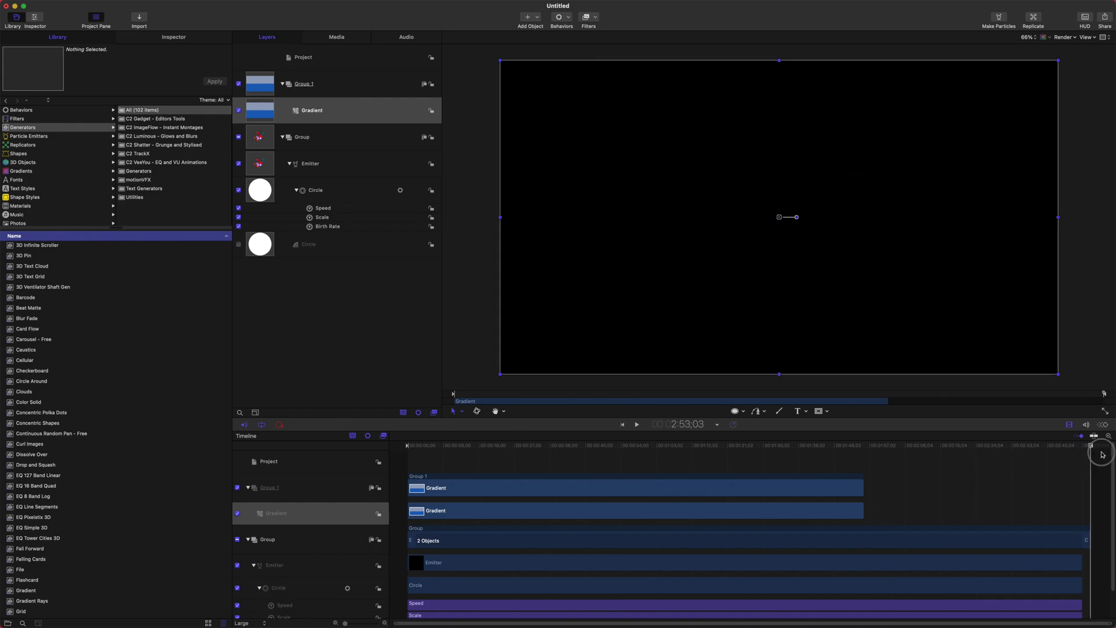
{"action": "key", "text": "o"}
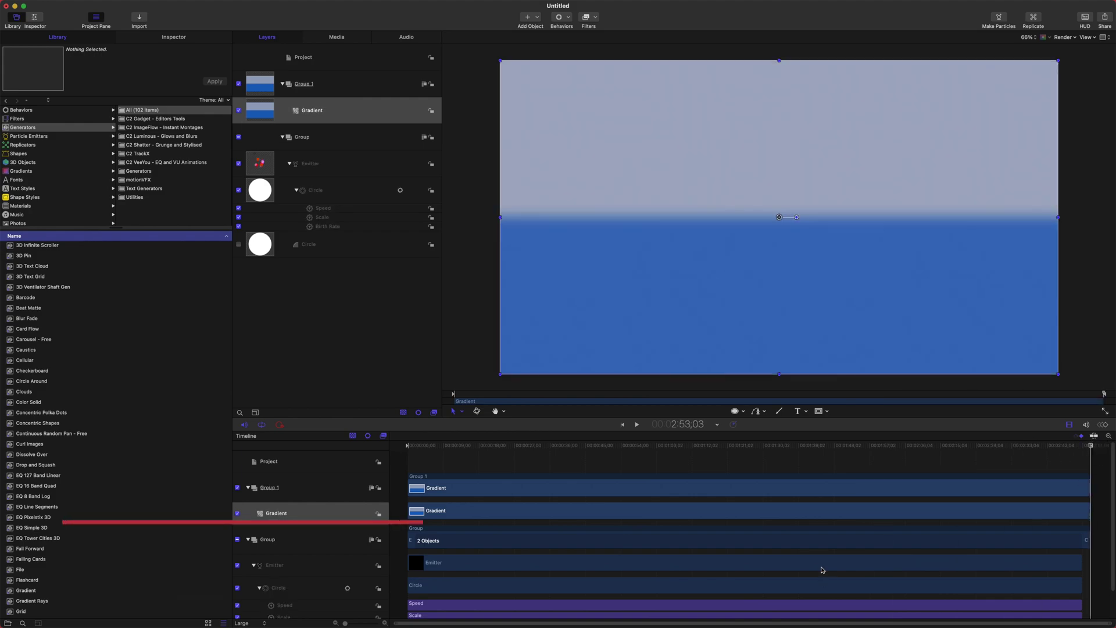
{"action": "left_click_drag", "start_coordinate": [300, 106], "coordinate": [268, 256]}
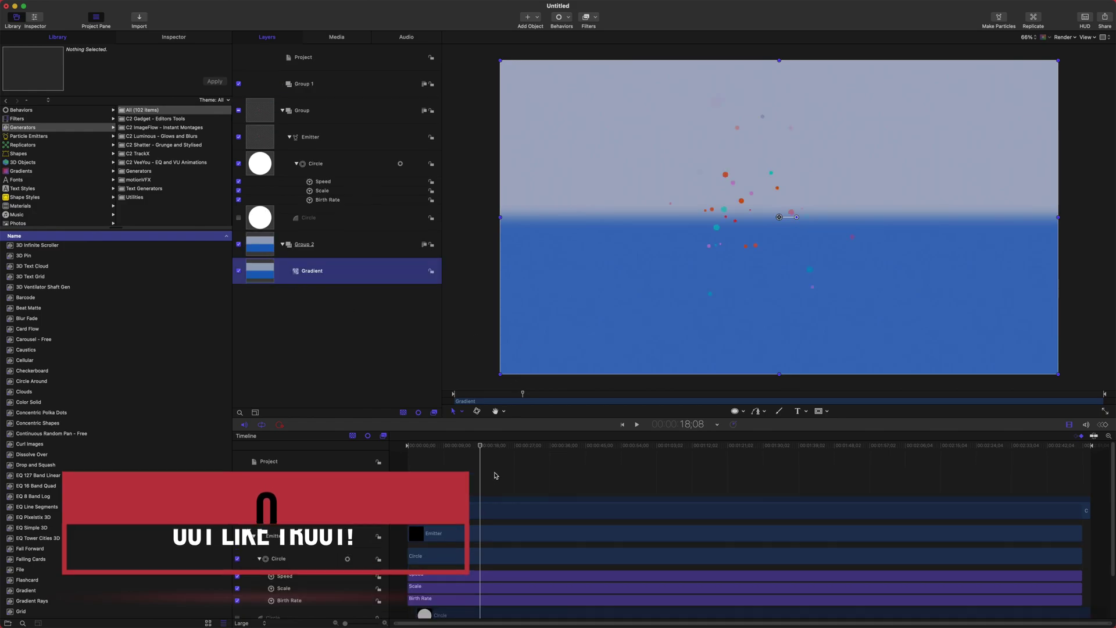
{"action": "left_click_drag", "start_coordinate": [482, 446], "coordinate": [446, 446]}
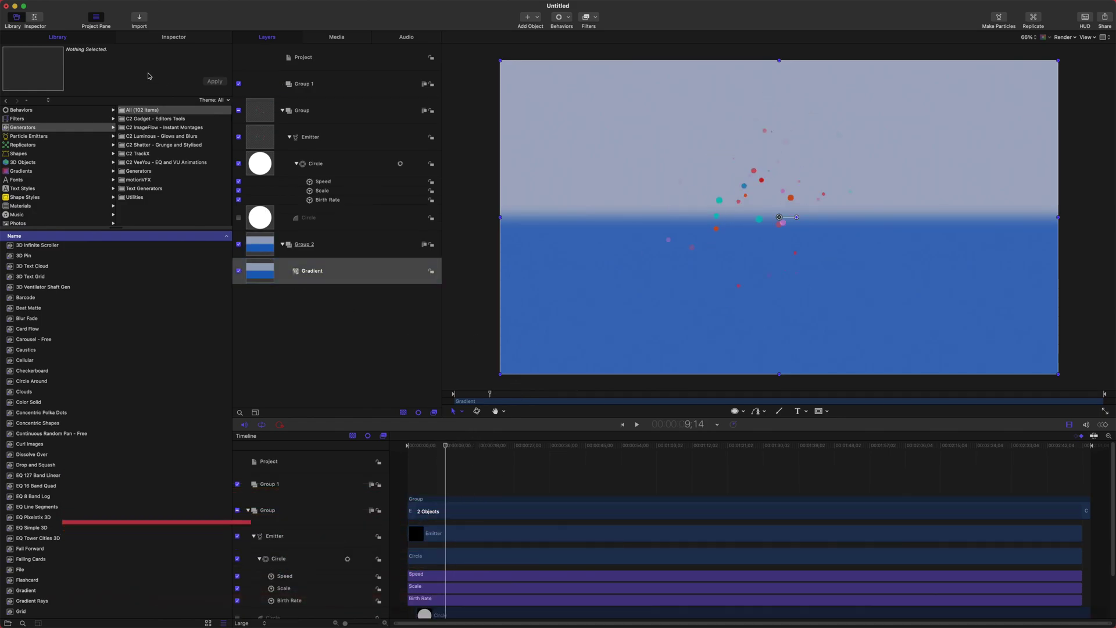
- Recolor the background gradient with orange at its start tag and dark navy blue at its end tag
{"action": "left_click", "coordinate": [188, 41]}
{"action": "left_click", "coordinate": [8, 160]}
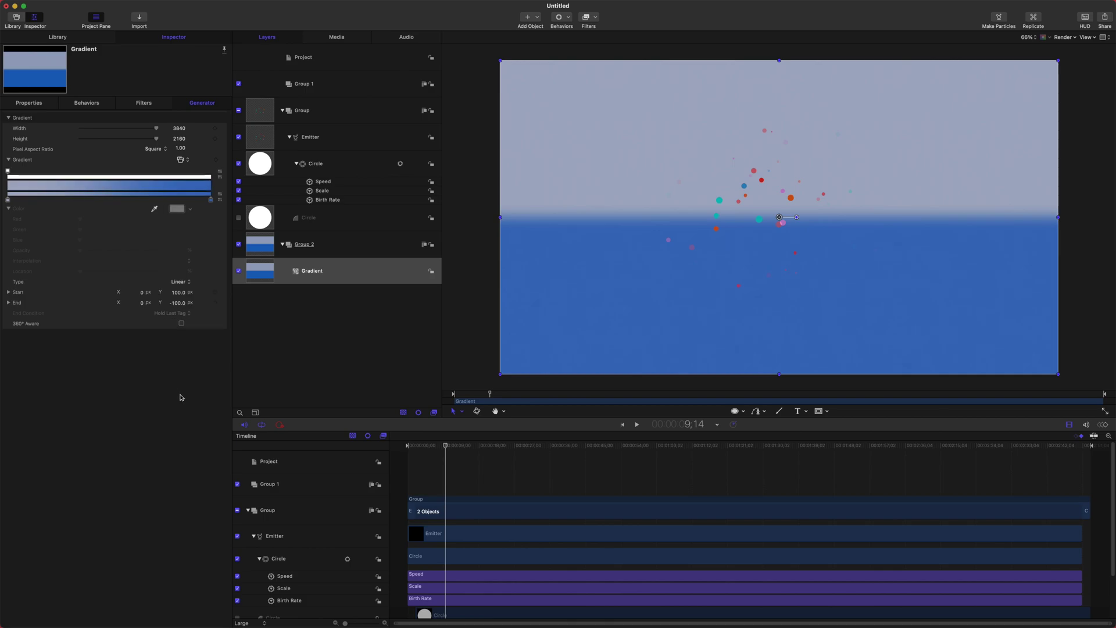
{"action": "left_click", "coordinate": [211, 201]}
{"action": "left_click", "coordinate": [176, 208]}
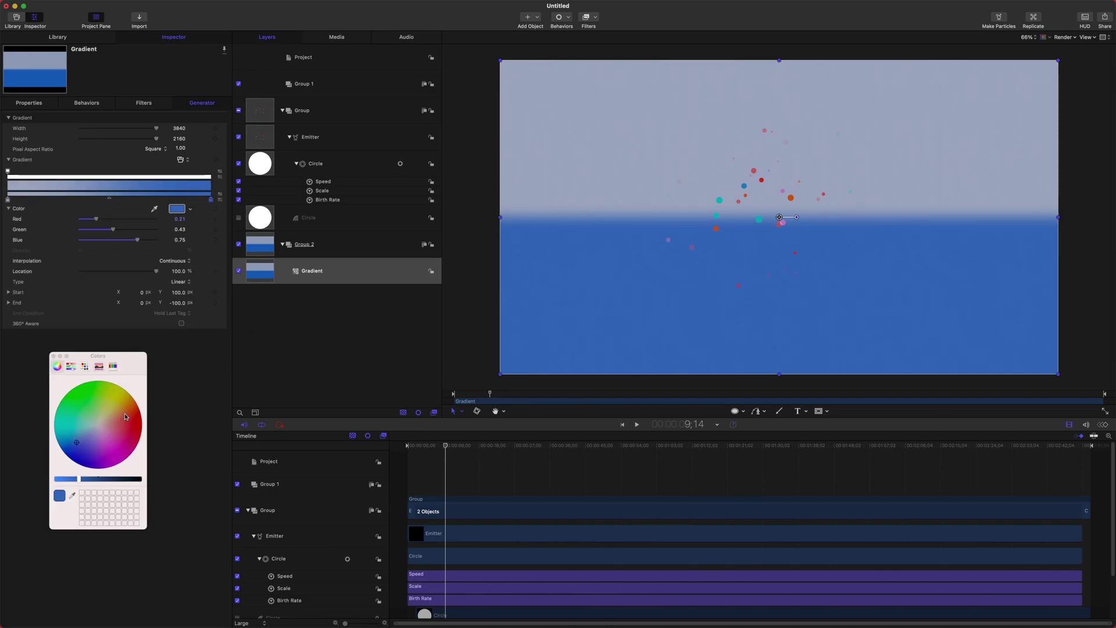
{"action": "left_click_drag", "start_coordinate": [125, 416], "coordinate": [130, 404]}
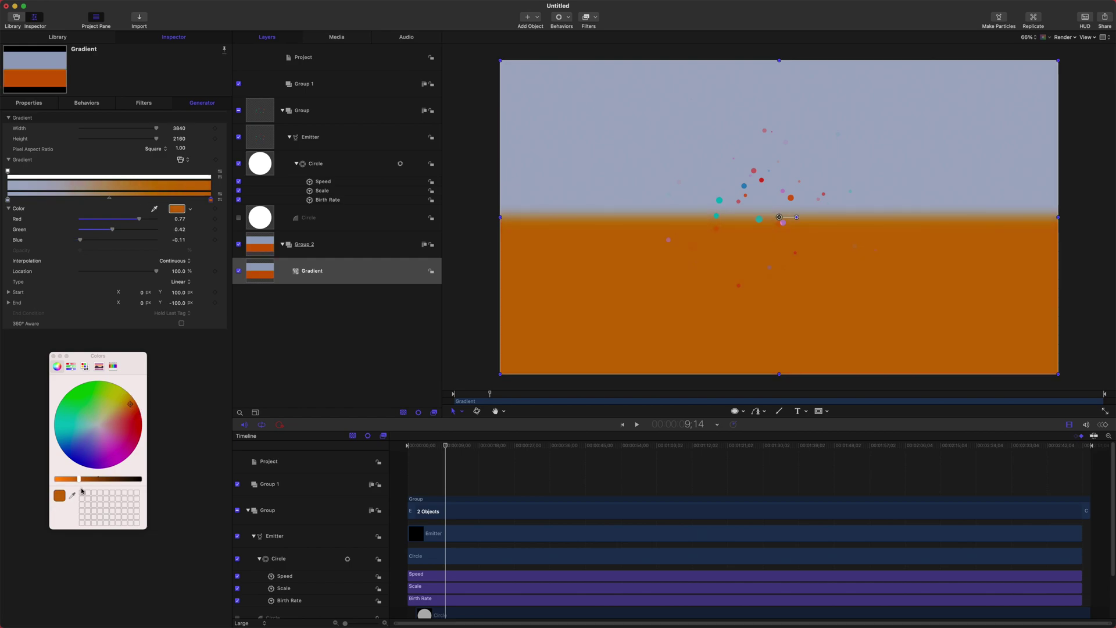
{"action": "left_click_drag", "start_coordinate": [80, 480], "coordinate": [90, 480]}
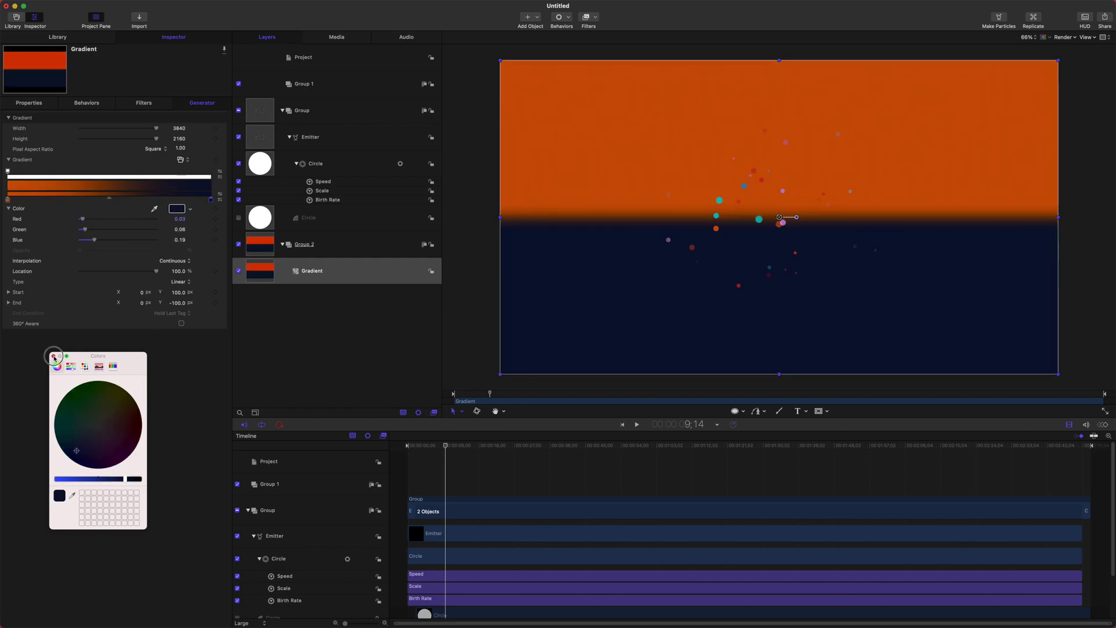
- Spread the background gradient vertically by setting its start Y to about 1271 px and its end Y to about -846 px
{"action": "left_click", "coordinate": [54, 357]}
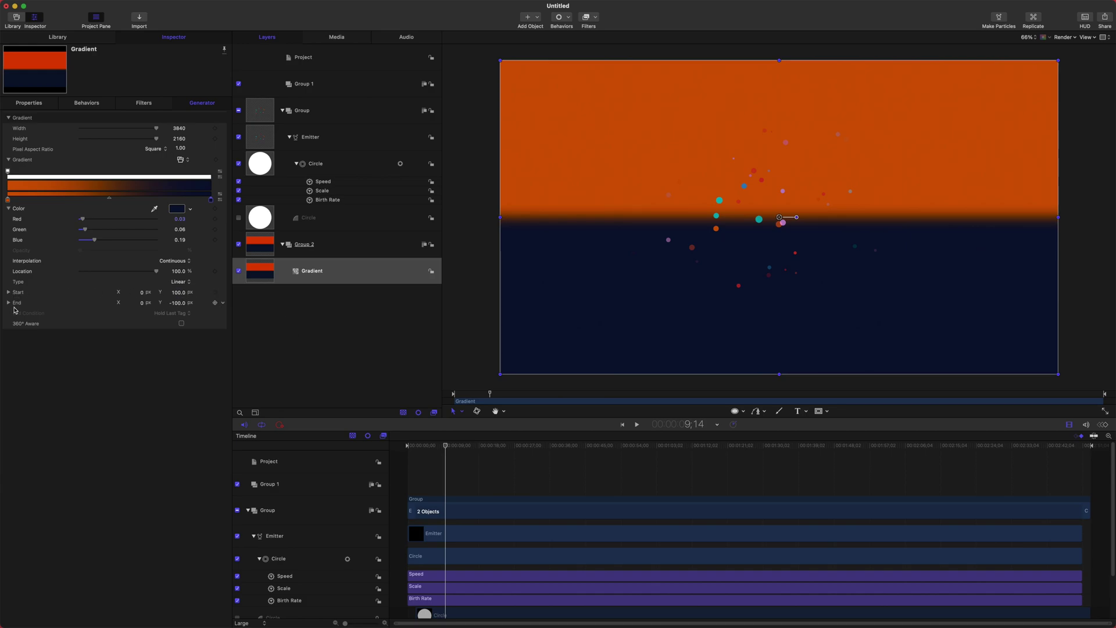
{"action": "left_click", "coordinate": [183, 193]}
{"action": "type", "text": "701"}
{"action": "key", "text": "Return"}
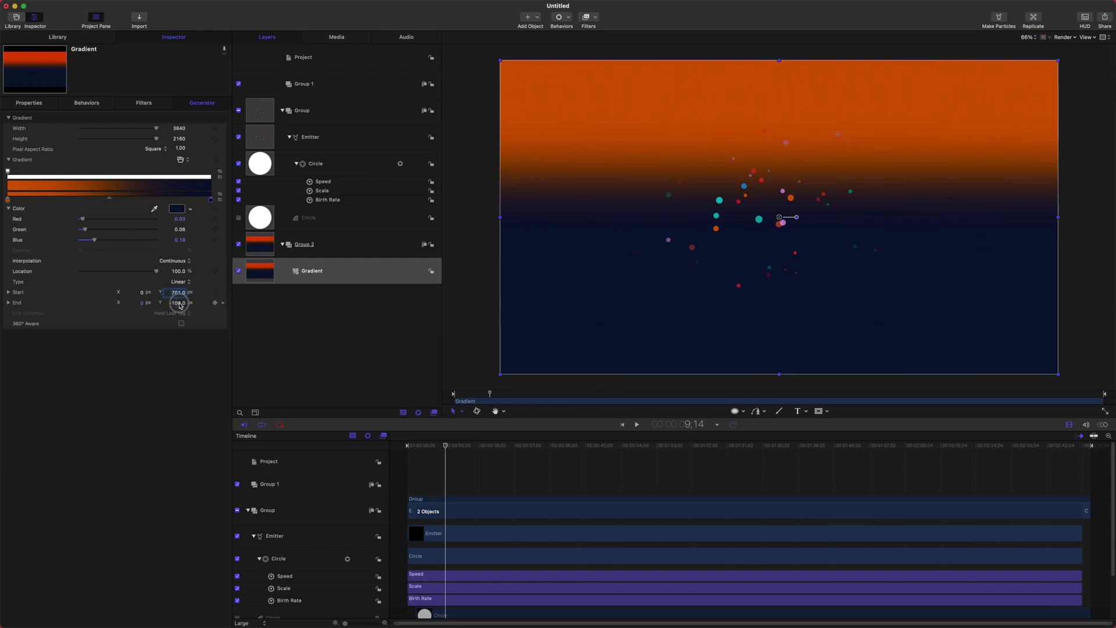
{"action": "left_click_drag", "start_coordinate": [179, 304], "coordinate": [181, 244]}
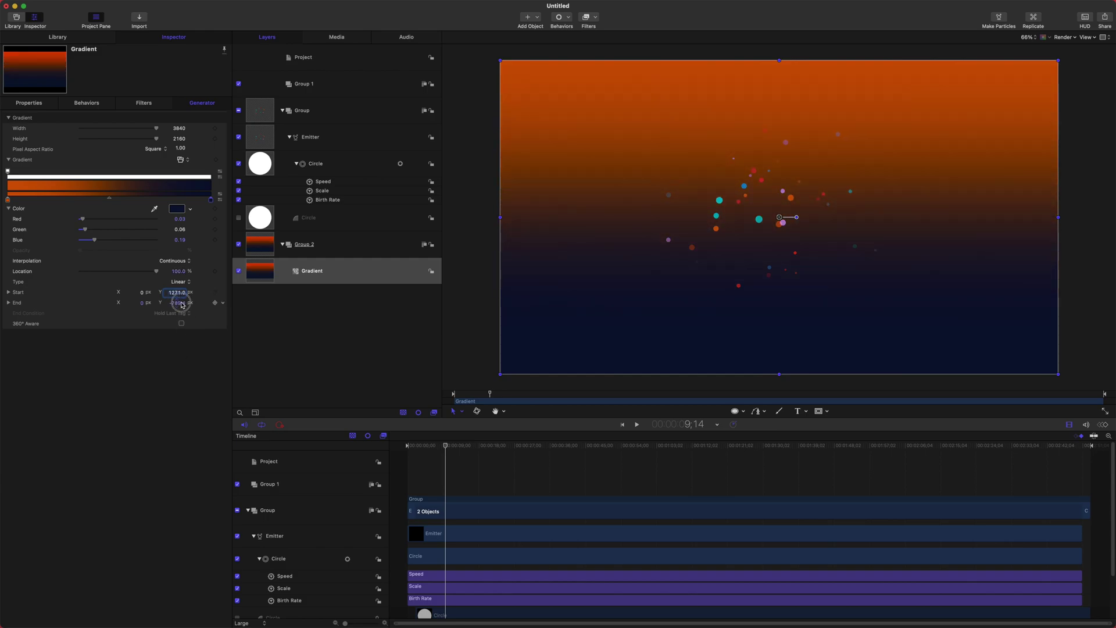
- Recolor the gradient with red-orange at its start and very dark teal-blue at its end, and move its middle to about 33.8%
{"action": "left_click", "coordinate": [177, 209]}
{"action": "left_click_drag", "start_coordinate": [82, 447], "coordinate": [67, 447]}
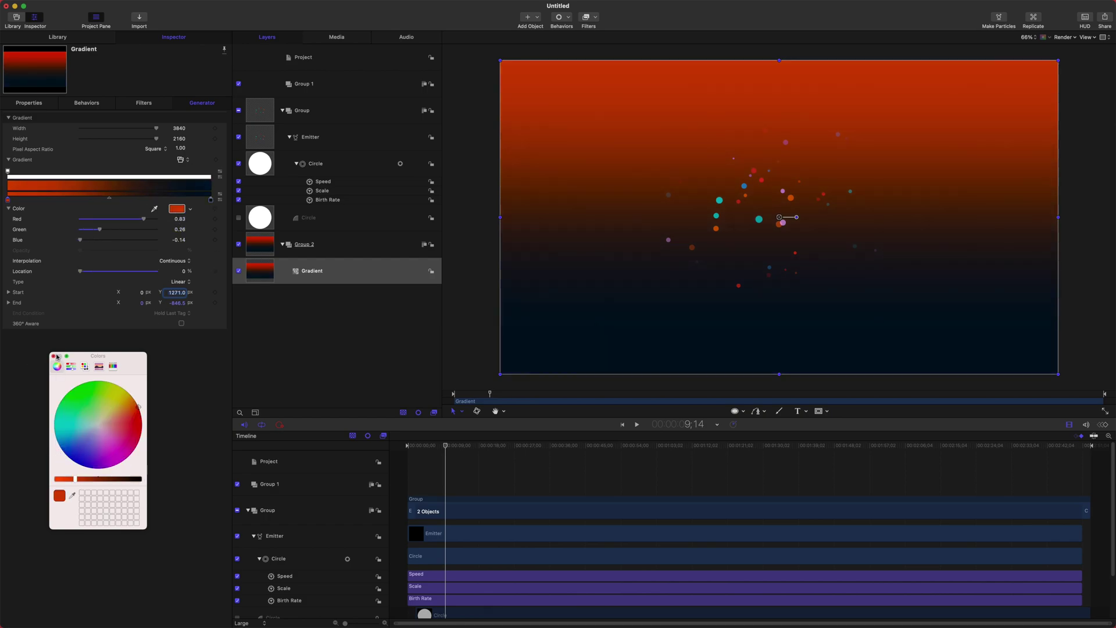
{"action": "left_click", "coordinate": [53, 356]}
{"action": "left_click_drag", "start_coordinate": [110, 198], "coordinate": [76, 199]}
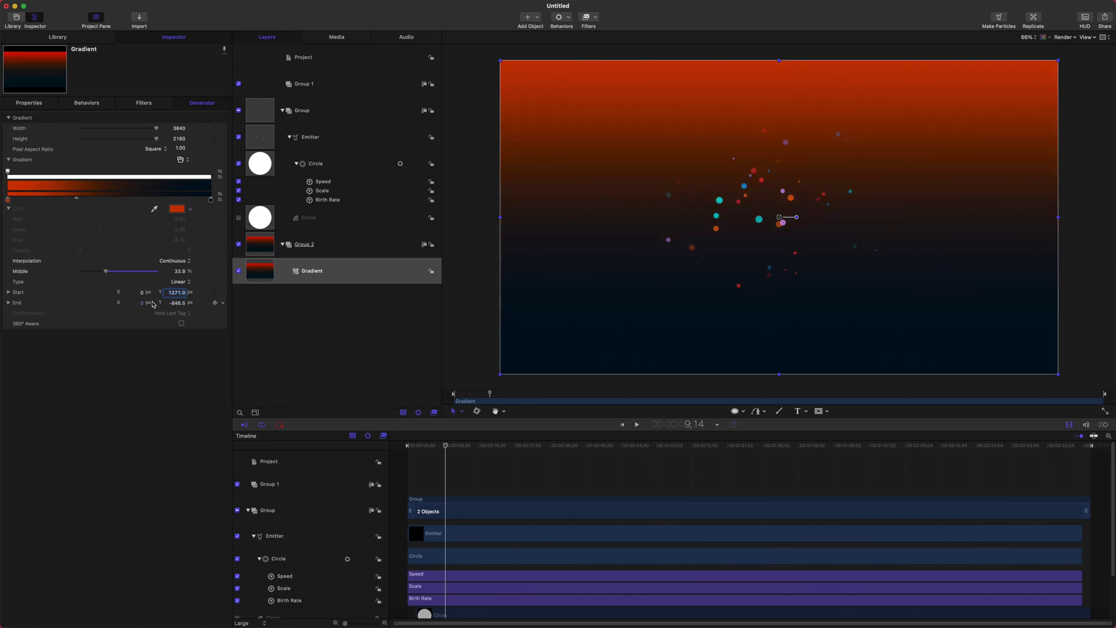
- Angle the gradient diagonally with start X about -984 px and end X about 522 px, and play the animation over it
{"action": "left_click_drag", "start_coordinate": [143, 295], "coordinate": [160, 288]}
{"action": "left_click", "coordinate": [145, 329]}
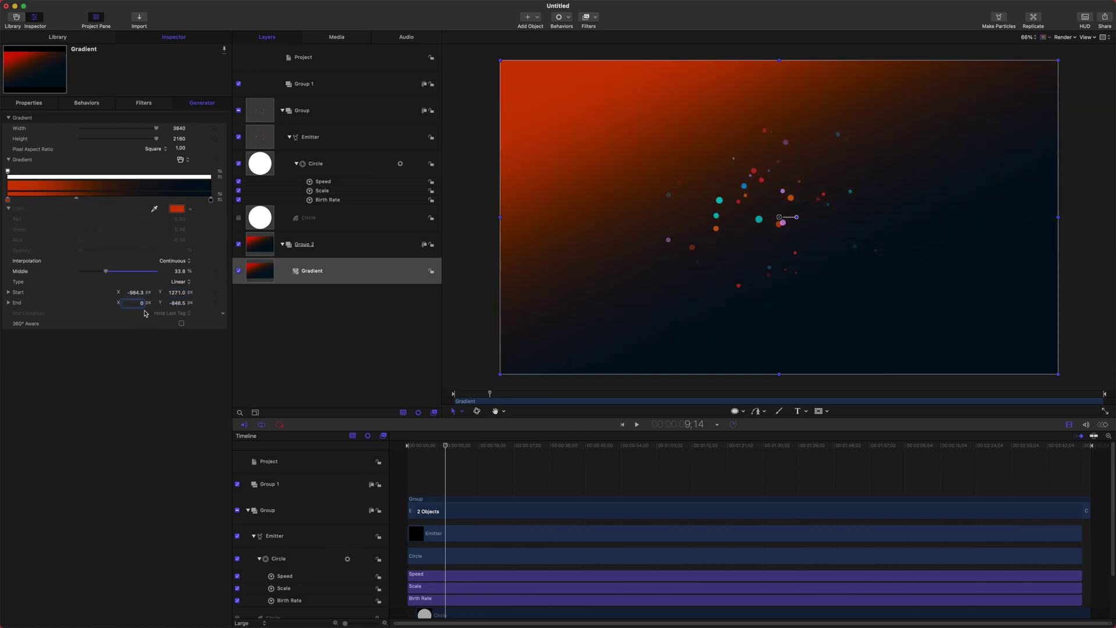
{"action": "left_click_drag", "start_coordinate": [143, 305], "coordinate": [142, 304]}
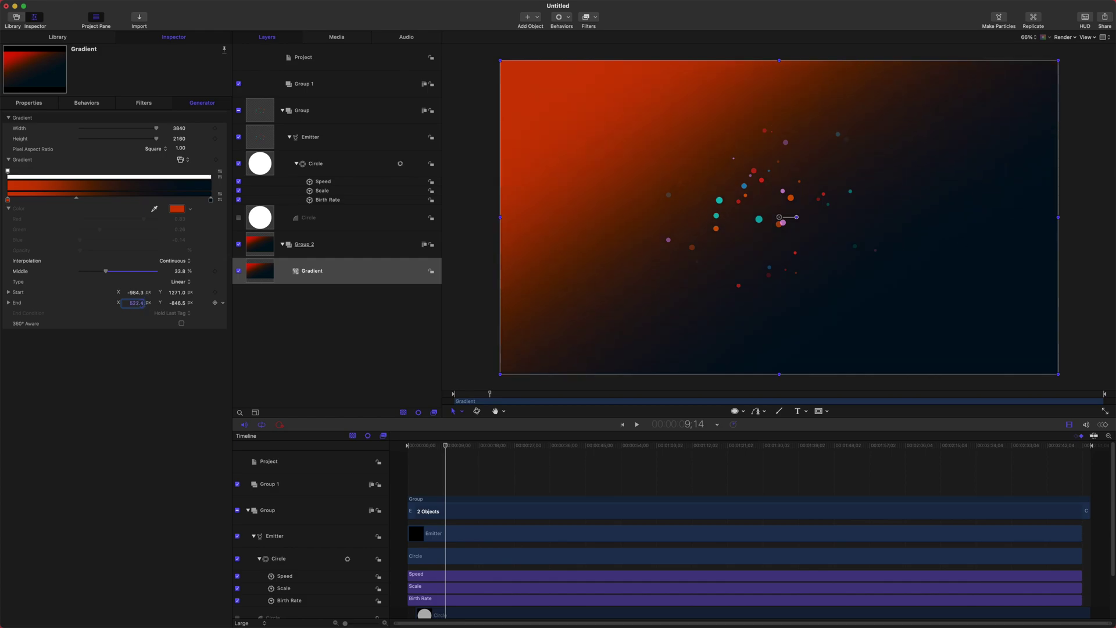
{"action": "left_click_drag", "start_coordinate": [435, 445], "coordinate": [414, 448]}
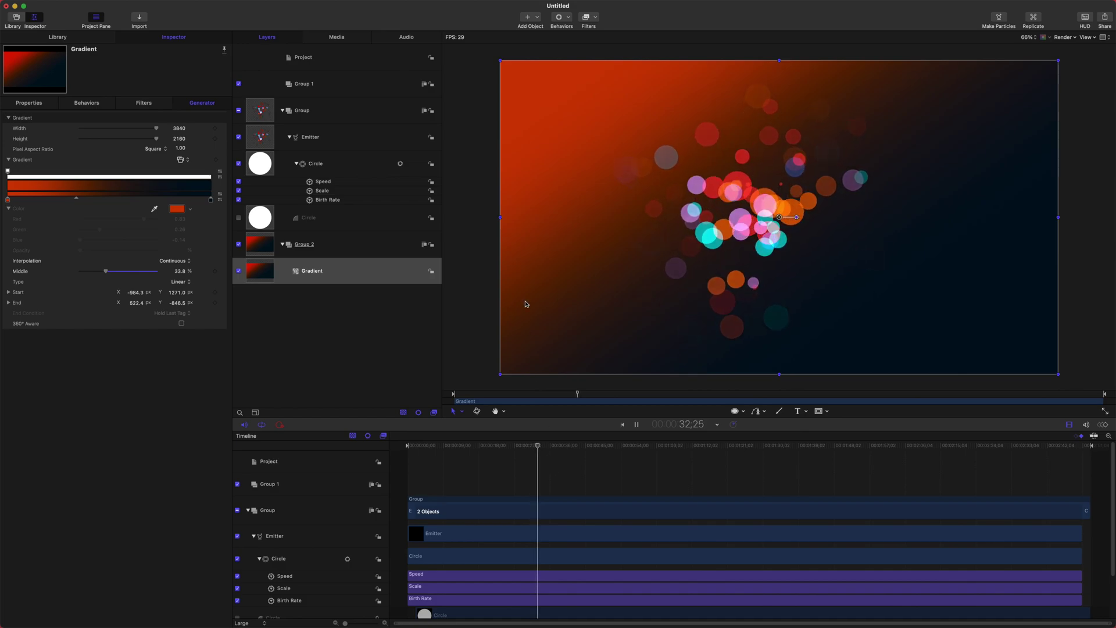
{"action": "key", "text": "space"}
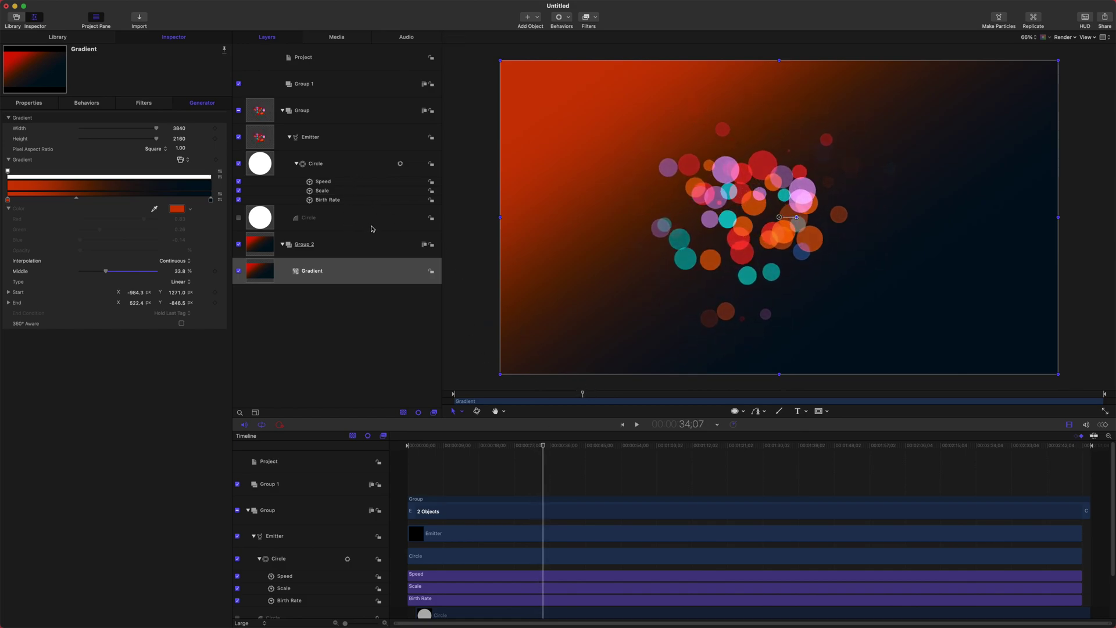
- Recolor the emitter's color range, changing the first purple tag to red and the last tag to a softer teal
{"action": "left_click", "coordinate": [343, 143]}
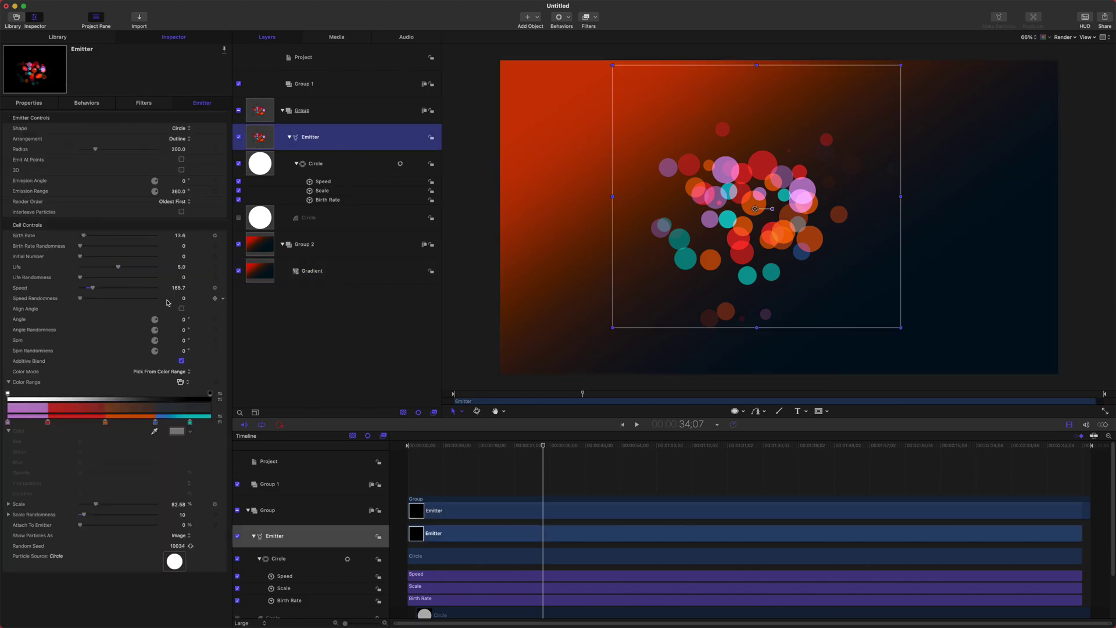
{"action": "left_click", "coordinate": [9, 422]}
{"action": "left_click", "coordinate": [177, 433]}
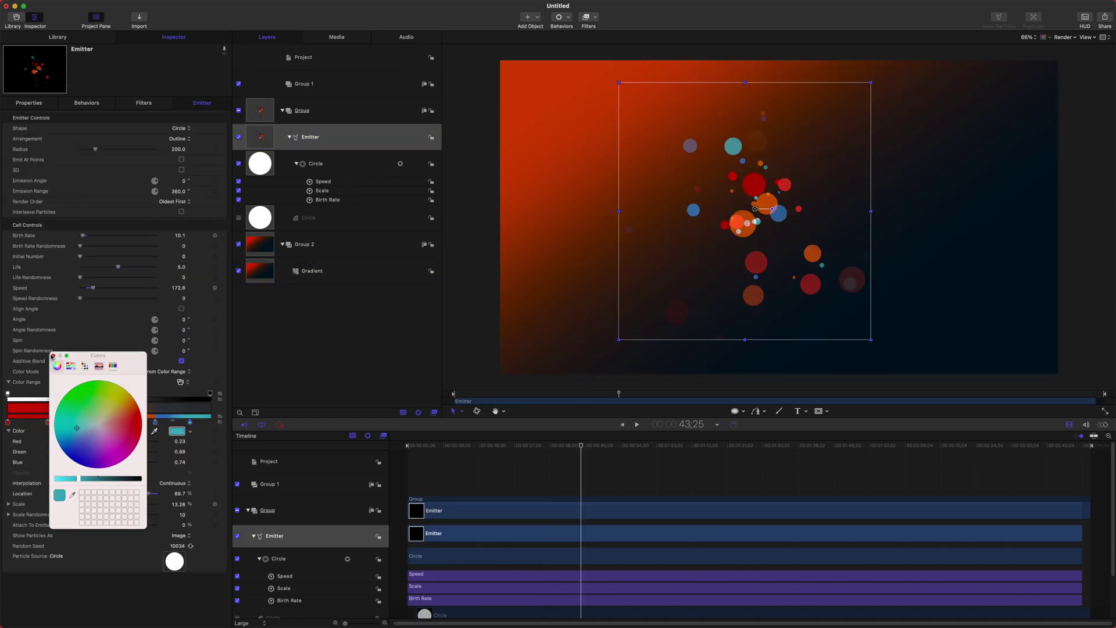
{"action": "left_click", "coordinate": [54, 355]}
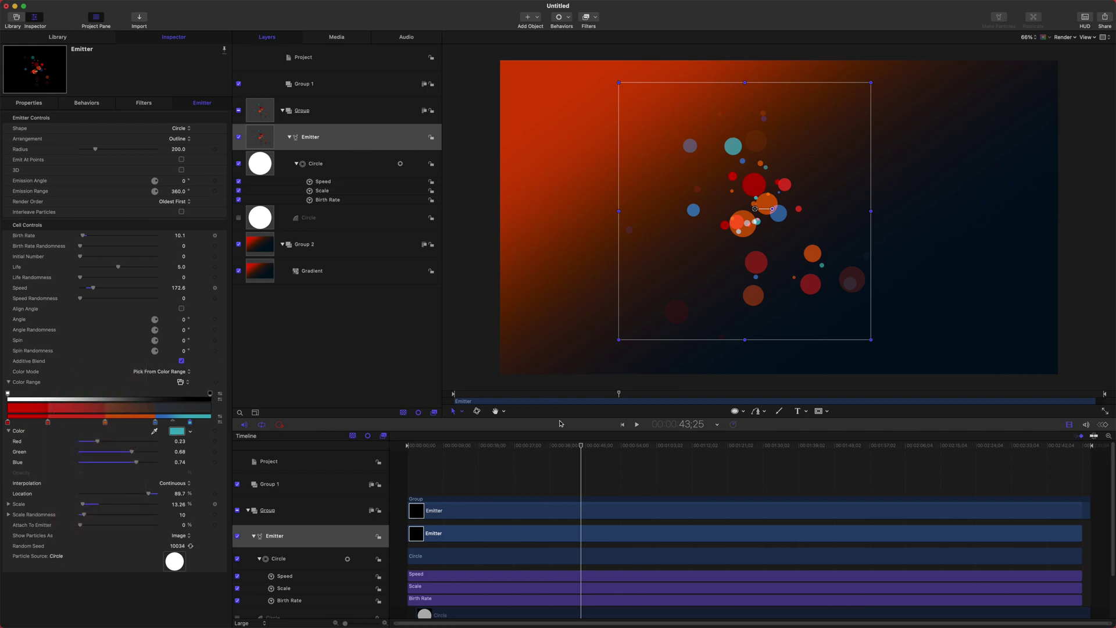
- Preview the recolored particles at several parts of the timeline, ending near the project start
{"action": "left_click_drag", "start_coordinate": [535, 448], "coordinate": [484, 447]}
{"action": "key", "text": "space"}
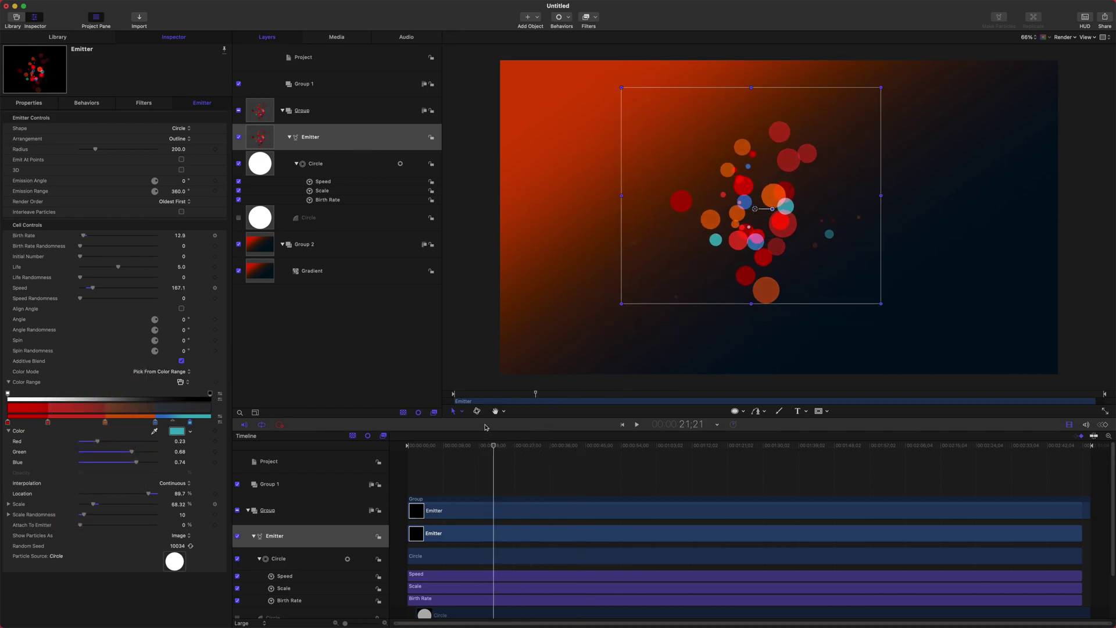
{"action": "left_click_drag", "start_coordinate": [513, 446], "coordinate": [543, 446]}
{"action": "left_click_drag", "start_coordinate": [628, 446], "coordinate": [401, 456]}
{"action": "key", "text": "space"}
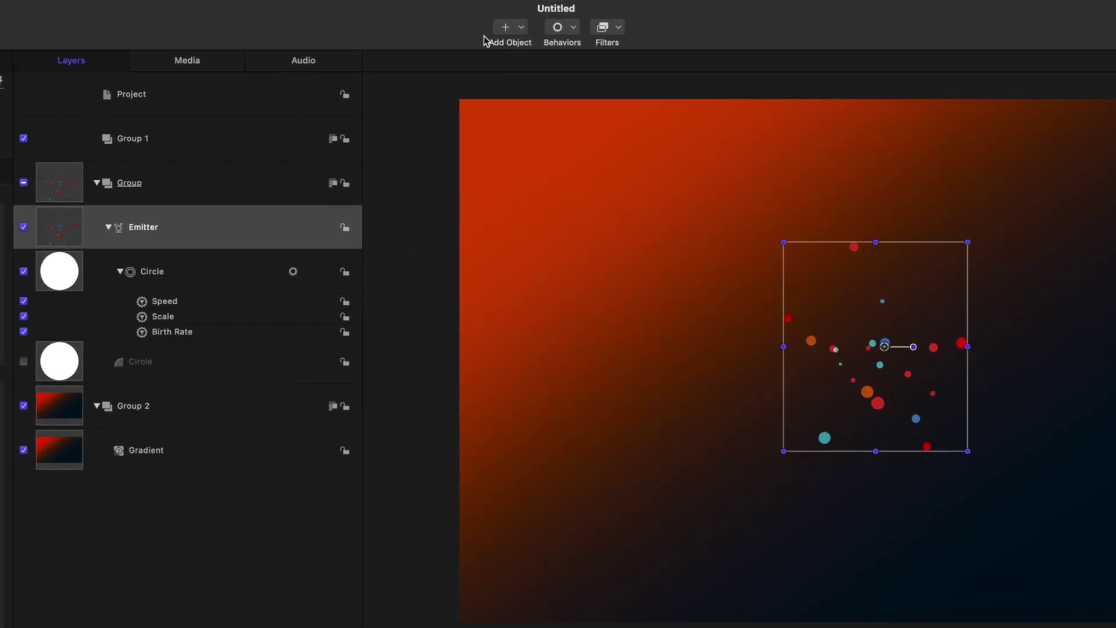
- Add a camera to the project and switch the existing 2D groups to 3D
{"action": "left_click", "coordinate": [485, 38]}
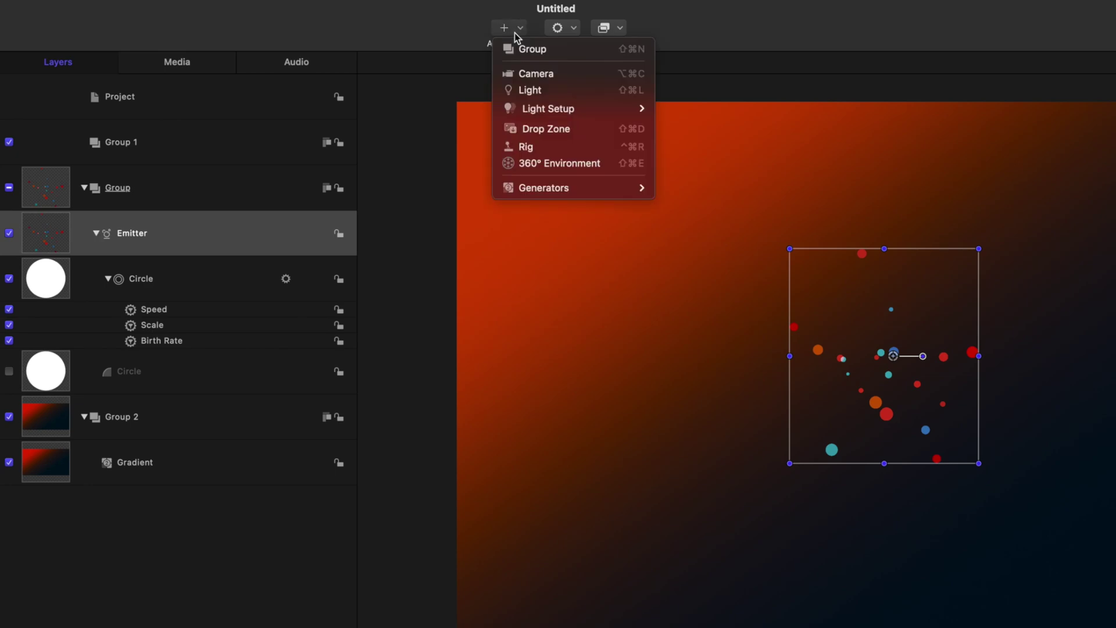
{"action": "left_click", "coordinate": [532, 72]}
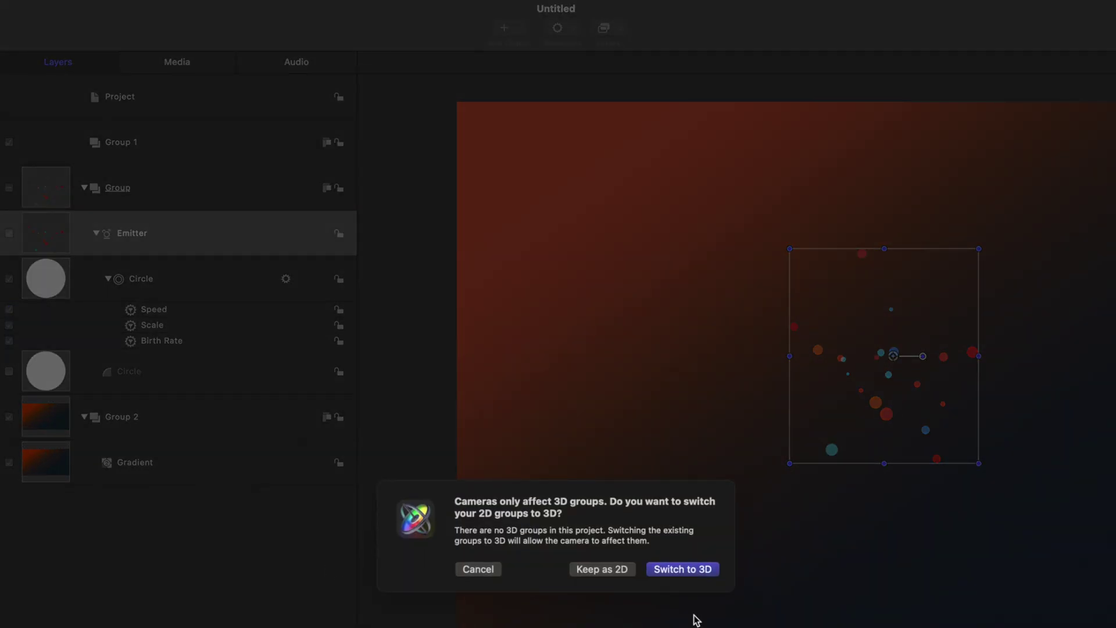
{"action": "left_click", "coordinate": [702, 570]}
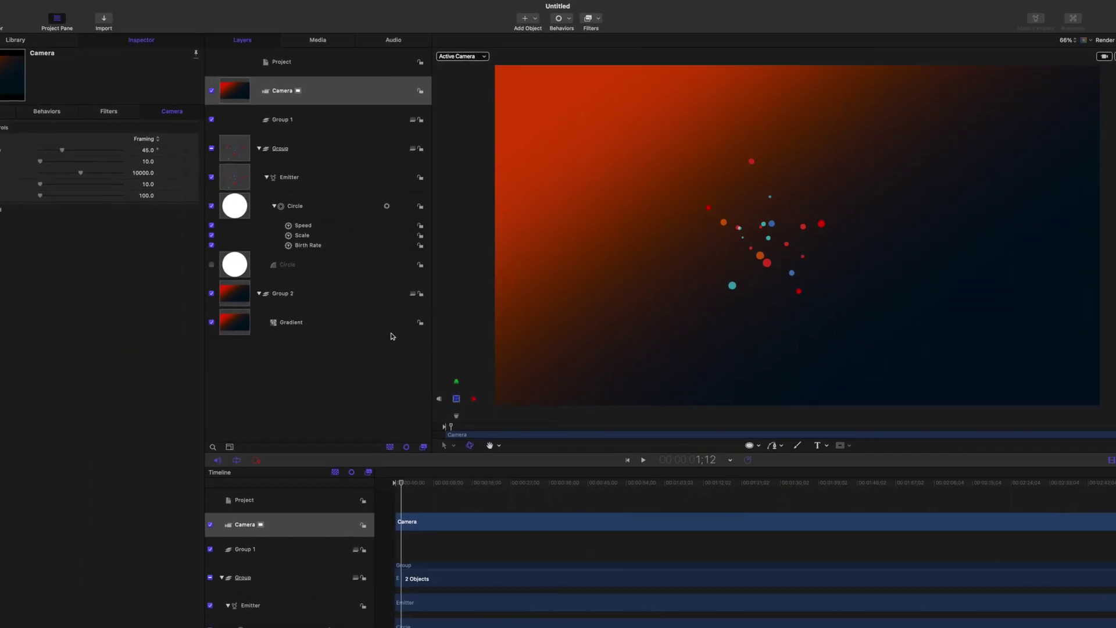
- Orbit the camera to test the background, and switch the gradient's Group 2 back to a 2D group
{"action": "left_click", "coordinate": [326, 277]}
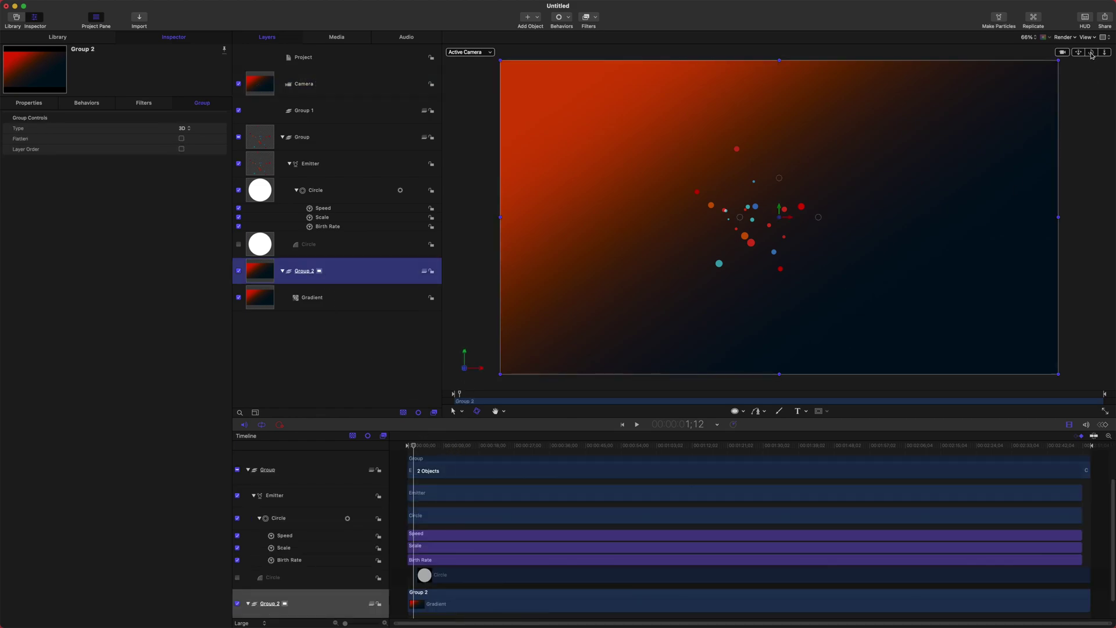
{"action": "left_click_drag", "start_coordinate": [1091, 51], "coordinate": [997, 100]}
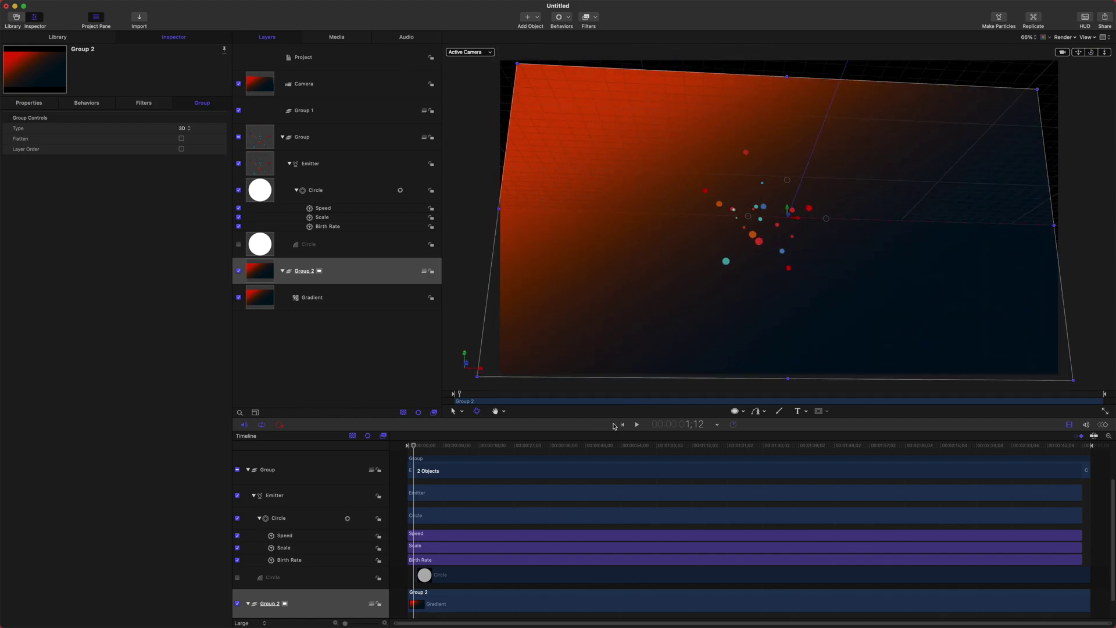
{"action": "double_click", "coordinate": [1094, 51]}
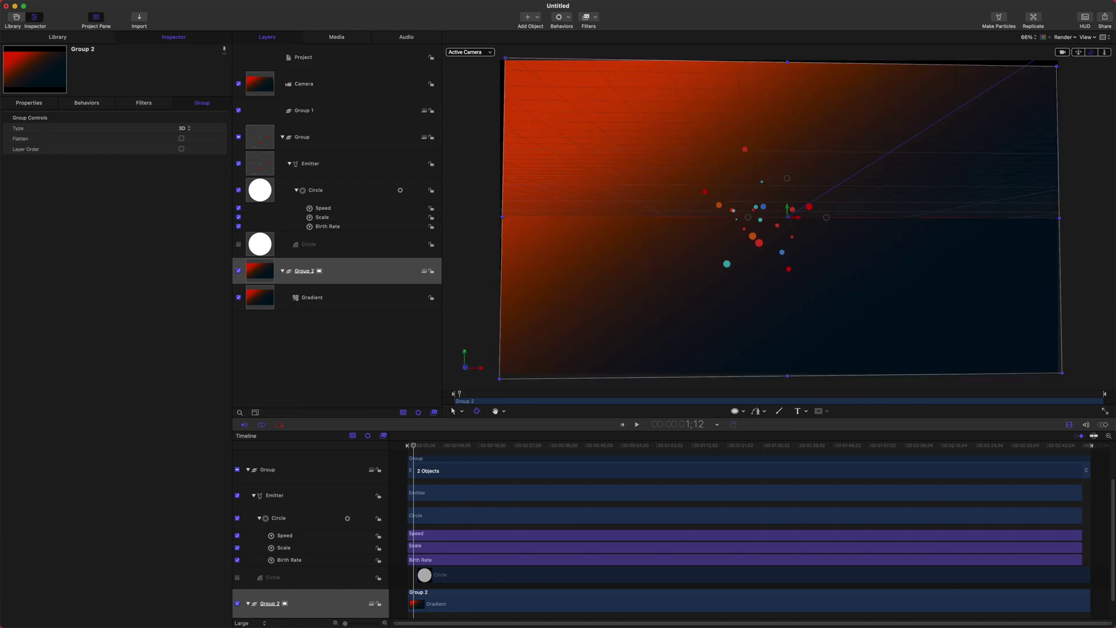
{"action": "right_click", "coordinate": [342, 274]}
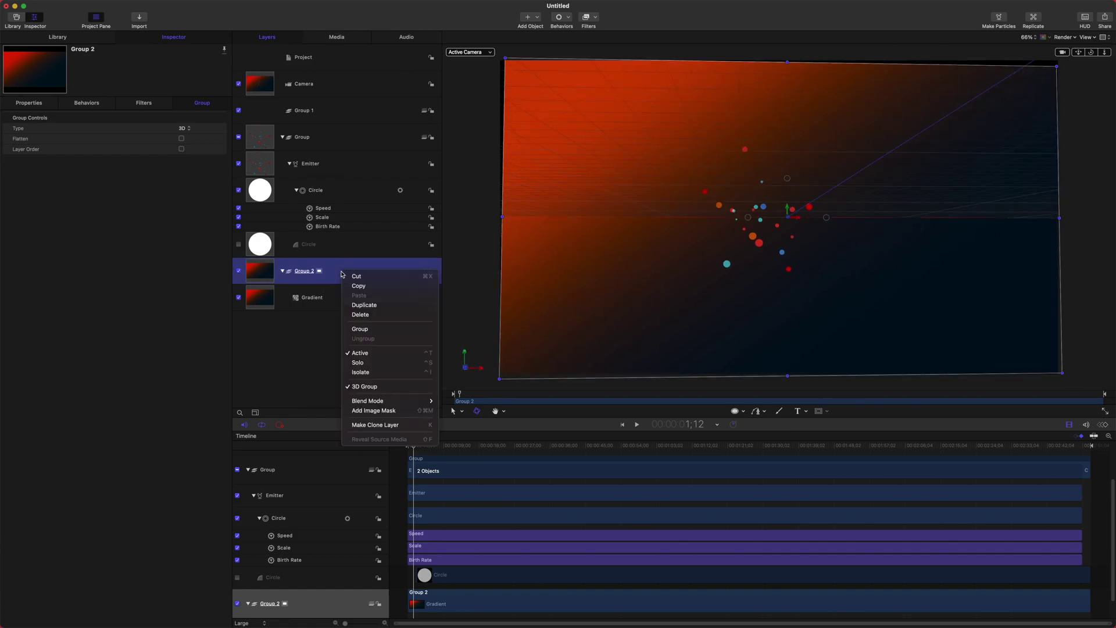
{"action": "left_click", "coordinate": [364, 387]}
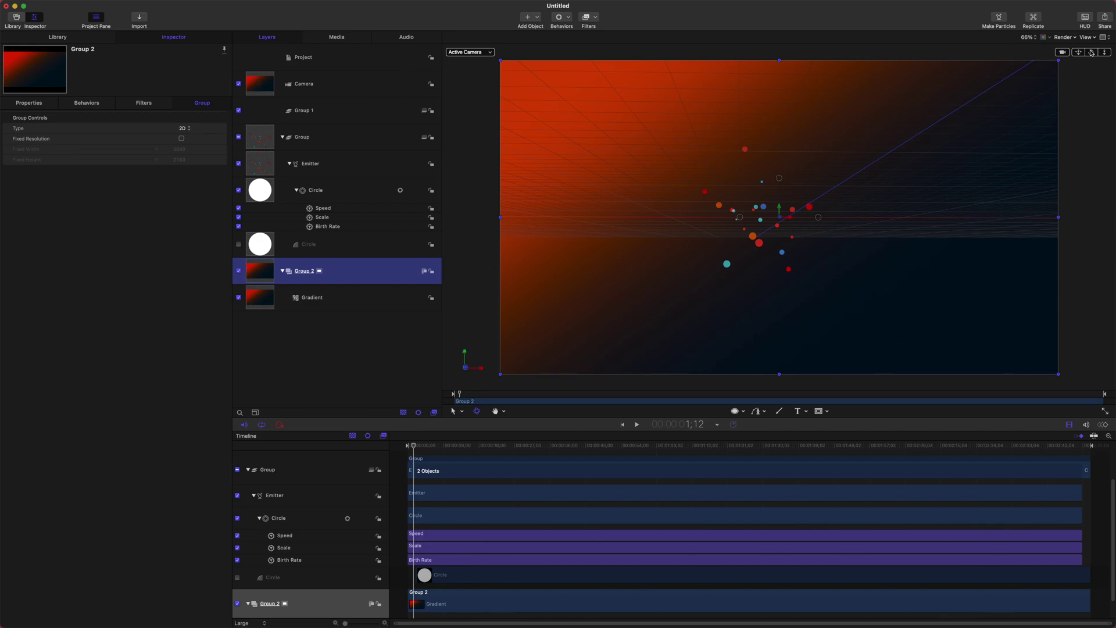
- Enable 3D on the emitter and orbit the camera to an angled view of its particles around 24 seconds
{"action": "mouse_move", "coordinate": [1092, 53]}
{"action": "left_mouse_down"}
{"action": "mouse_move", "coordinate": [1026, 54]}
{"action": "mouse_move", "coordinate": [1092, 53]}
{"action": "left_mouse_up"}
{"action": "left_click", "coordinate": [337, 163]}
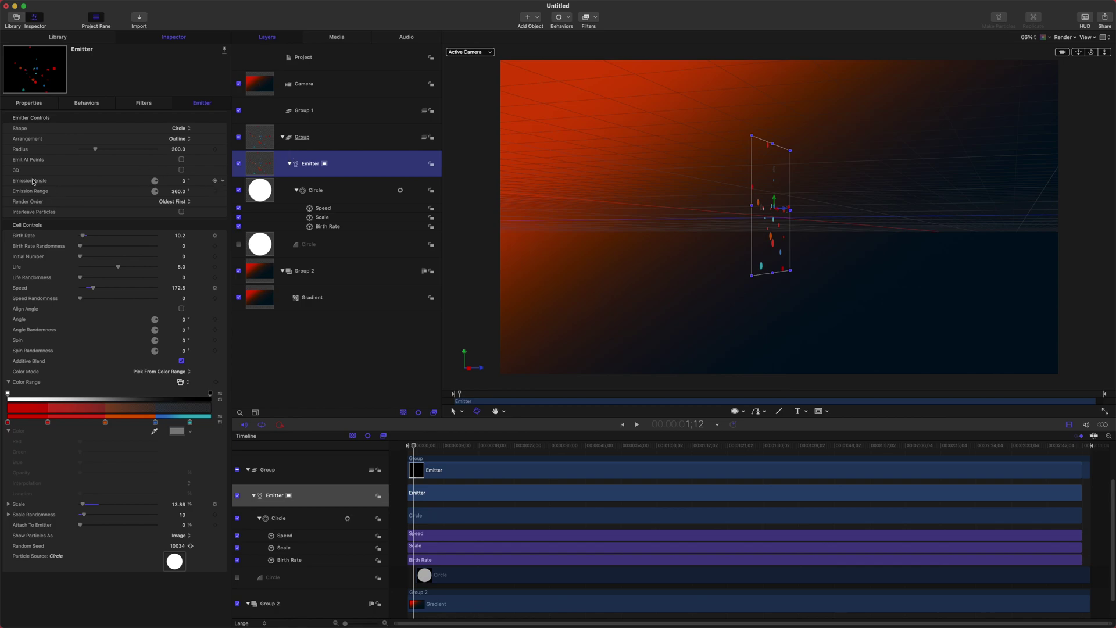
{"action": "left_click", "coordinate": [102, 172]}
{"action": "left_click", "coordinate": [182, 169]}
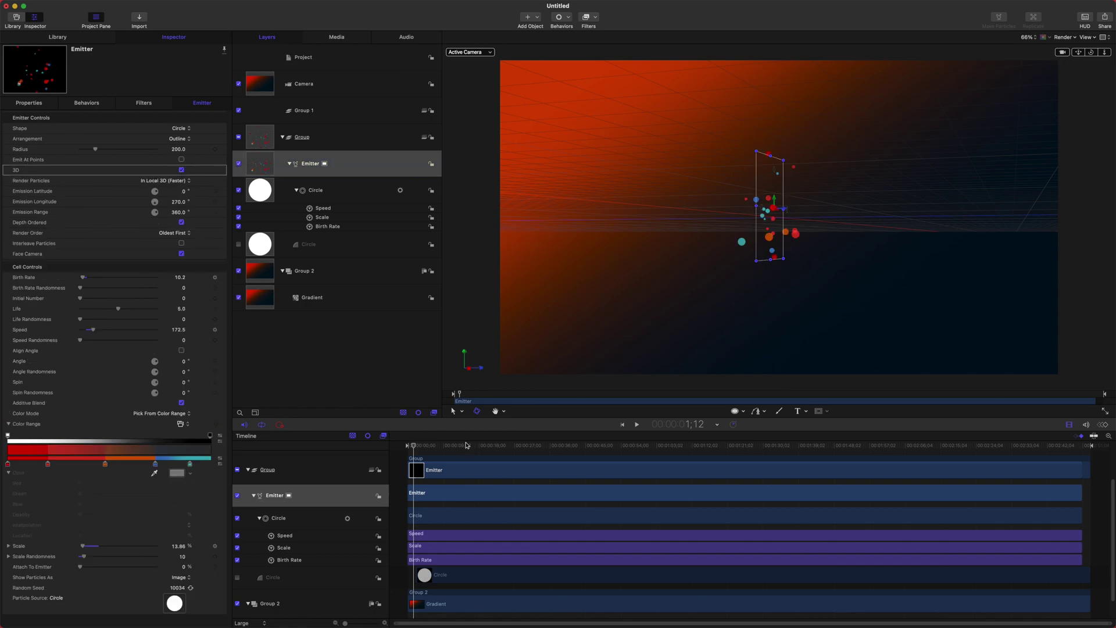
{"action": "left_click", "coordinate": [504, 446]}
{"action": "mouse_move", "coordinate": [1092, 52]}
{"action": "left_mouse_down"}
{"action": "mouse_move", "coordinate": [1012, 70]}
{"action": "mouse_move", "coordinate": [1058, 81]}
{"action": "mouse_move", "coordinate": [1076, 116]}
{"action": "mouse_move", "coordinate": [1108, 61]}
{"action": "left_mouse_up"}
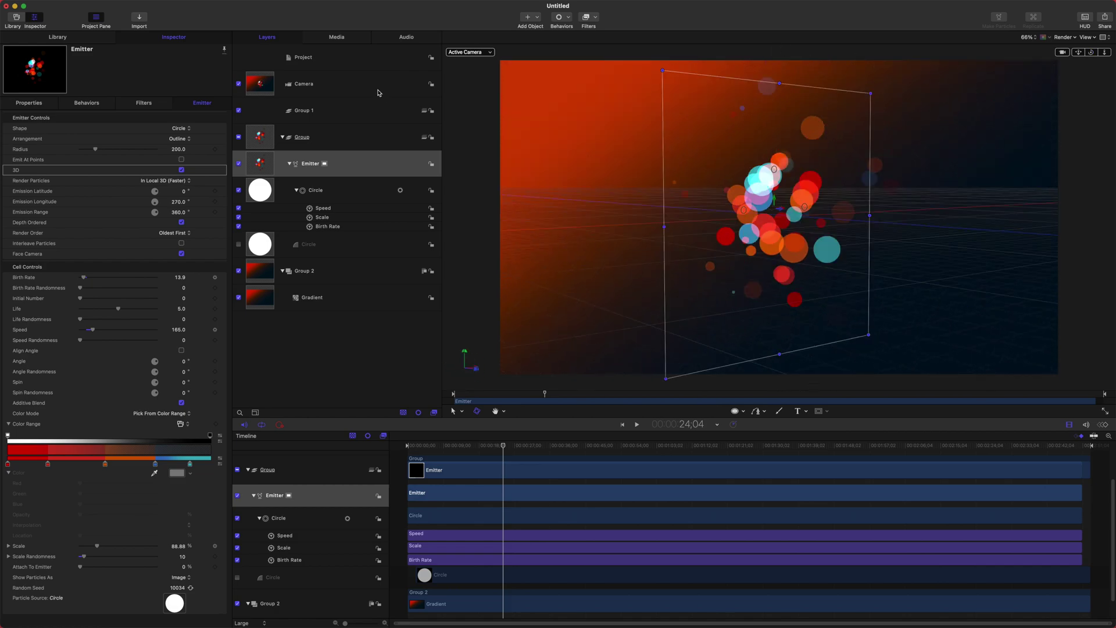
- Return to the project start and apply the Sweep camera behavior to the Camera
{"action": "left_click", "coordinate": [388, 86]}
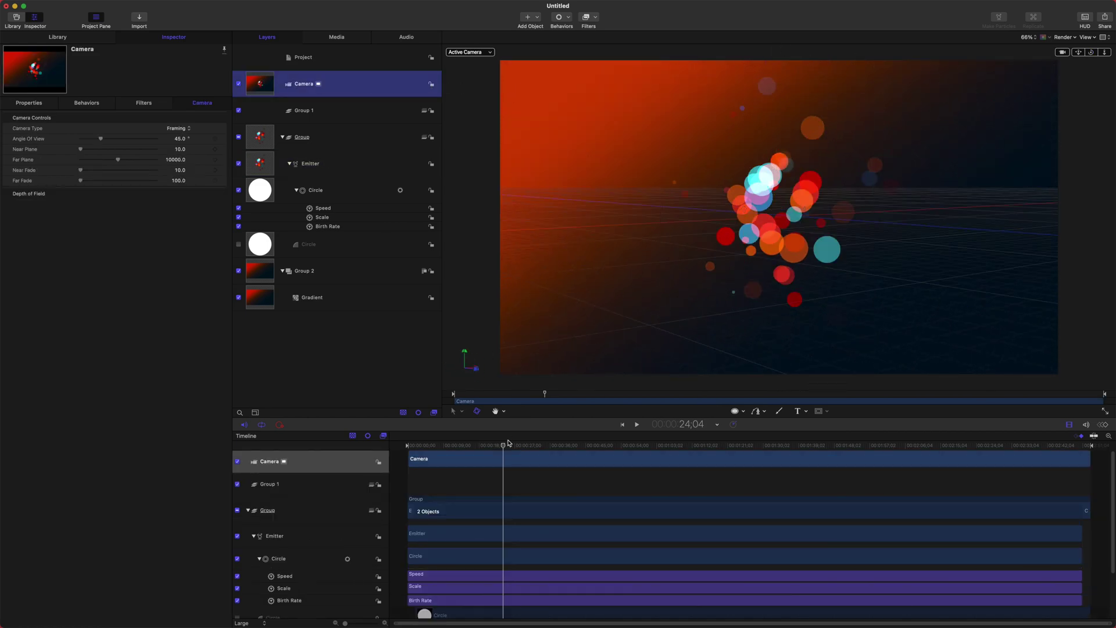
{"action": "left_click_drag", "start_coordinate": [509, 443], "coordinate": [394, 425]}
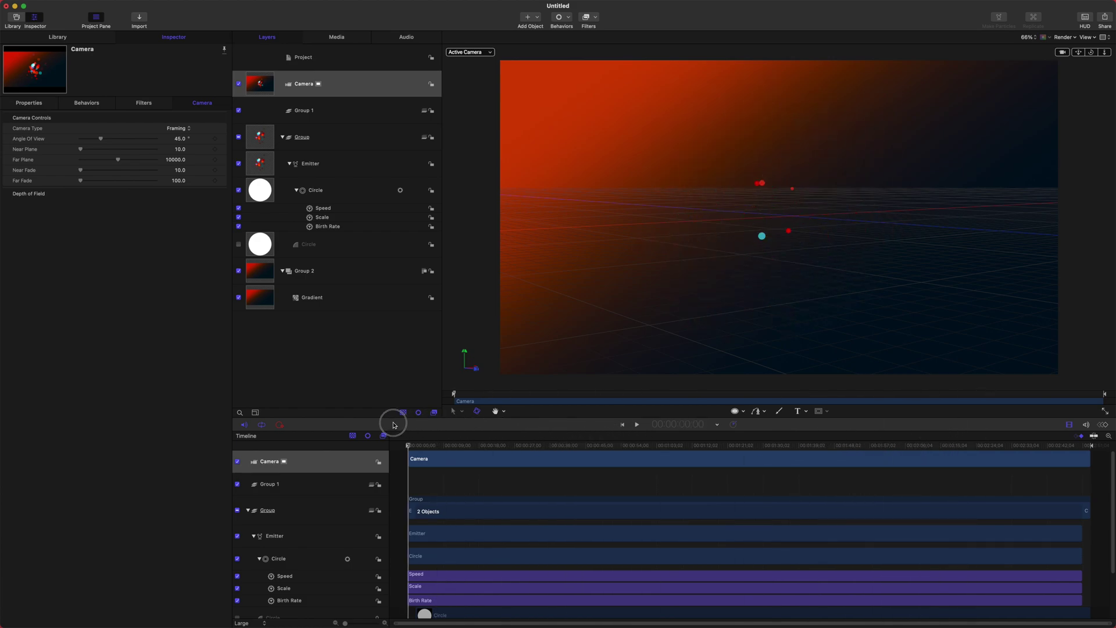
{"action": "left_click", "coordinate": [561, 18]}
{"action": "mouse_move", "coordinate": [605, 49]}
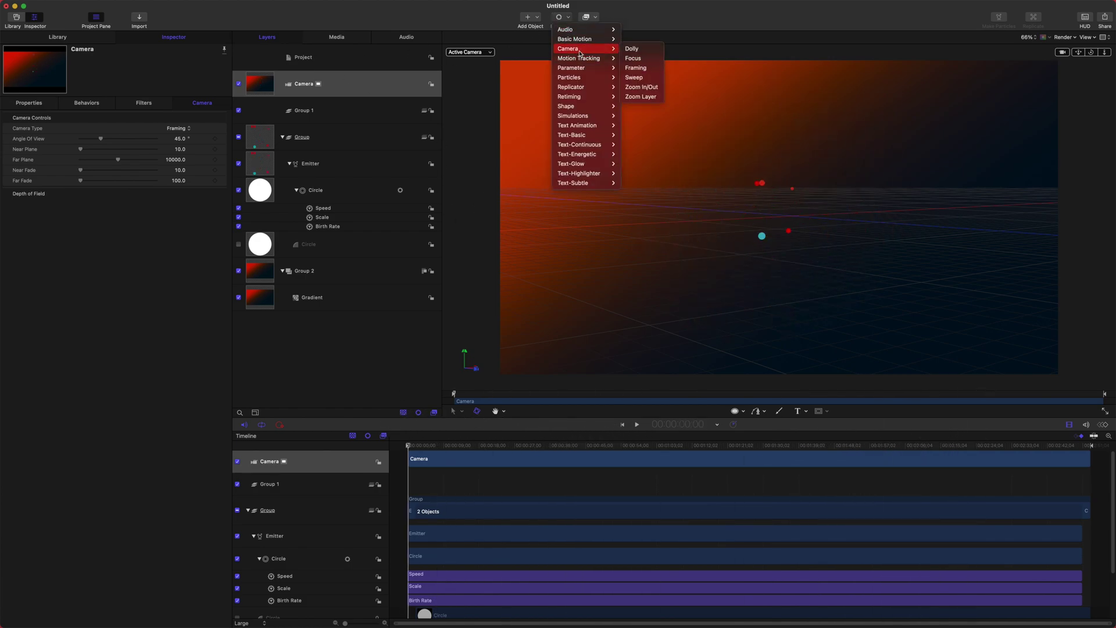
{"action": "left_click", "coordinate": [649, 82]}
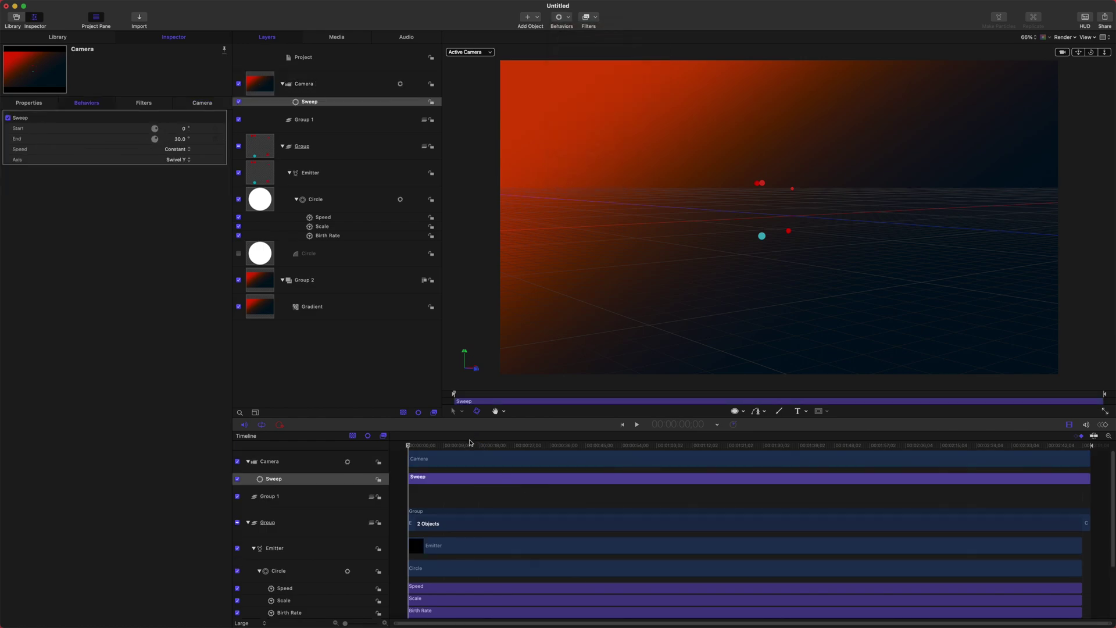
- Set the Sweep behavior's end angle to 7000° and preview the camera rotation
{"action": "left_click_drag", "start_coordinate": [471, 443], "coordinate": [559, 401]}
{"action": "left_click_drag", "start_coordinate": [574, 453], "coordinate": [304, 431]}
{"action": "left_click_drag", "start_coordinate": [507, 448], "coordinate": [312, 434]}
{"action": "mouse_move", "coordinate": [452, 446]}
{"action": "left_mouse_down"}
{"action": "mouse_move", "coordinate": [502, 447]}
{"action": "mouse_move", "coordinate": [433, 455]}
{"action": "left_mouse_up"}
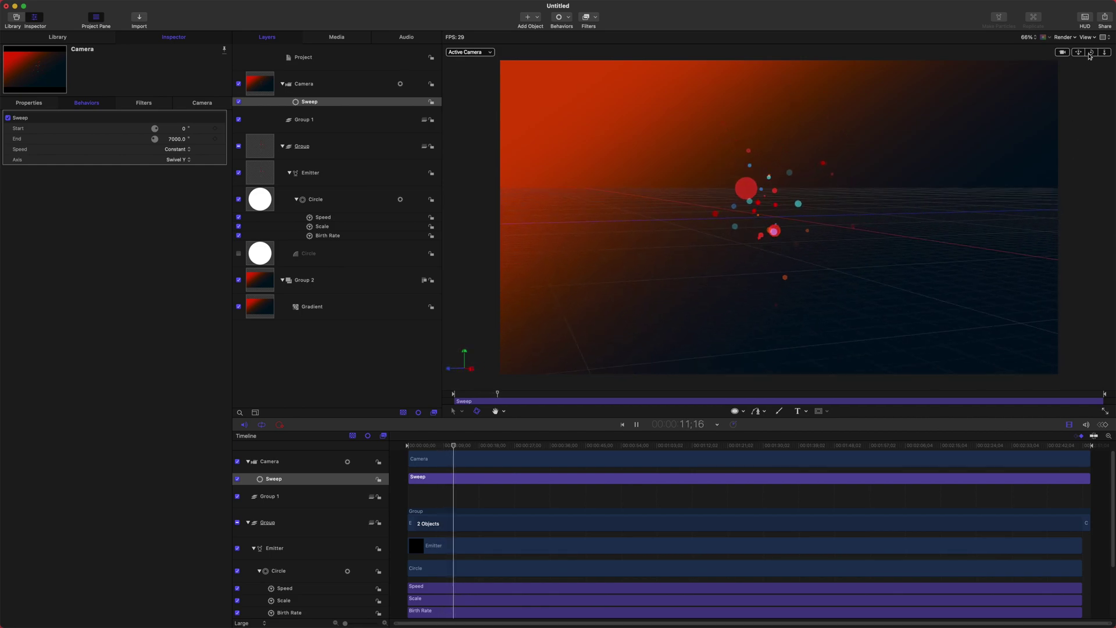
- Hide the 3D grid in the viewer and preview the camera sweep across the timeline, returning to the project start
{"action": "left_click", "coordinate": [1074, 37]}
{"action": "left_click", "coordinate": [1075, 37]}
{"action": "left_click", "coordinate": [1086, 38]}
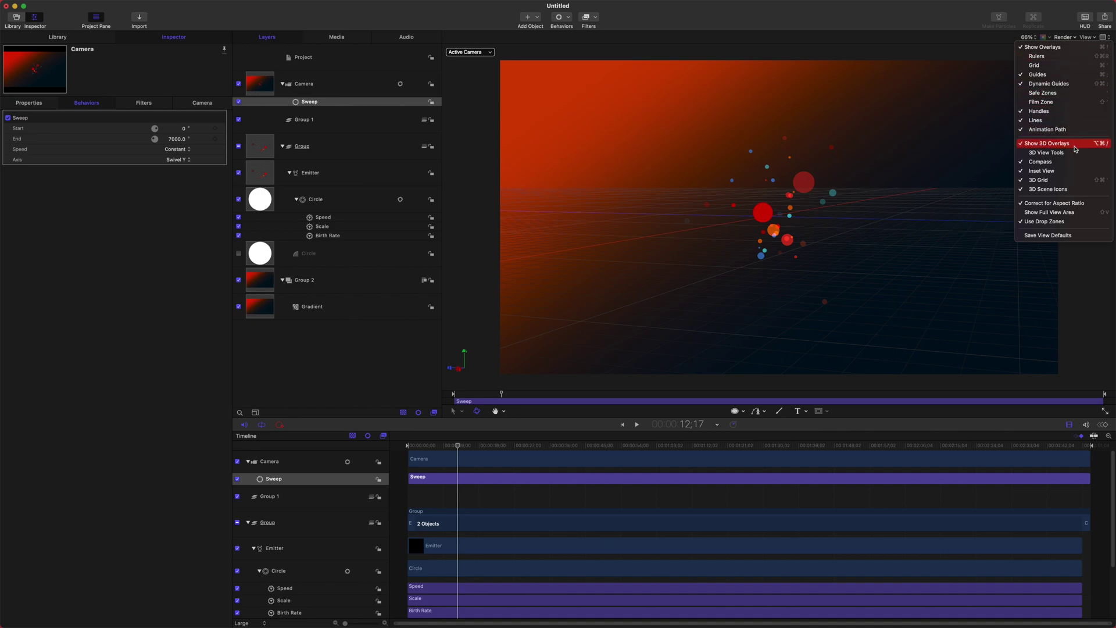
{"action": "left_click", "coordinate": [1040, 180]}
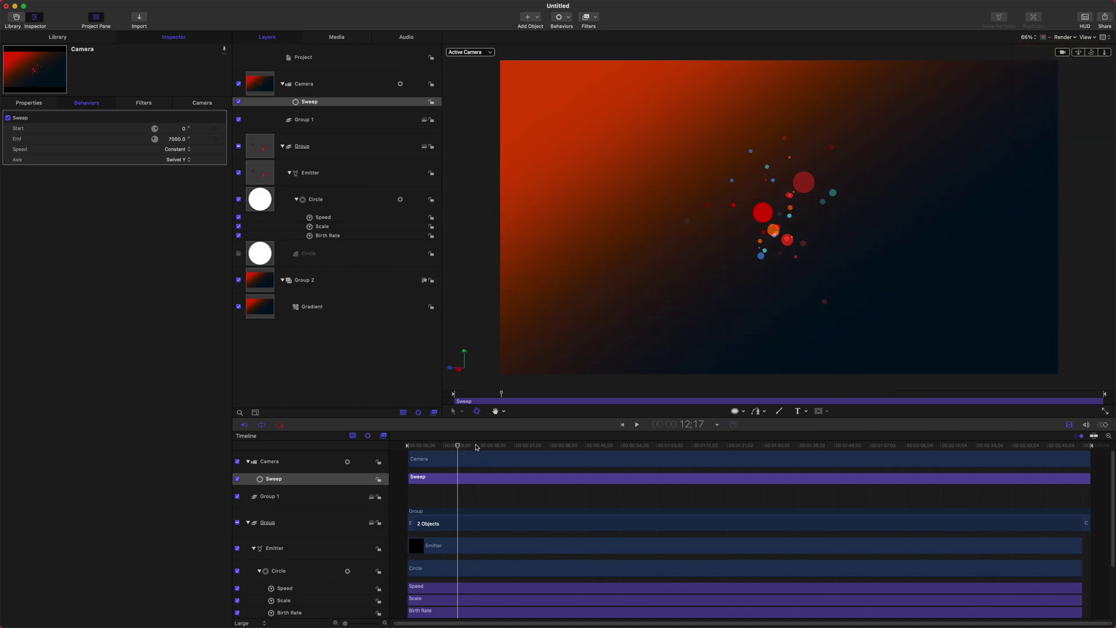
{"action": "left_click_drag", "start_coordinate": [475, 447], "coordinate": [528, 444]}
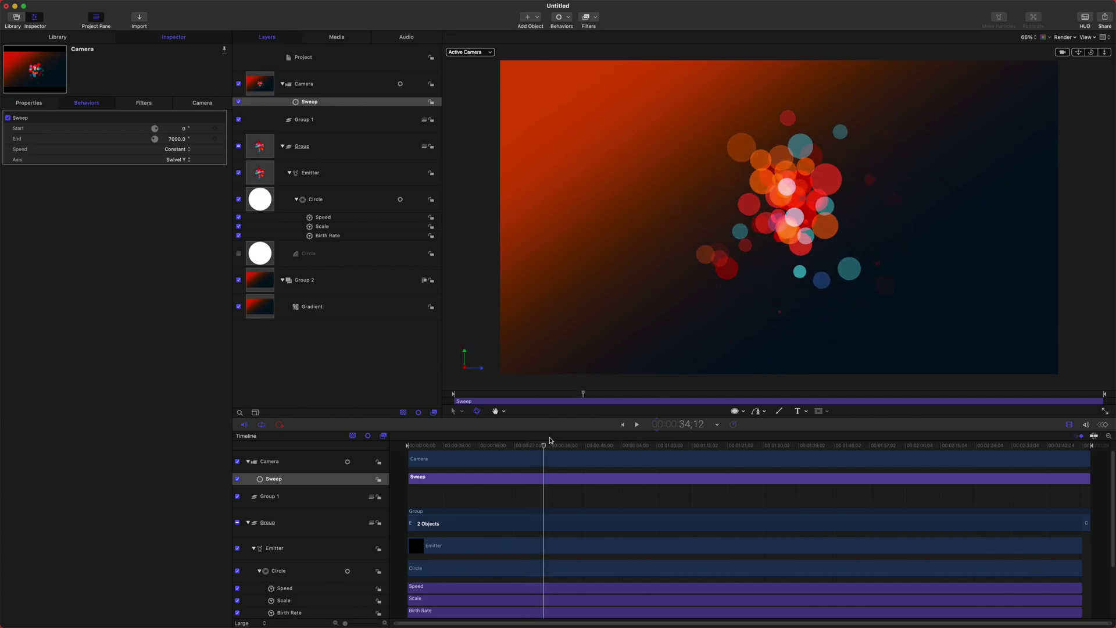
{"action": "left_click_drag", "start_coordinate": [459, 446], "coordinate": [394, 450]}
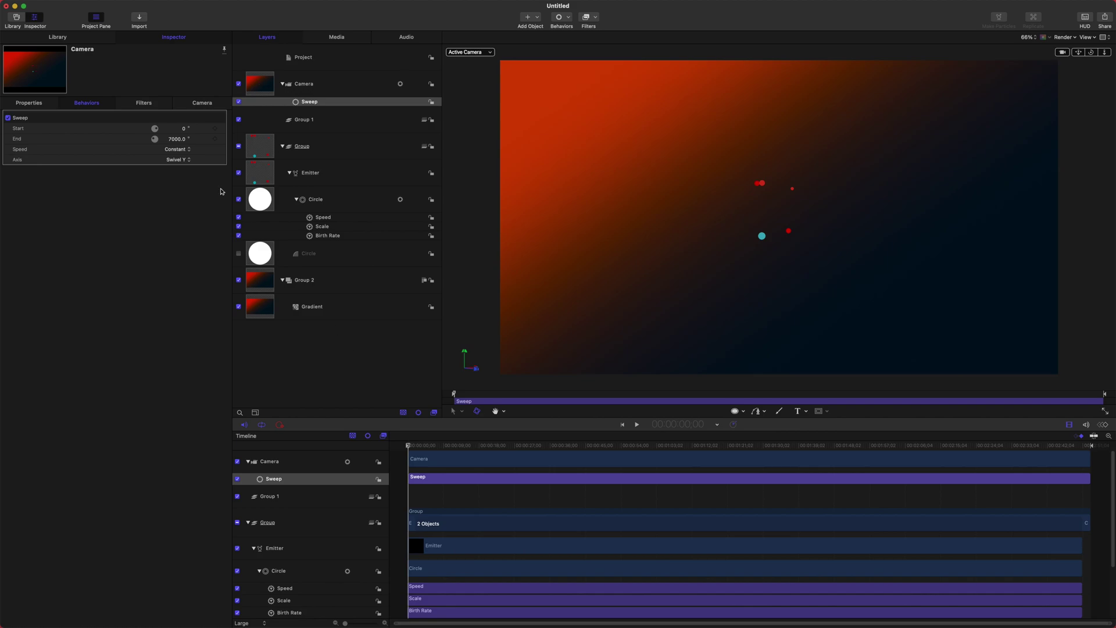
- Set the Camera's Angle of View to 150° and preview the wider sweep around the particles
{"action": "left_click", "coordinate": [328, 86]}
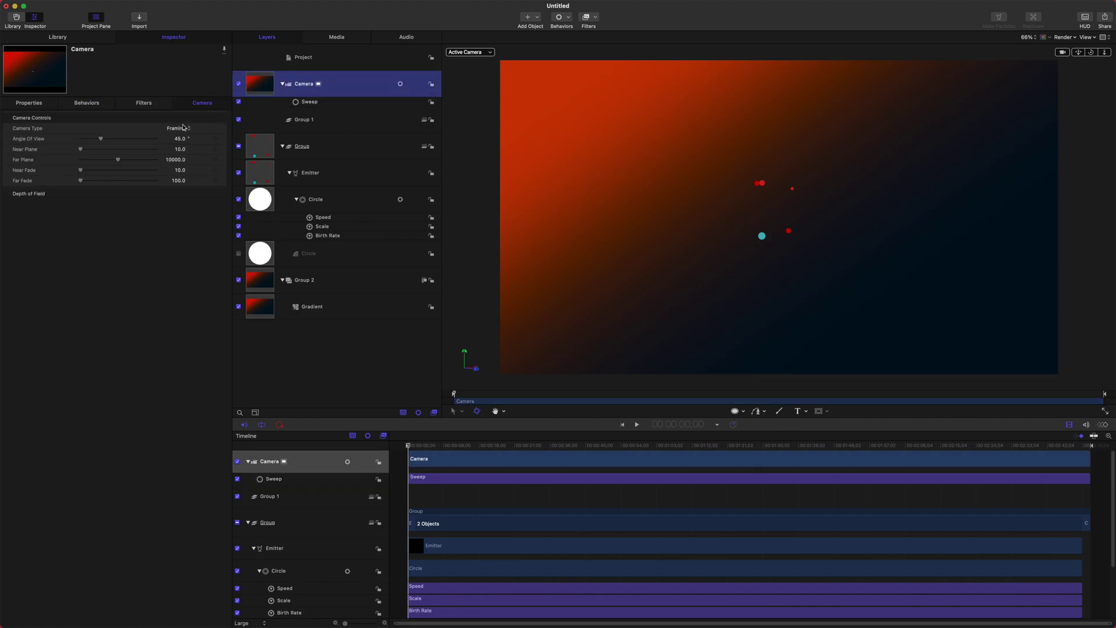
{"action": "left_click_drag", "start_coordinate": [410, 445], "coordinate": [456, 446]}
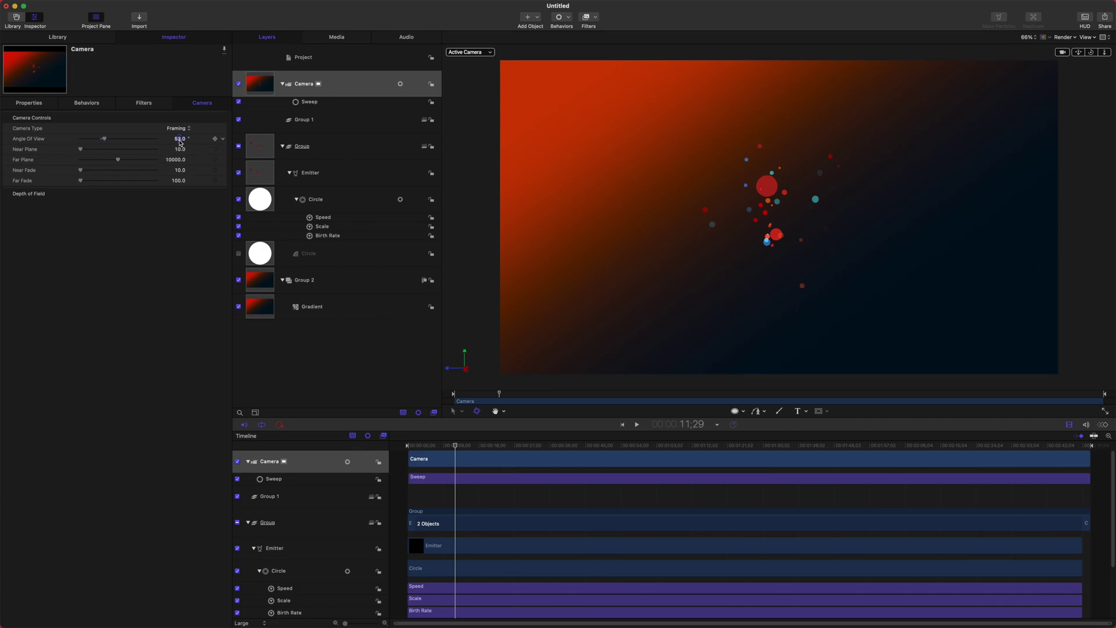
{"action": "type", "text": "150"}
{"action": "key", "text": "Return"}
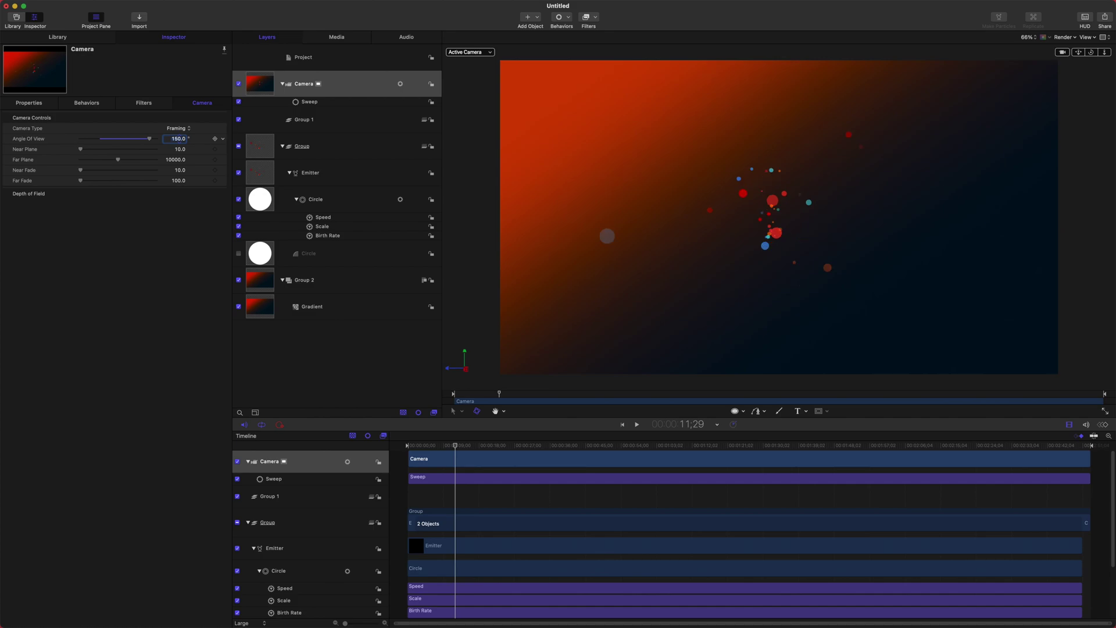
{"action": "left_click", "coordinate": [474, 446]}
{"action": "key", "text": "space"}
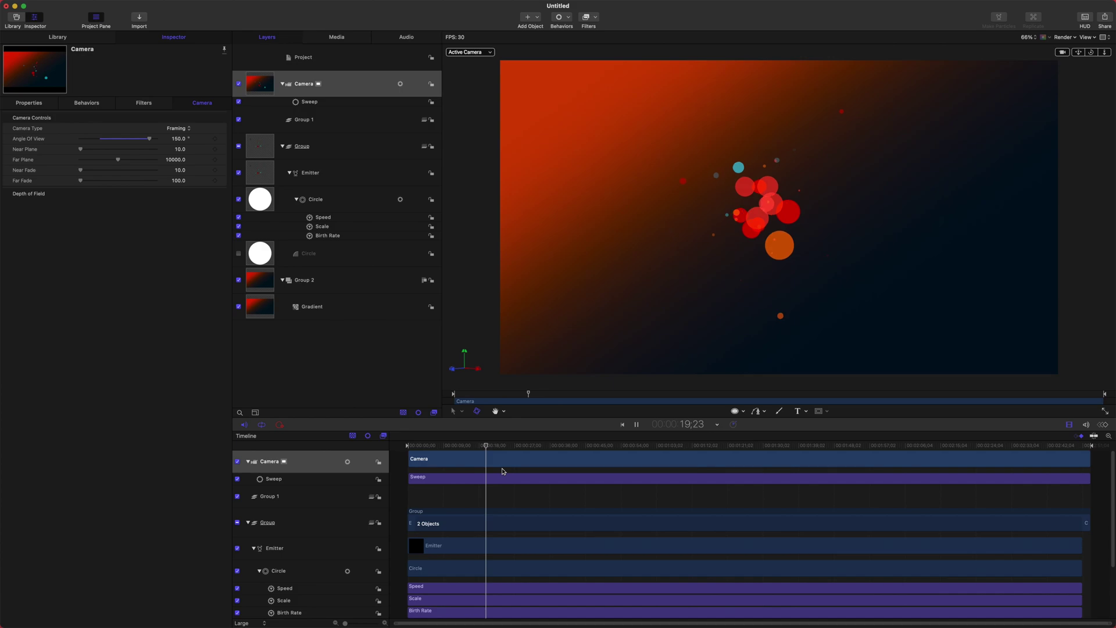
{"action": "key", "text": "space"}
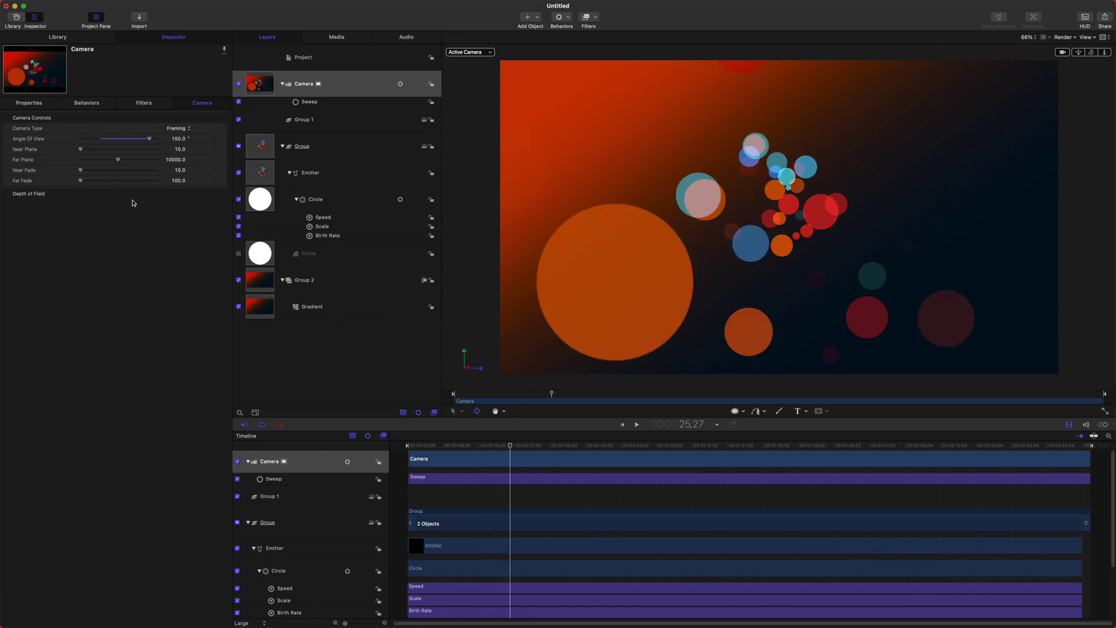
- Turn on Depth of Field rendering and set the Camera's DOF Blur Amount to 100
{"action": "left_click", "coordinate": [212, 194]}
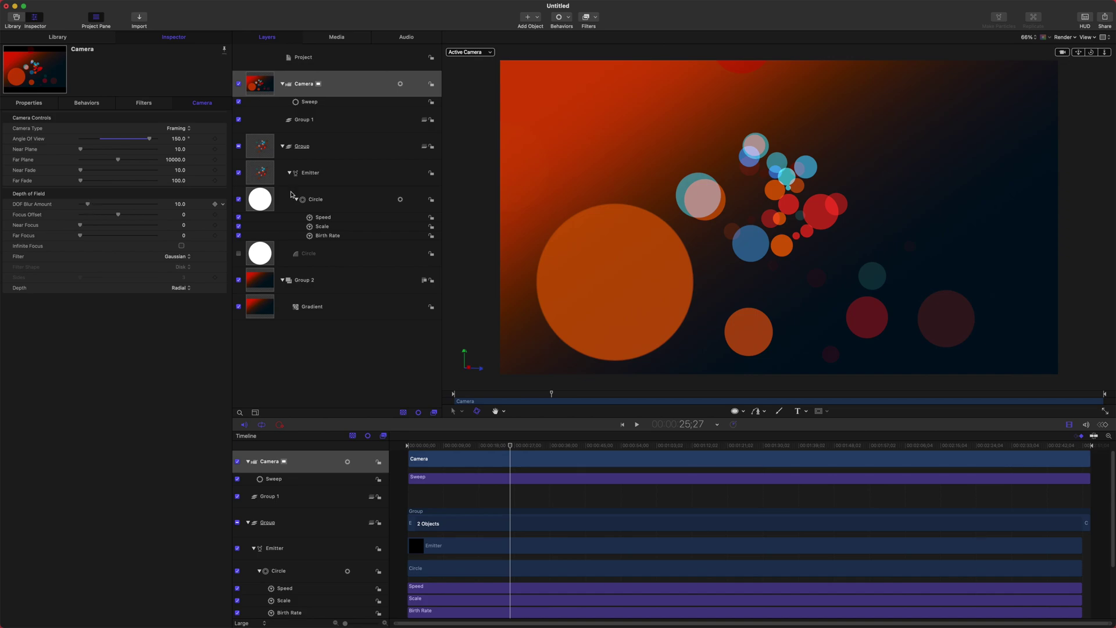
{"action": "left_click", "coordinate": [1045, 38]}
{"action": "left_click", "coordinate": [1065, 36]}
{"action": "left_click", "coordinate": [1066, 37]}
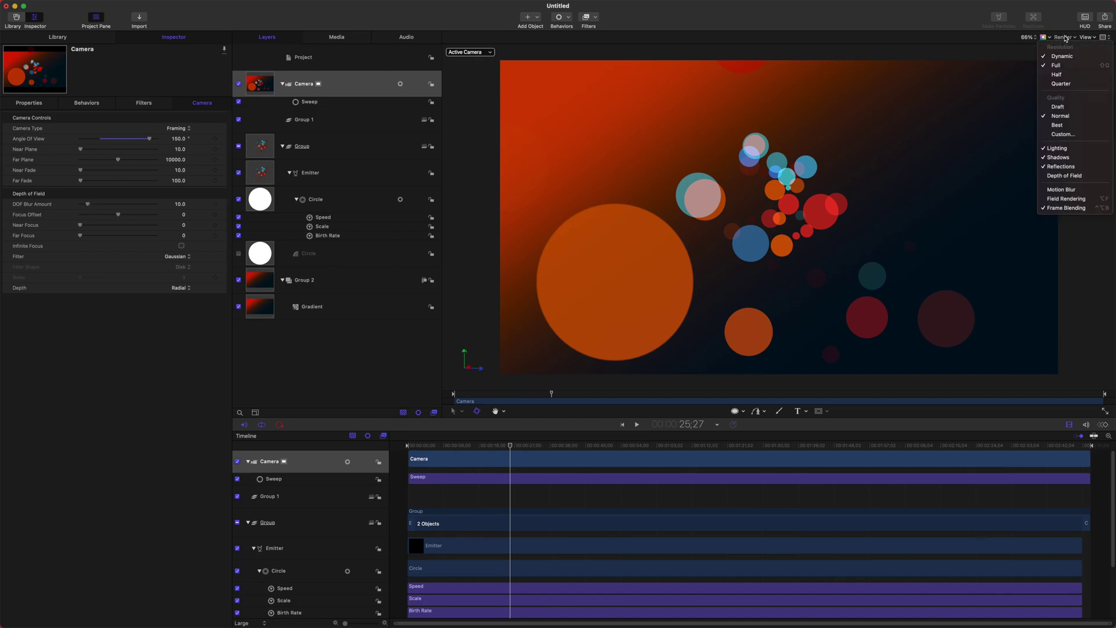
{"action": "left_click", "coordinate": [1074, 177]}
{"action": "double_click", "coordinate": [179, 205]}
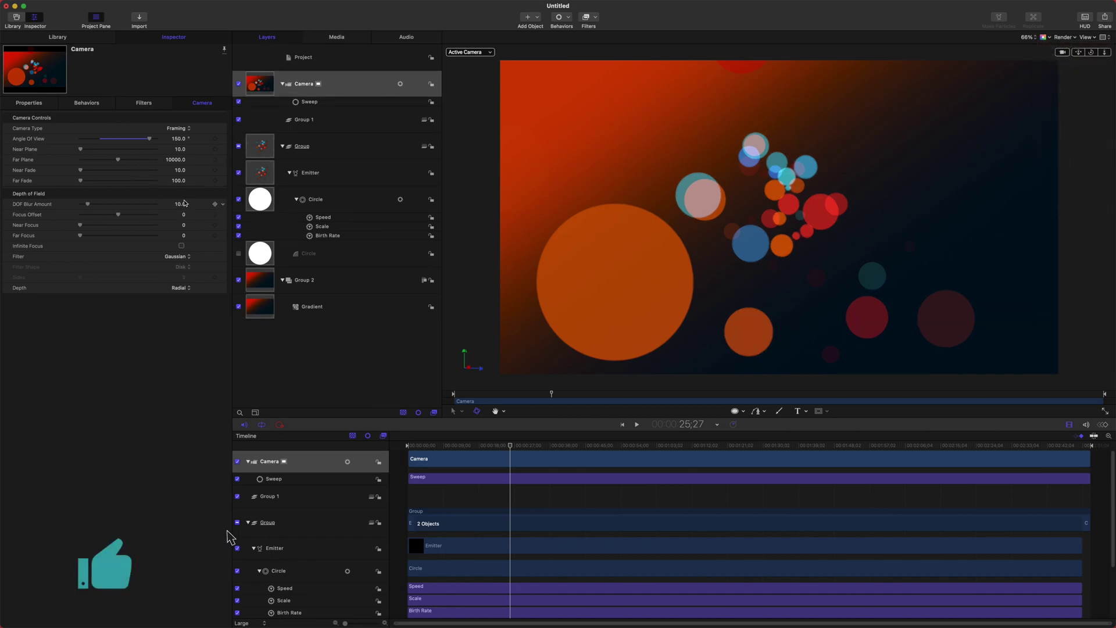
{"action": "type", "text": "100"}
{"action": "key", "text": "Return"}
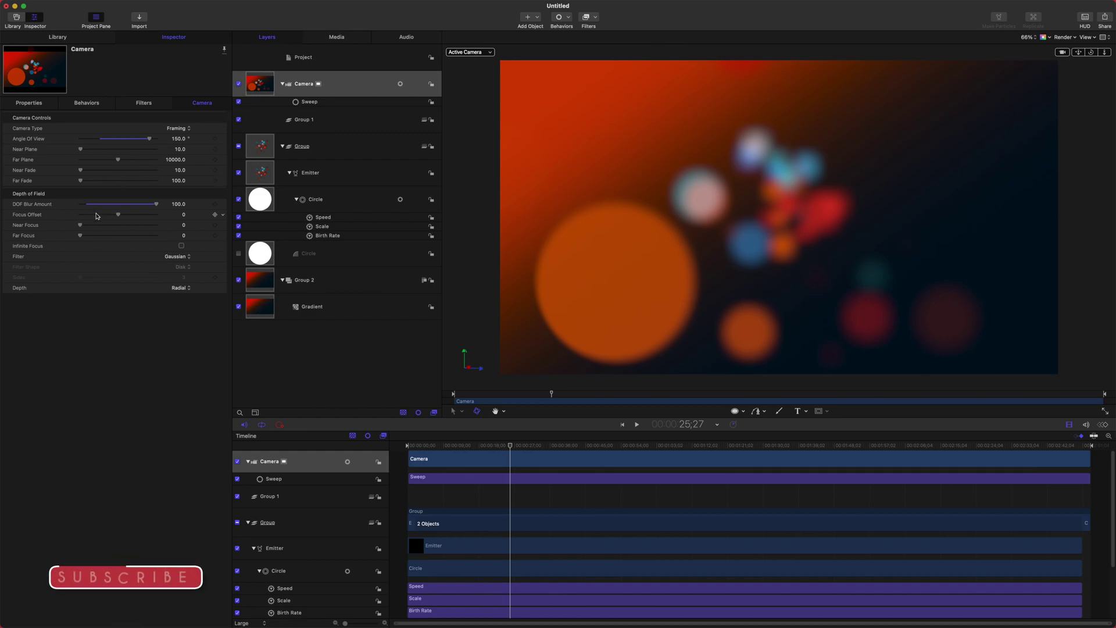
- Set the Camera's depth of field Focus Offset to 1271
{"action": "left_click_drag", "start_coordinate": [120, 216], "coordinate": [174, 205]}
{"action": "left_click", "coordinate": [178, 216]}
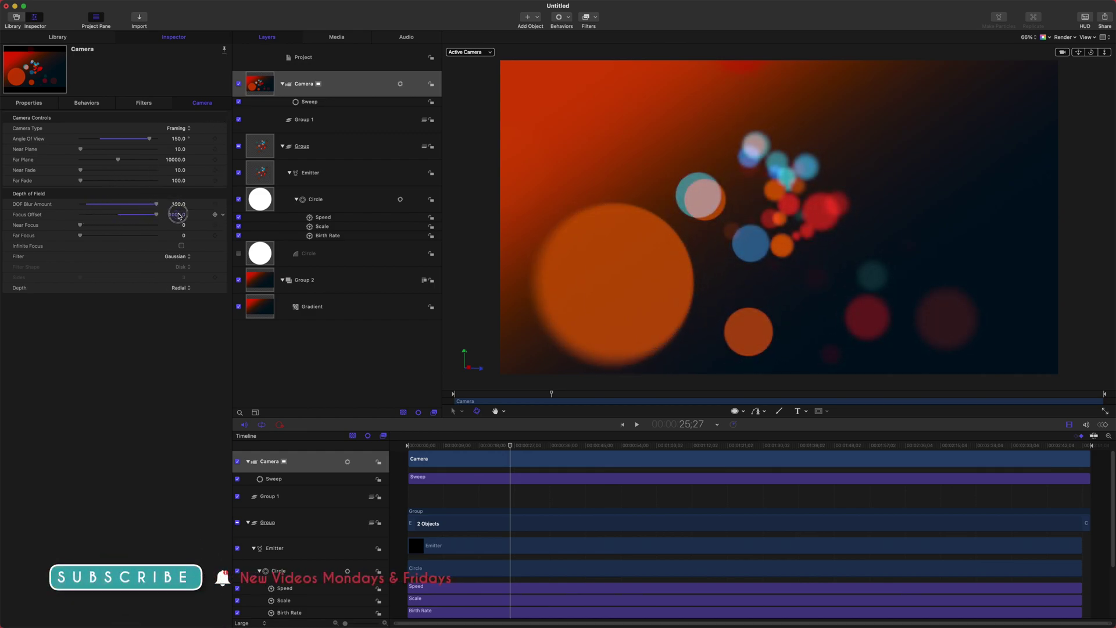
{"action": "left_click_drag", "start_coordinate": [176, 215], "coordinate": [178, 216]}
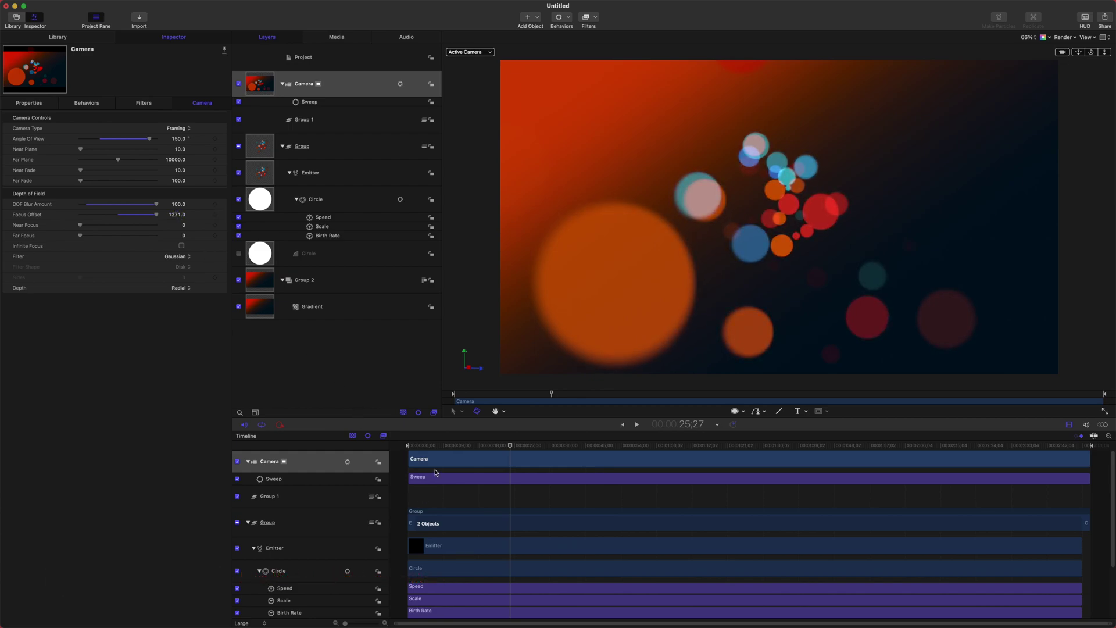
- Preview the depth of field blur on the particles at several points along the timeline
{"action": "left_click", "coordinate": [416, 446]}
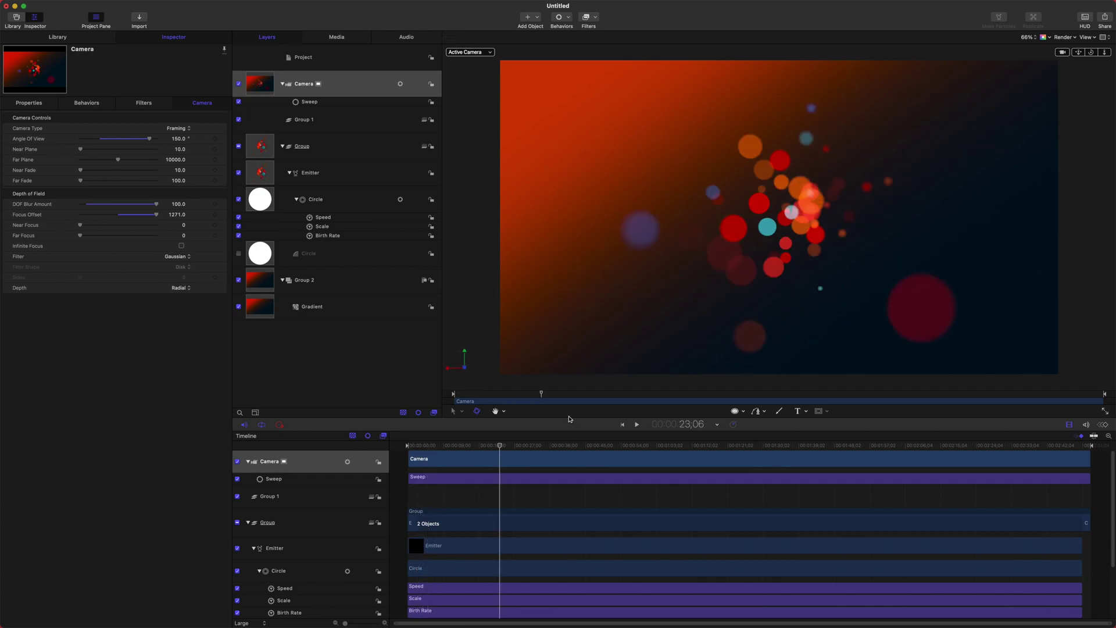
{"action": "left_click_drag", "start_coordinate": [570, 453], "coordinate": [450, 358]}
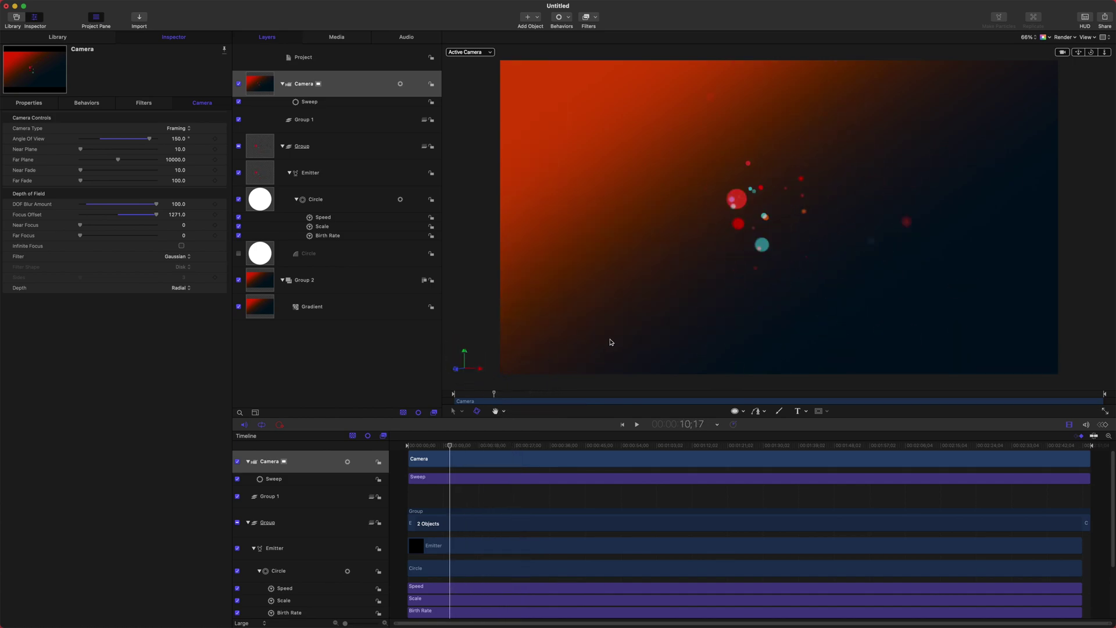
{"action": "key", "text": "super+minus"}
{"action": "left_click_drag", "start_coordinate": [449, 446], "coordinate": [474, 442]}
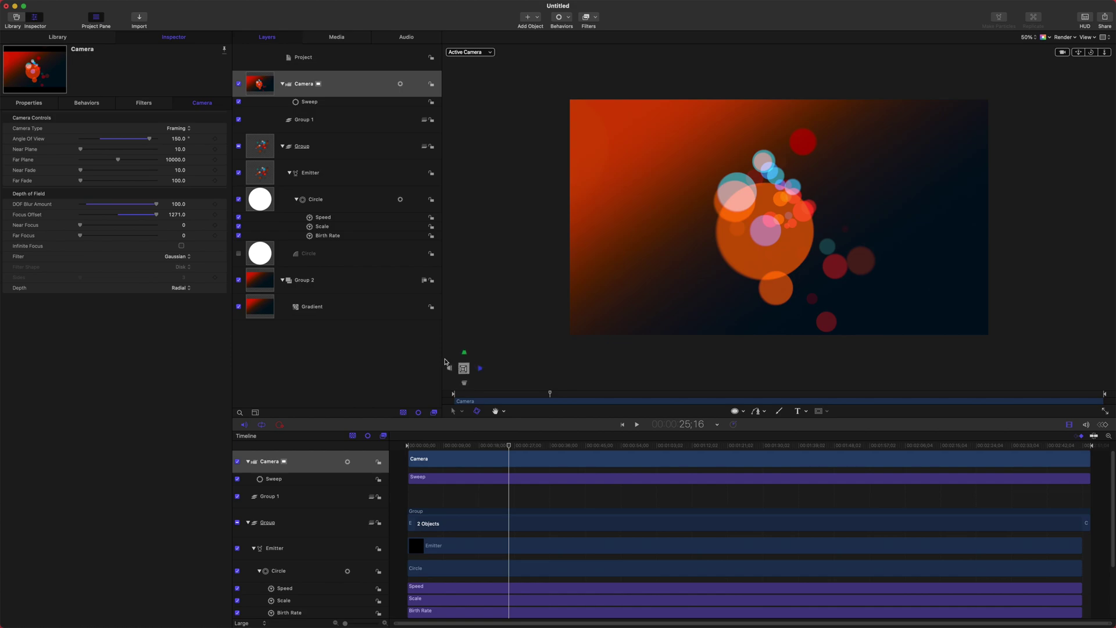
- Import the Like Button image into the emitter's group and hide its layer at the project start
{"action": "left_click", "coordinate": [338, 329]}
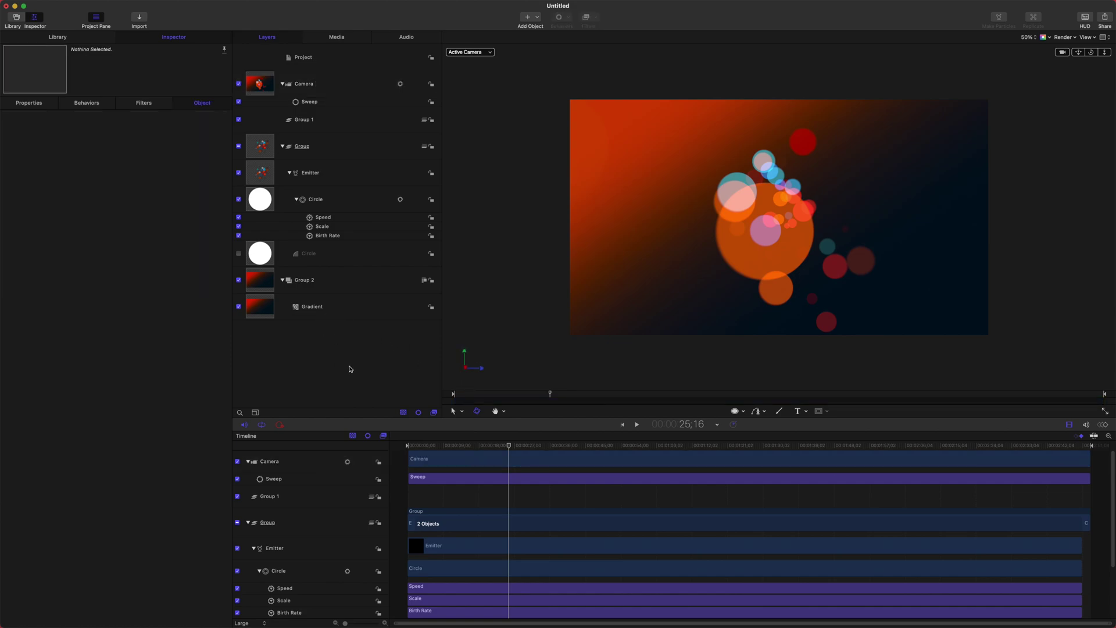
{"action": "left_click", "coordinate": [456, 447]}
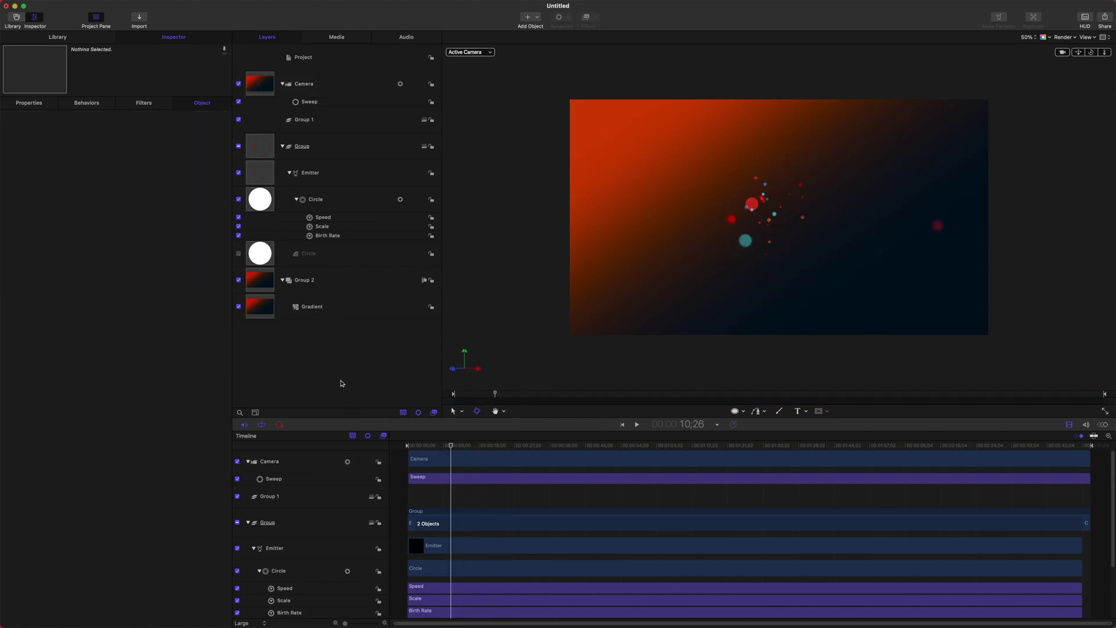
{"action": "key", "text": "super+i"}
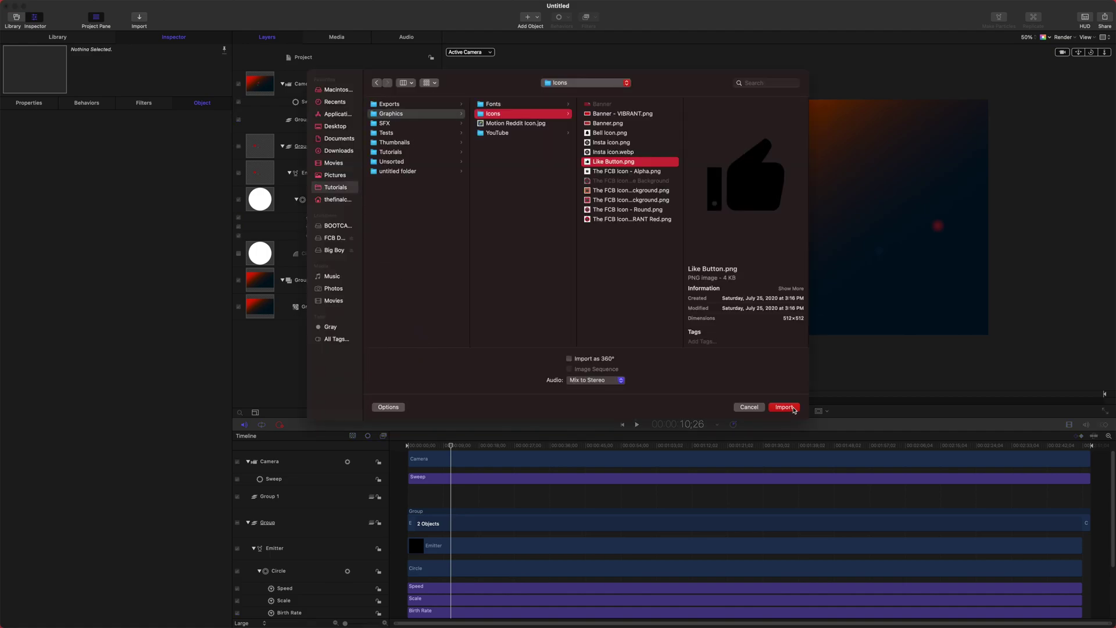
{"action": "left_click", "coordinate": [792, 407]}
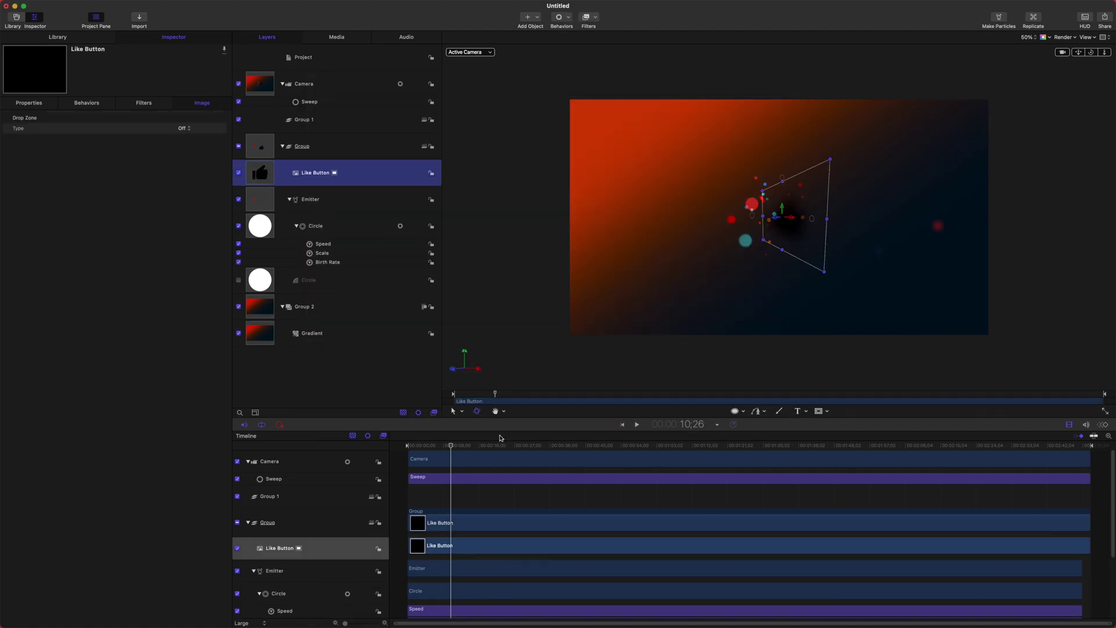
{"action": "left_click_drag", "start_coordinate": [457, 449], "coordinate": [401, 447]}
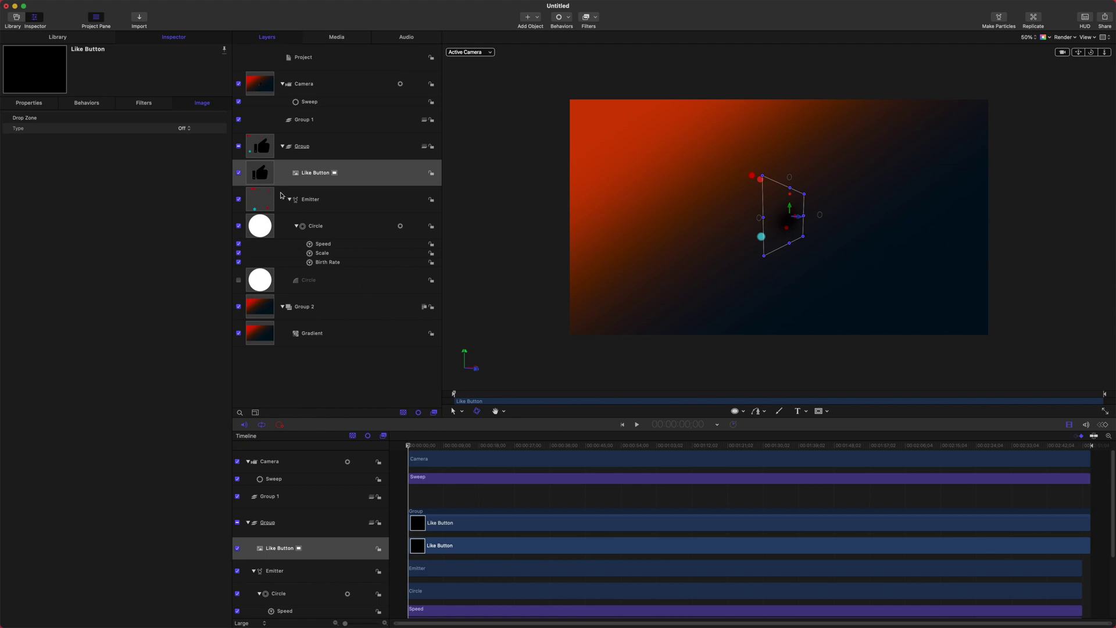
{"action": "left_click", "coordinate": [239, 174]}
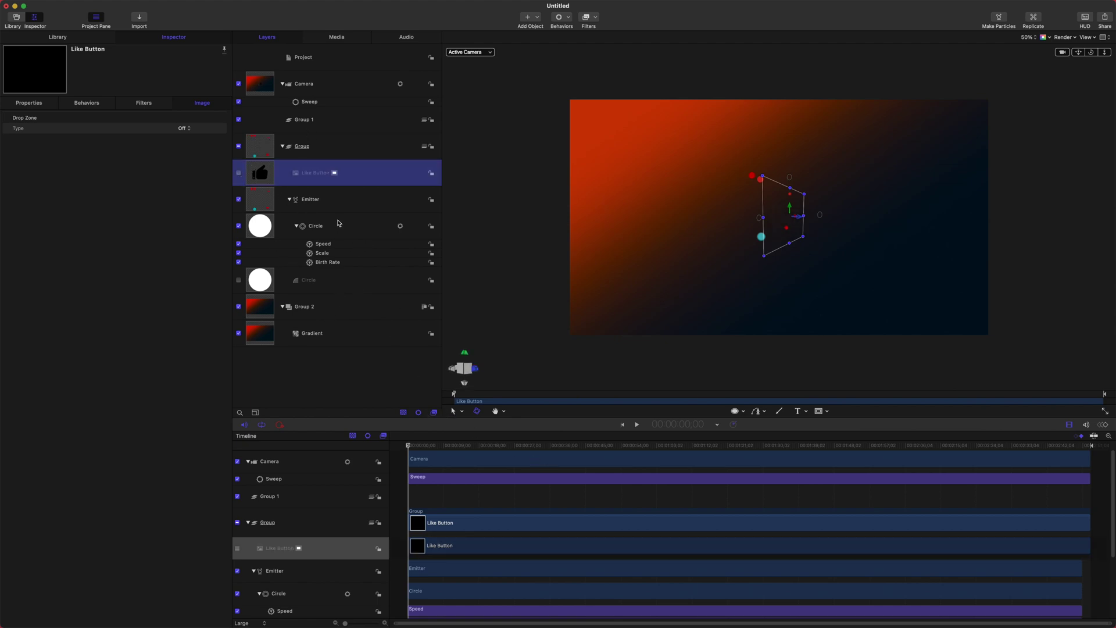
- Replace the Emitter's particle source with the Like Button image and preview the particles
{"action": "left_click", "coordinate": [336, 203]}
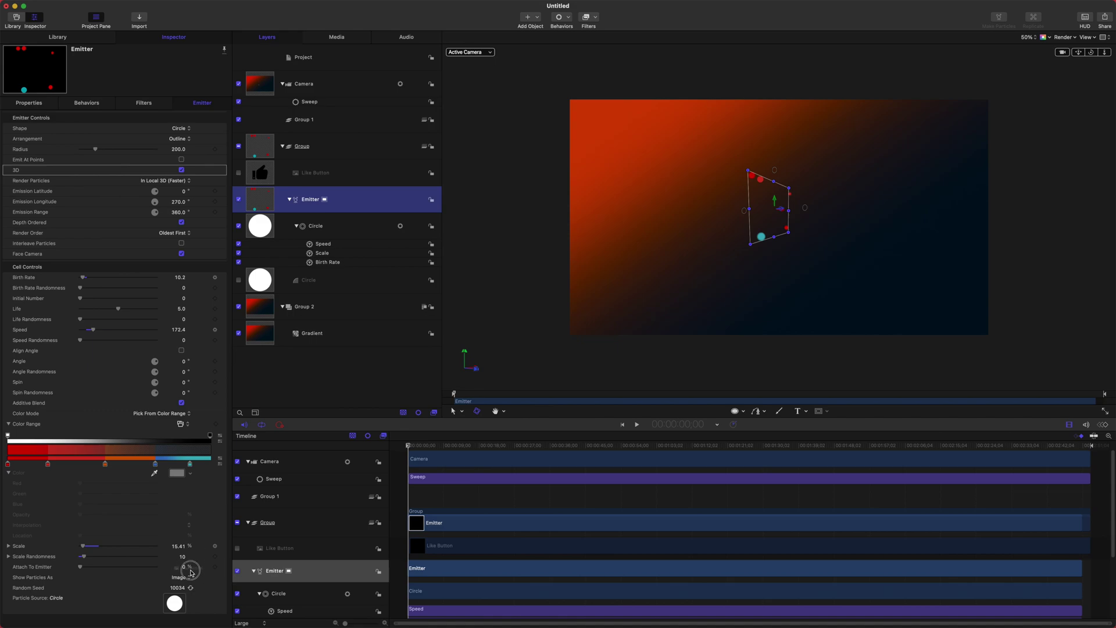
{"action": "left_click_drag", "start_coordinate": [177, 603], "coordinate": [180, 605]}
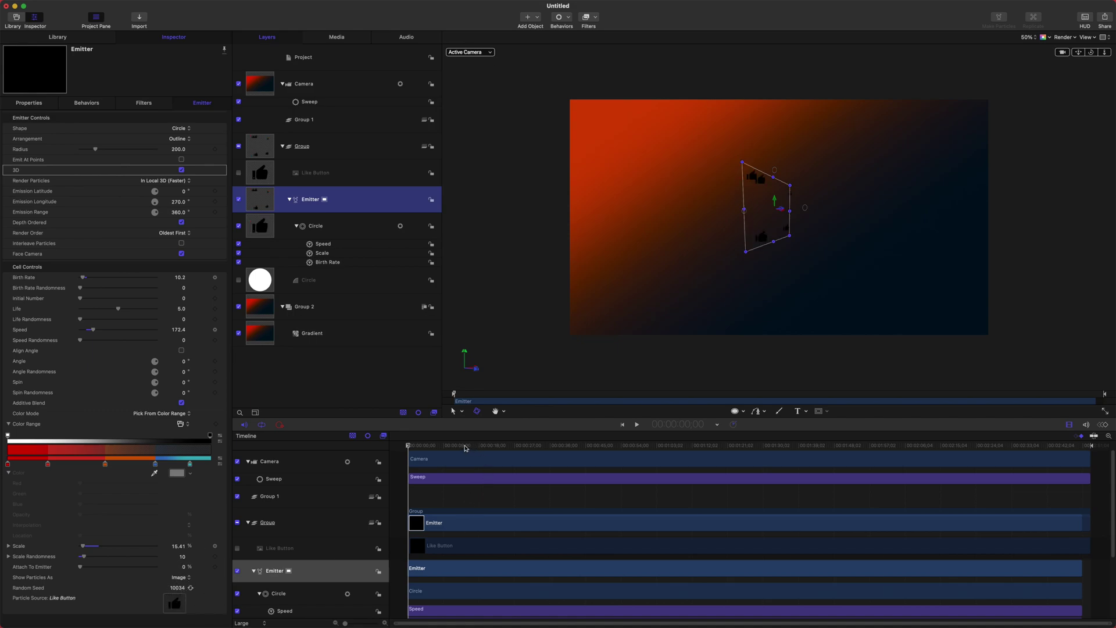
{"action": "left_click_drag", "start_coordinate": [466, 448], "coordinate": [483, 446]}
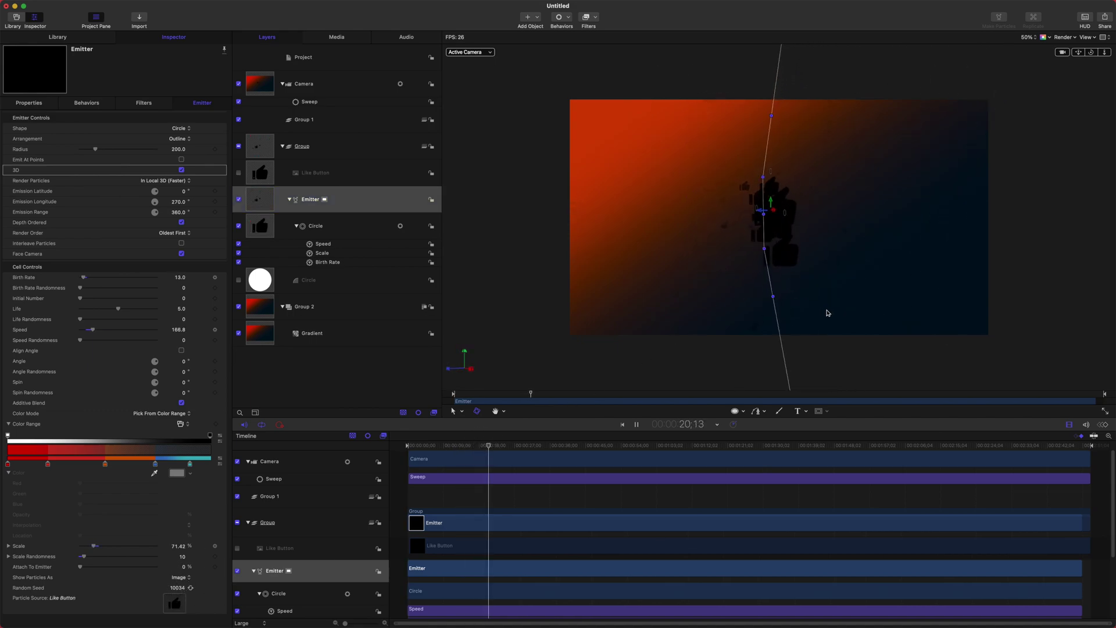
{"action": "key", "text": "space"}
{"action": "mouse_move", "coordinate": [509, 447]}
{"action": "left_mouse_down"}
{"action": "mouse_move", "coordinate": [544, 447]}
{"action": "mouse_move", "coordinate": [498, 446]}
{"action": "left_mouse_up"}
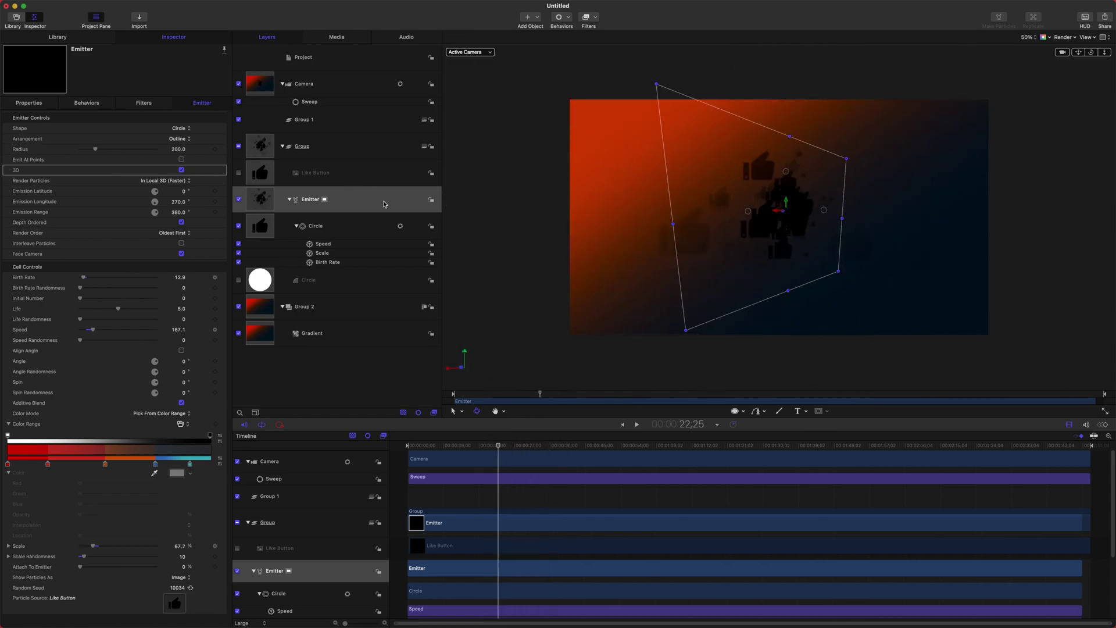
- Apply the Colorize filter to the Like Button layer, remap black to white, and close the color picker
{"action": "left_click", "coordinate": [338, 166]}
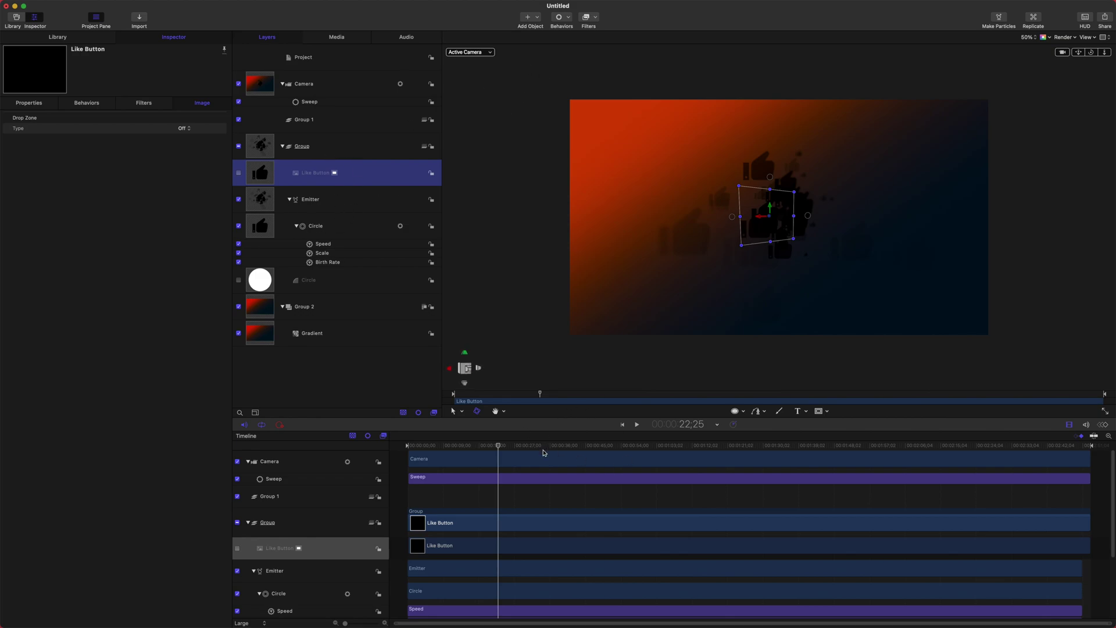
{"action": "mouse_move", "coordinate": [543, 453]}
{"action": "left_mouse_down"}
{"action": "mouse_move", "coordinate": [536, 448]}
{"action": "mouse_move", "coordinate": [653, 449]}
{"action": "mouse_move", "coordinate": [535, 447]}
{"action": "left_mouse_up"}
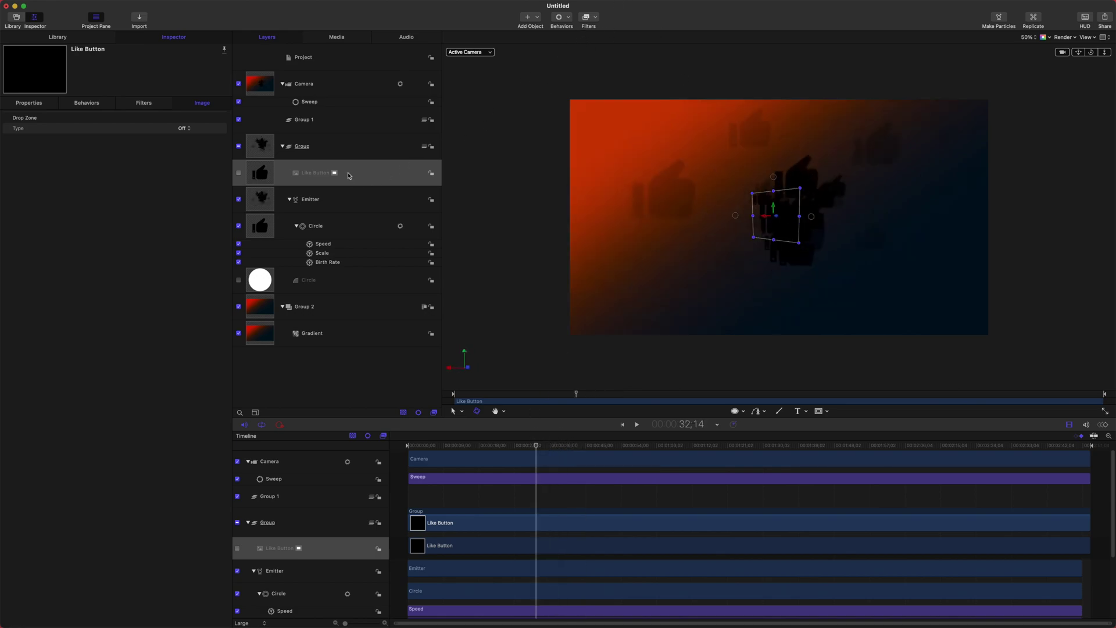
{"action": "left_click", "coordinate": [593, 17]}
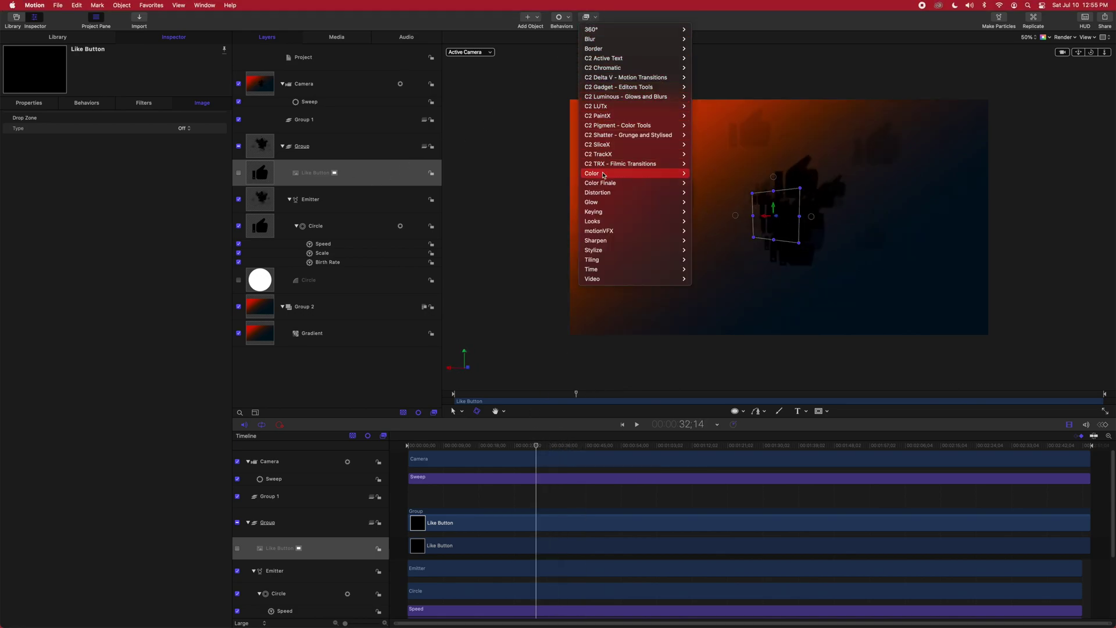
{"action": "mouse_move", "coordinate": [666, 175]}
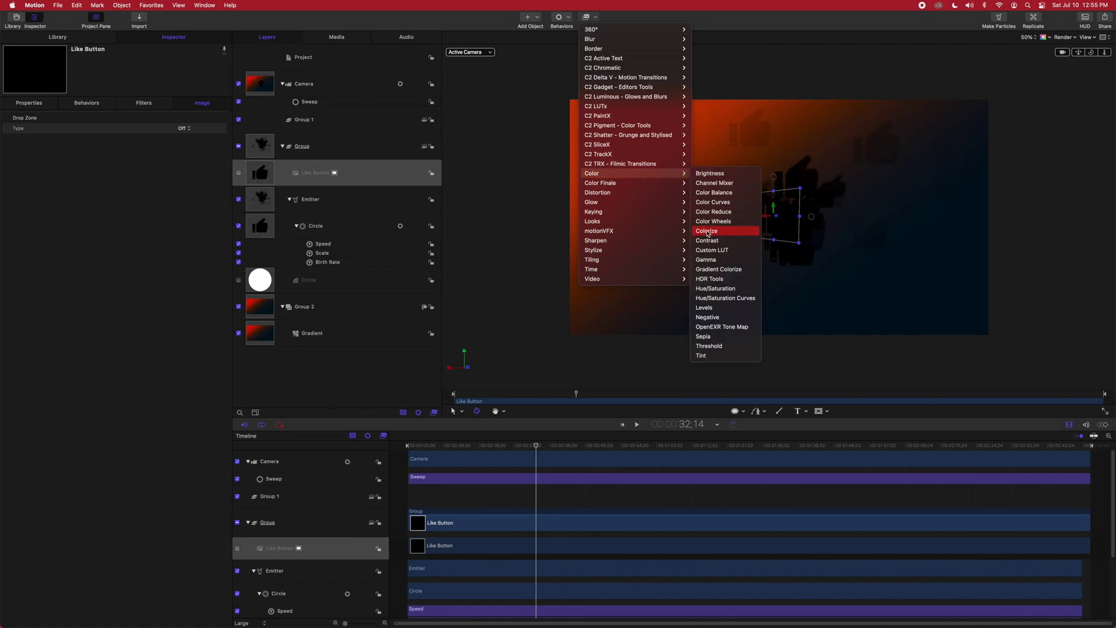
{"action": "left_click", "coordinate": [724, 230]}
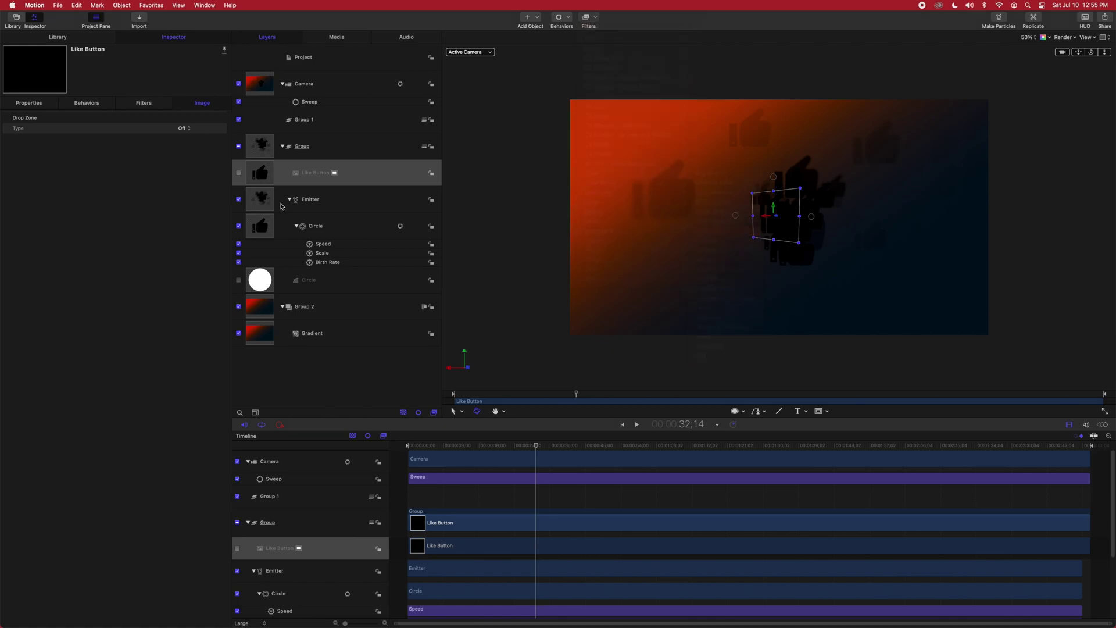
{"action": "left_click", "coordinate": [177, 128]}
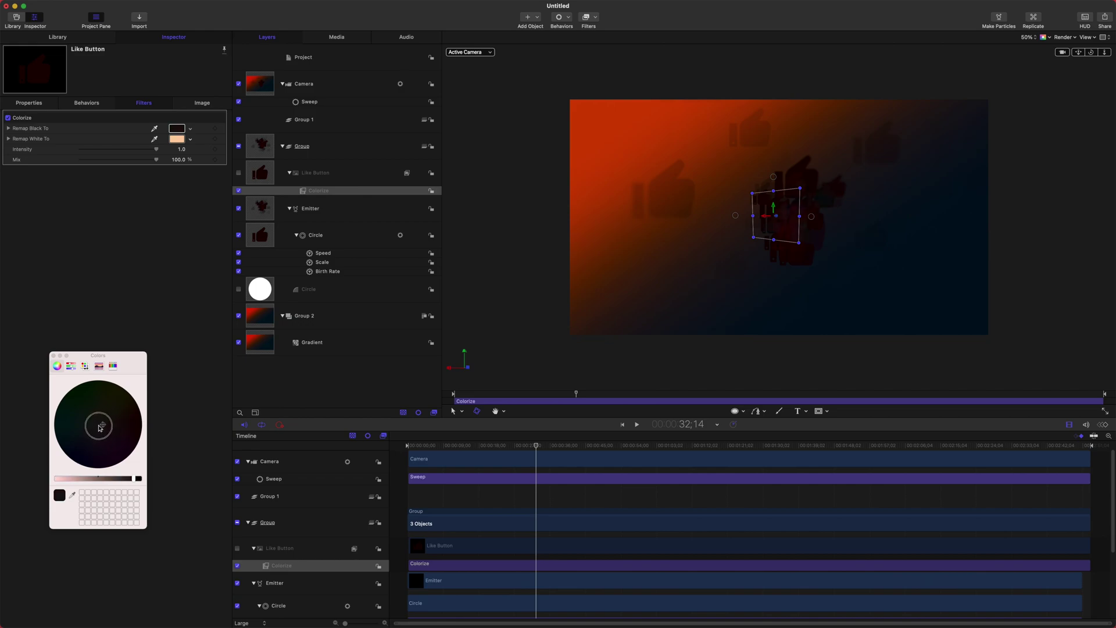
{"action": "left_click_drag", "start_coordinate": [102, 479], "coordinate": [54, 479]}
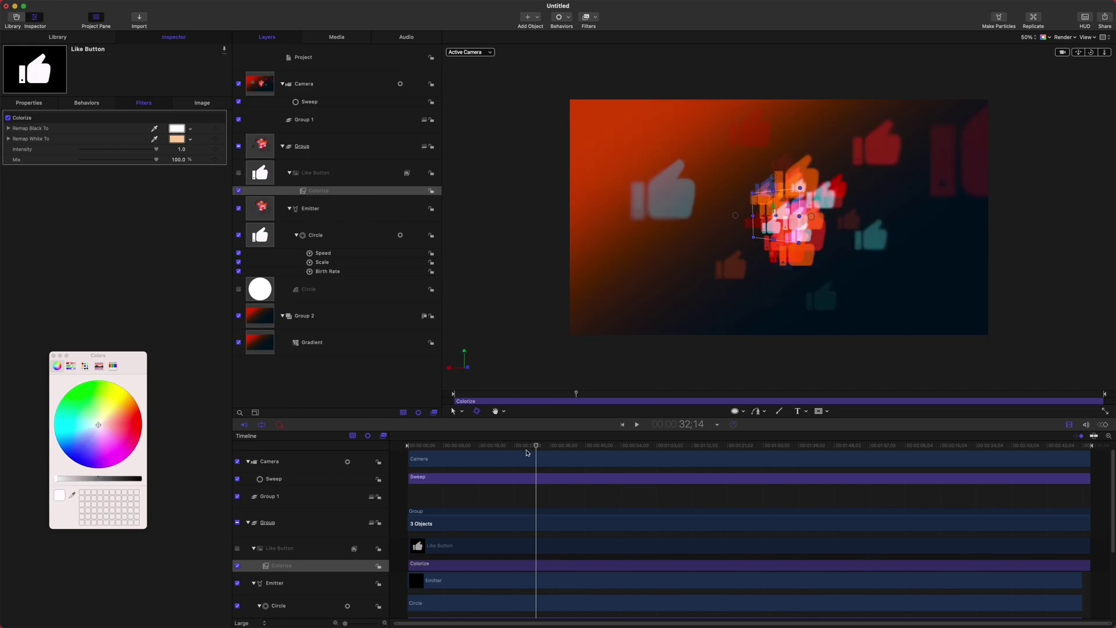
{"action": "left_click_drag", "start_coordinate": [528, 453], "coordinate": [396, 447]}
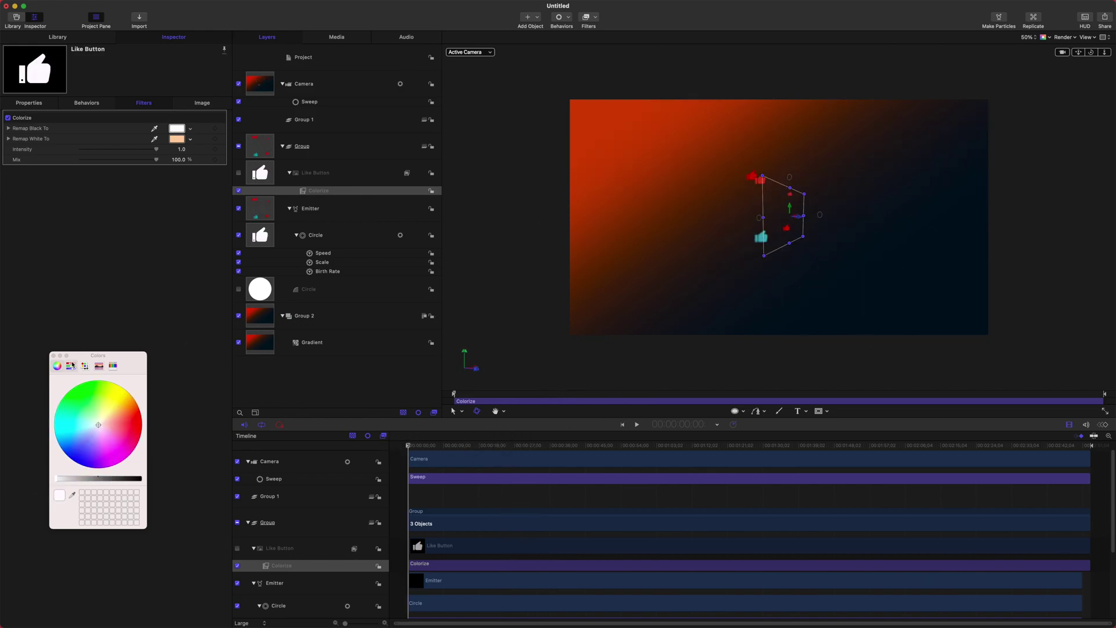
{"action": "left_click", "coordinate": [54, 356]}
{"action": "key", "text": "XF86AudioLowerVolume"}
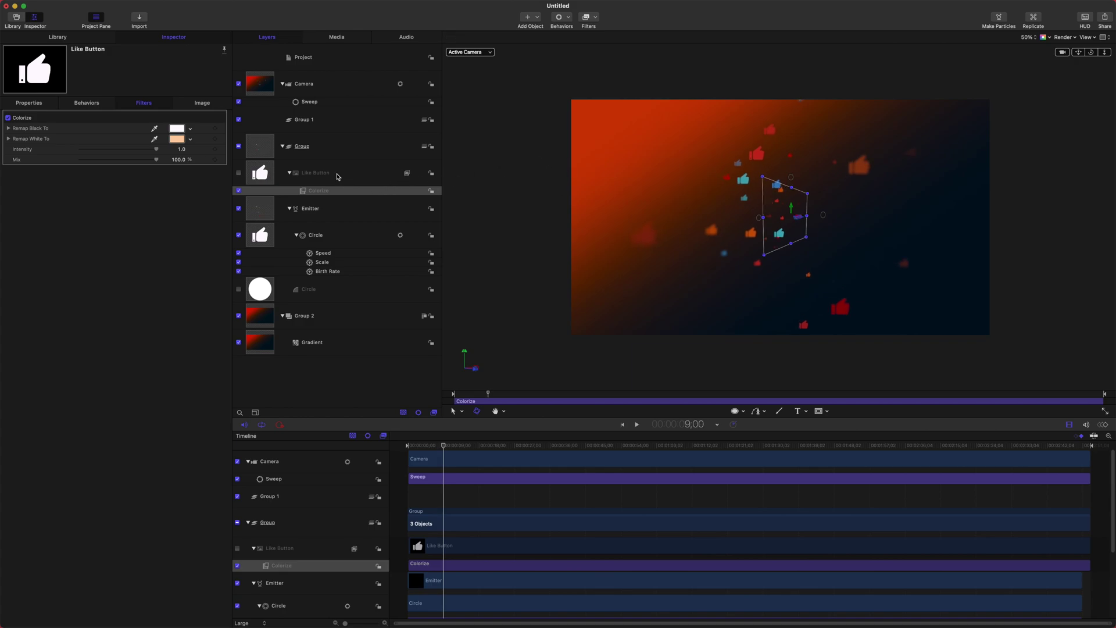
- Set the Emitter's Spin to 27° and Spin Randomness to 240°, and preview from the project start
{"action": "left_click", "coordinate": [337, 213]}
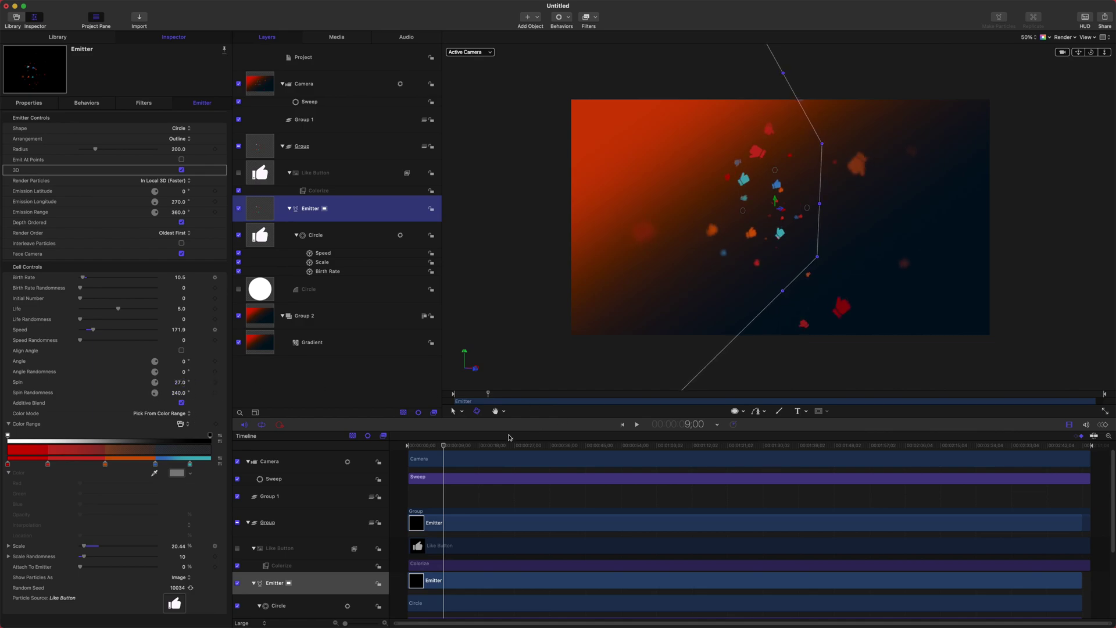
{"action": "left_click_drag", "start_coordinate": [457, 443], "coordinate": [410, 449]}
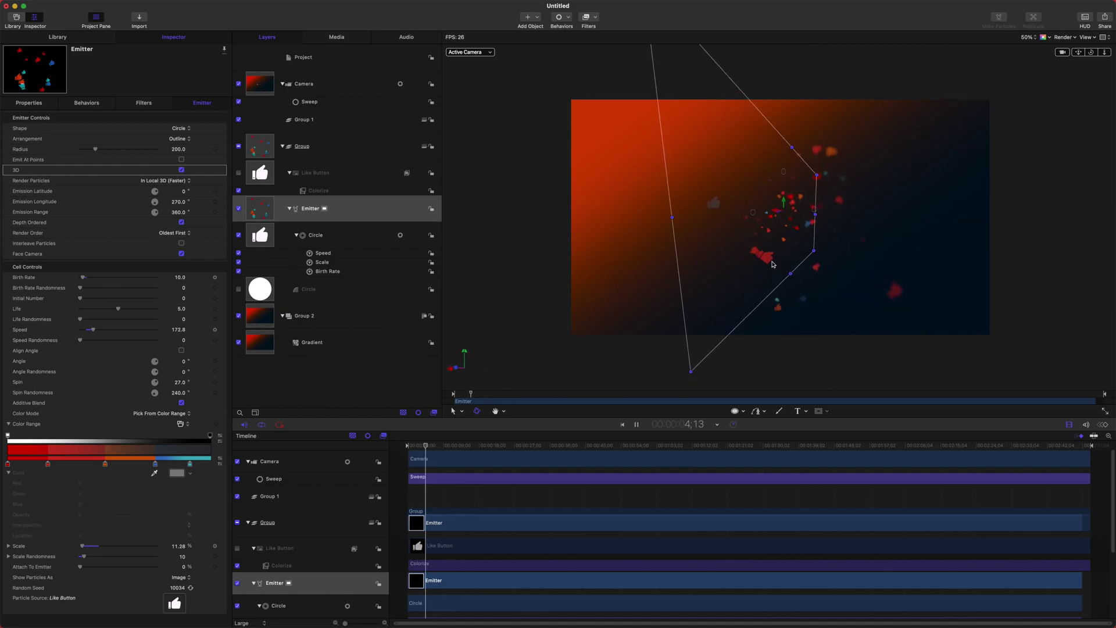